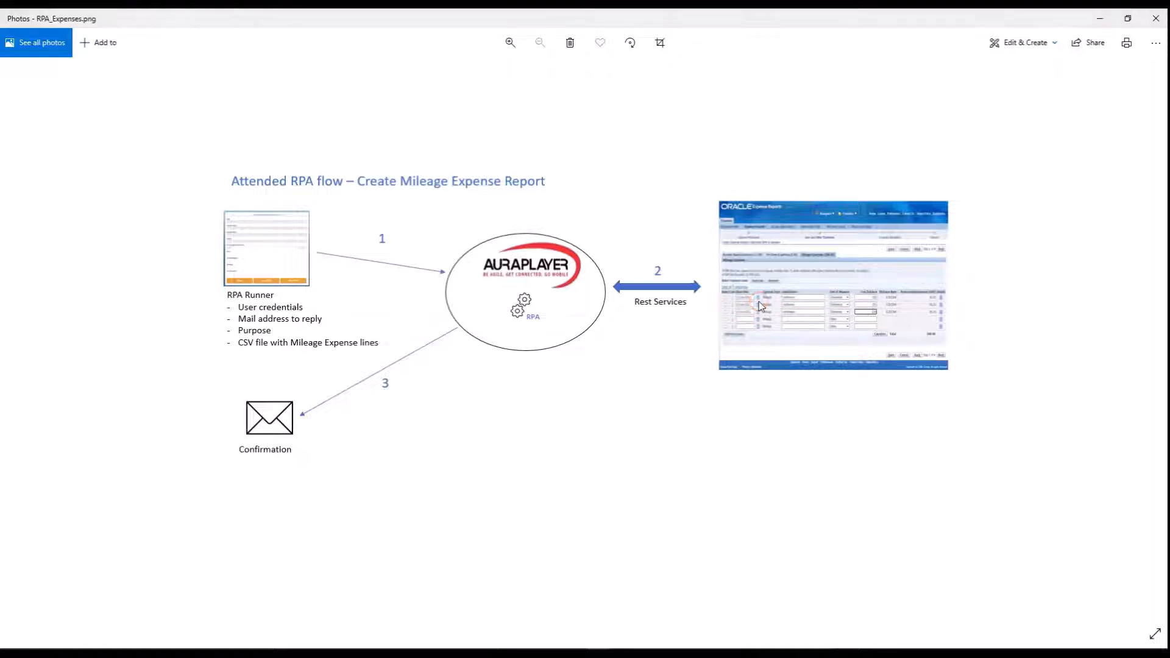
Switch to Excel and review the Date, Justification, Distance and Units columns in Expense_Mileage_Lines.csv, then minimize the workbook.
left_click(533, 372)
key("alt+Tab")
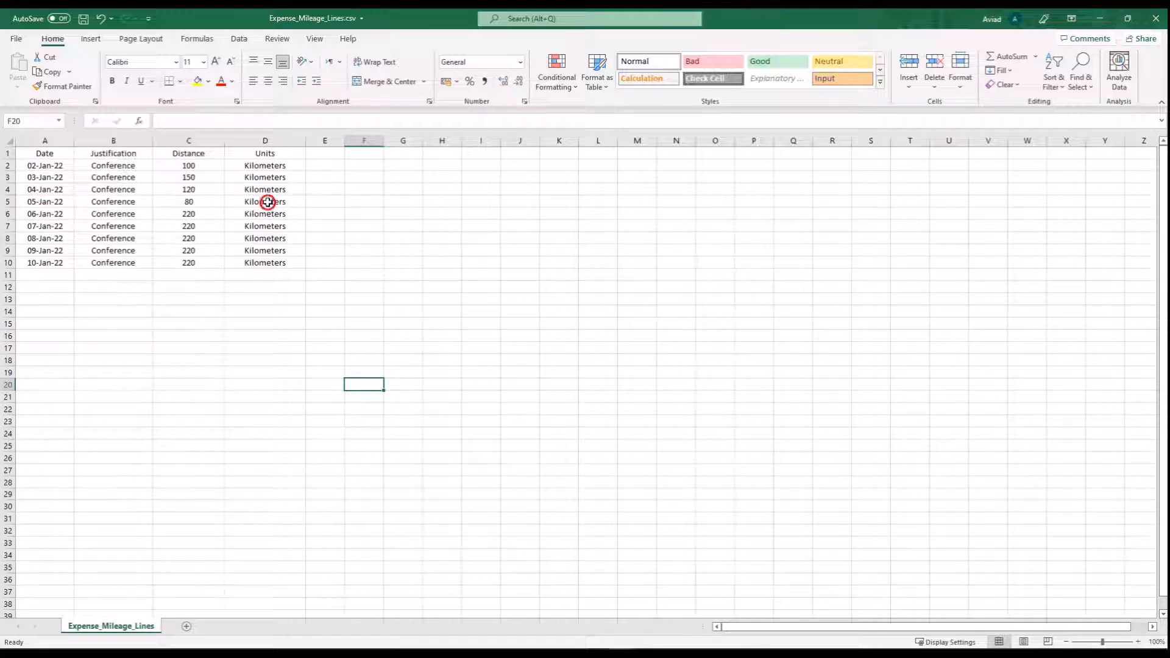
left_click(47, 166)
left_click(111, 163)
left_click(184, 165)
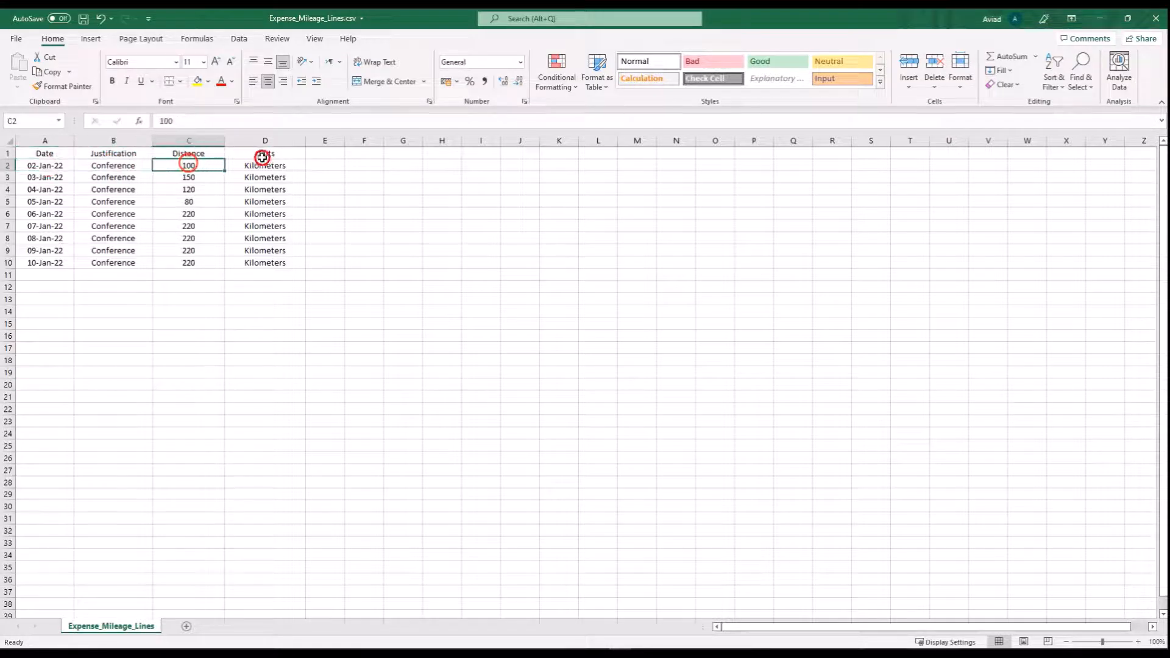
left_click(265, 166)
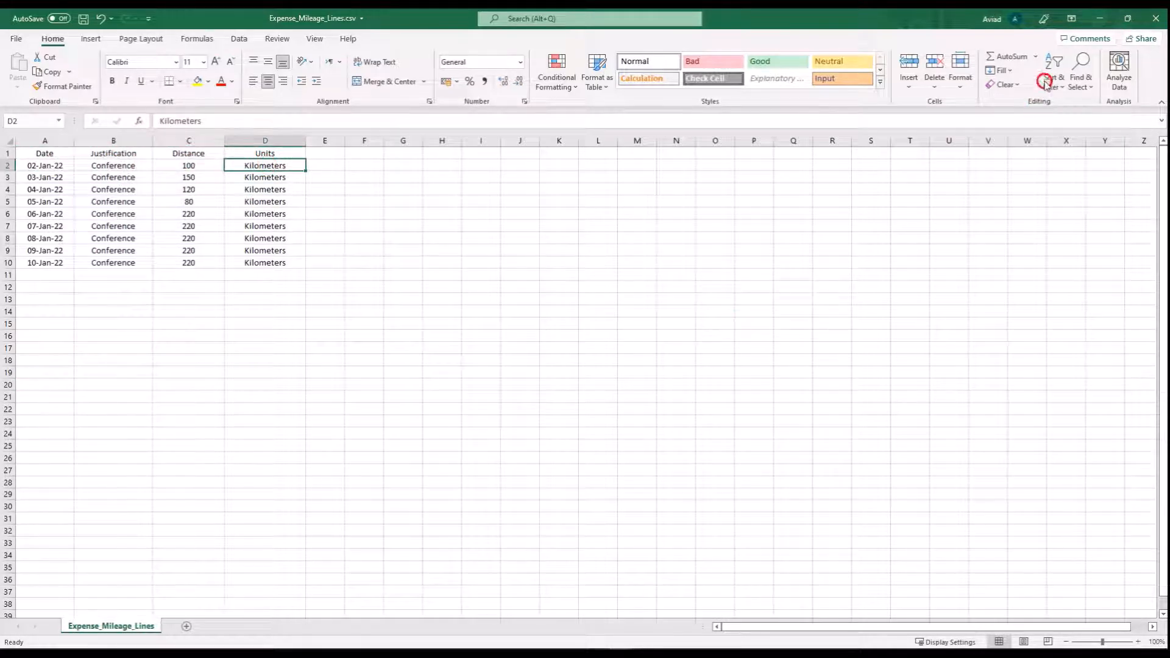
left_click(1099, 18)
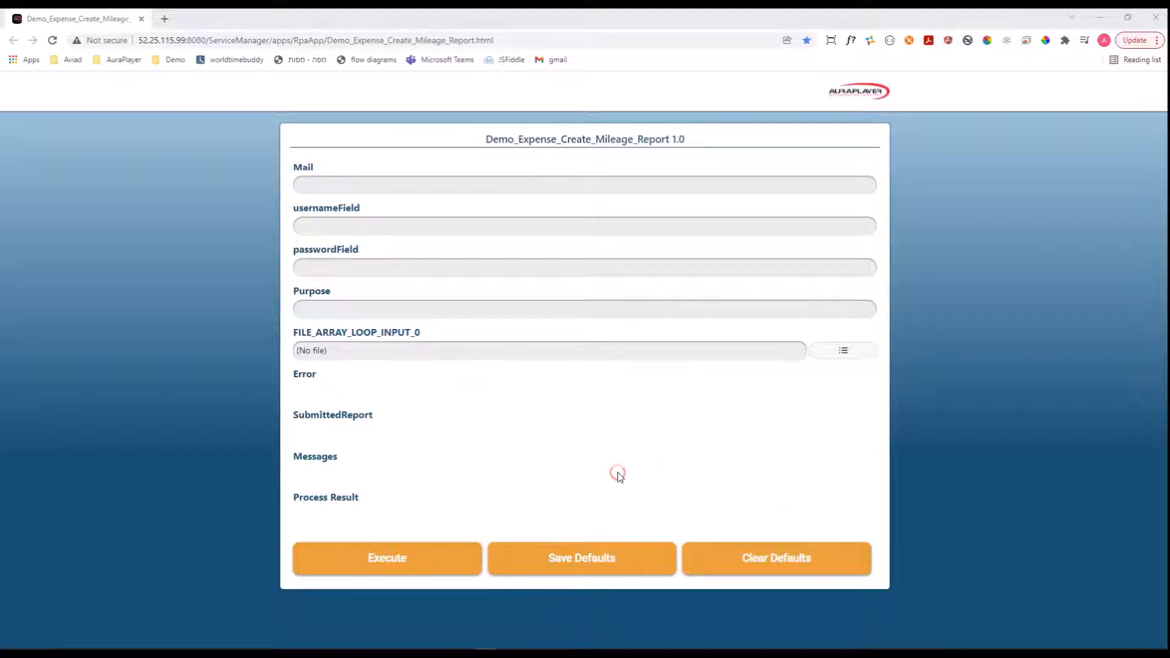
Fill in the reply e-mail address, enter the username "operations" and type the account password in the mileage report form.
left_click(570, 186)
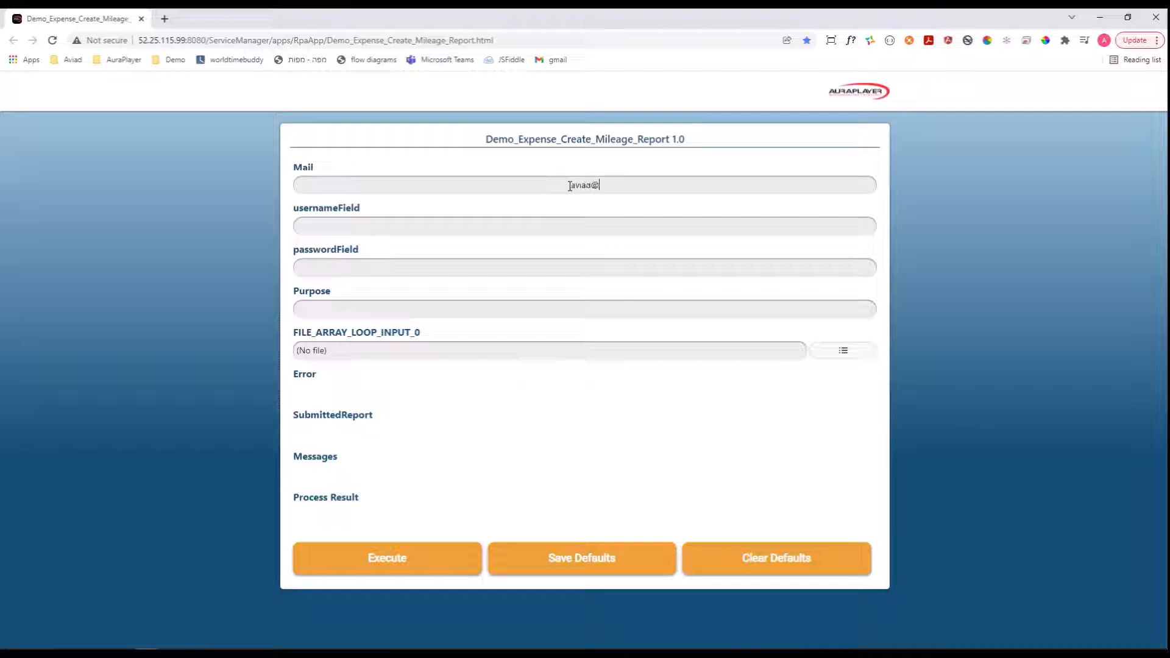
type("auraplayer.com")
key("Tab")
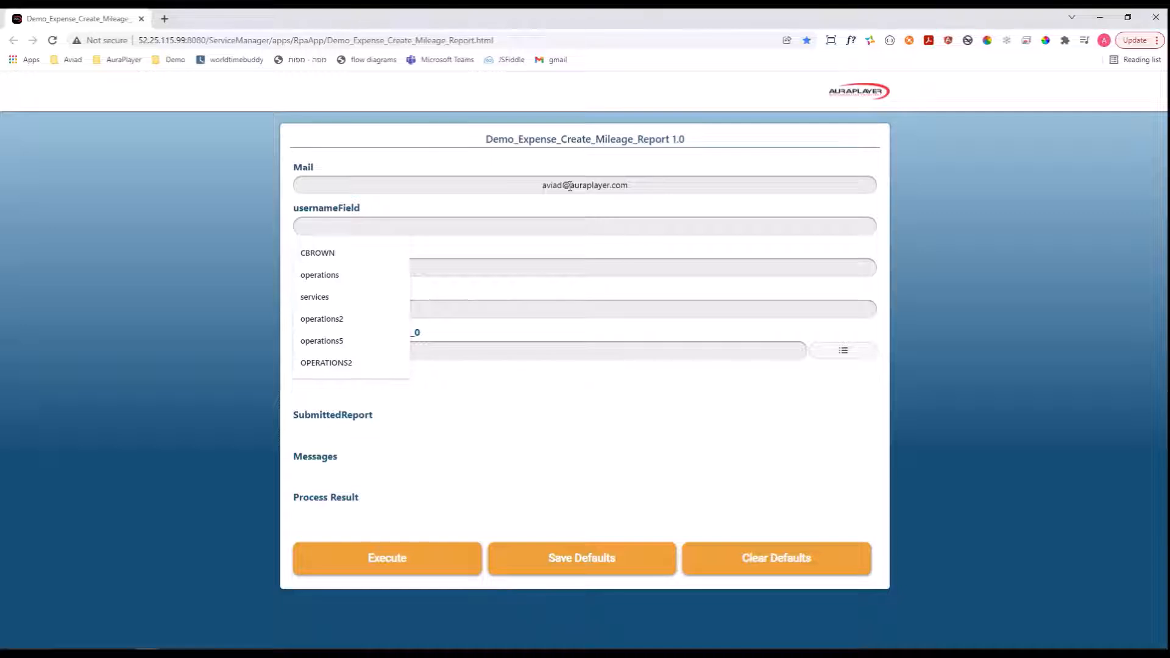
left_click(591, 223)
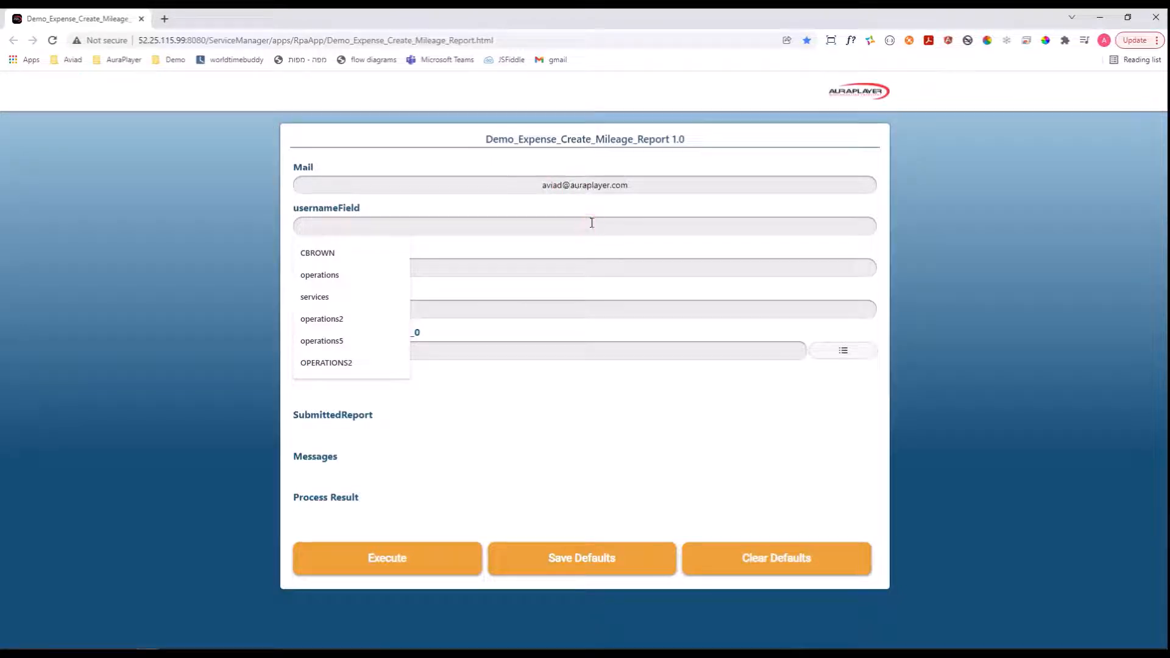
type("operations")
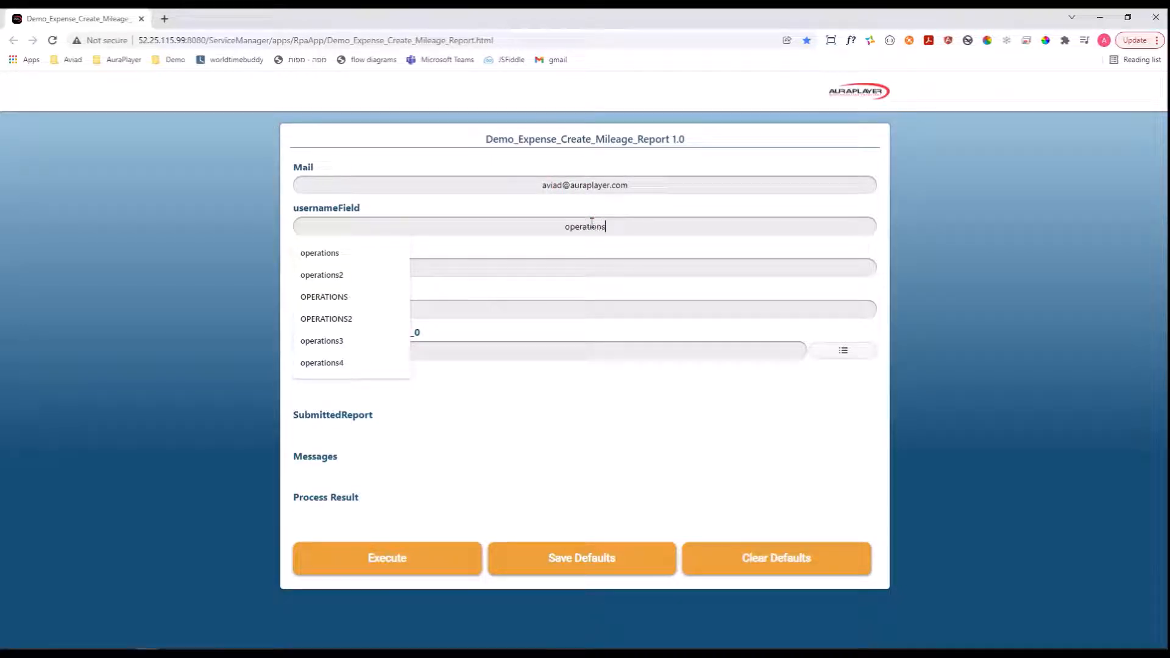
key("Tab")
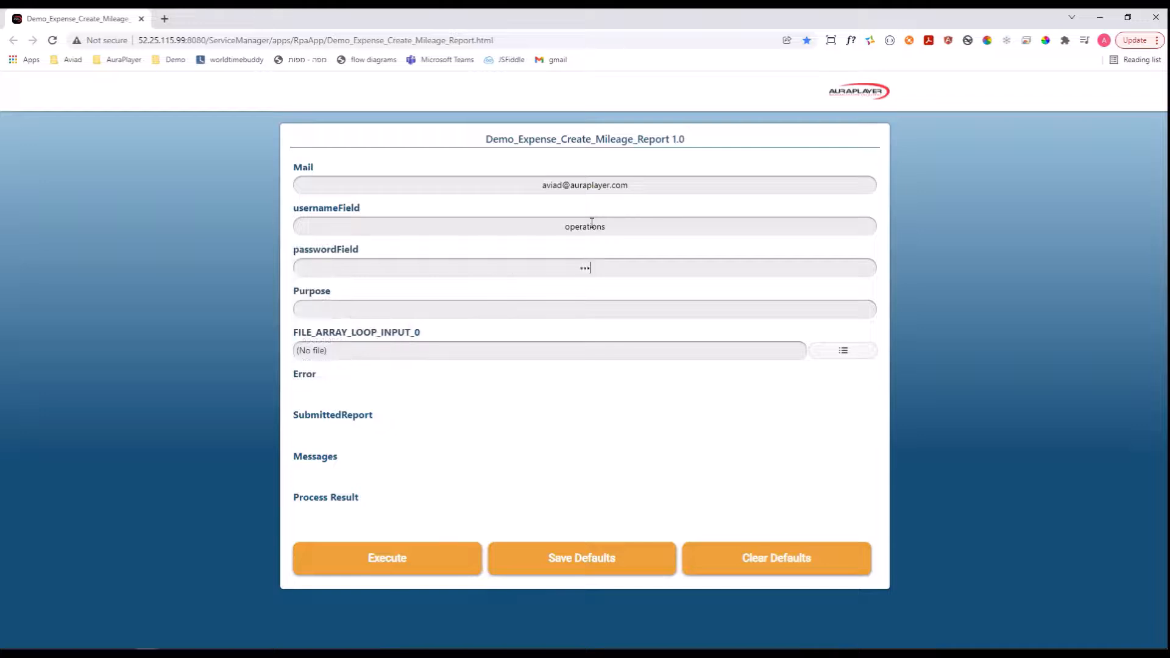
Set the report's purpose to "Demo Mileage Expenses report".
left_click(578, 306)
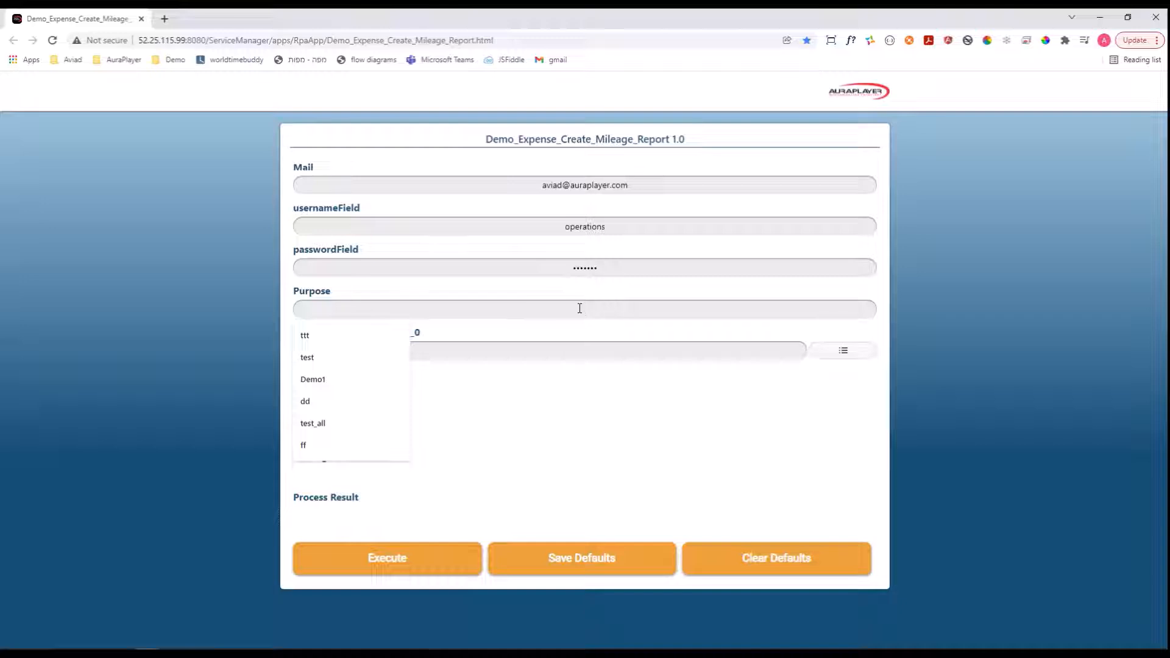
type("Demo")
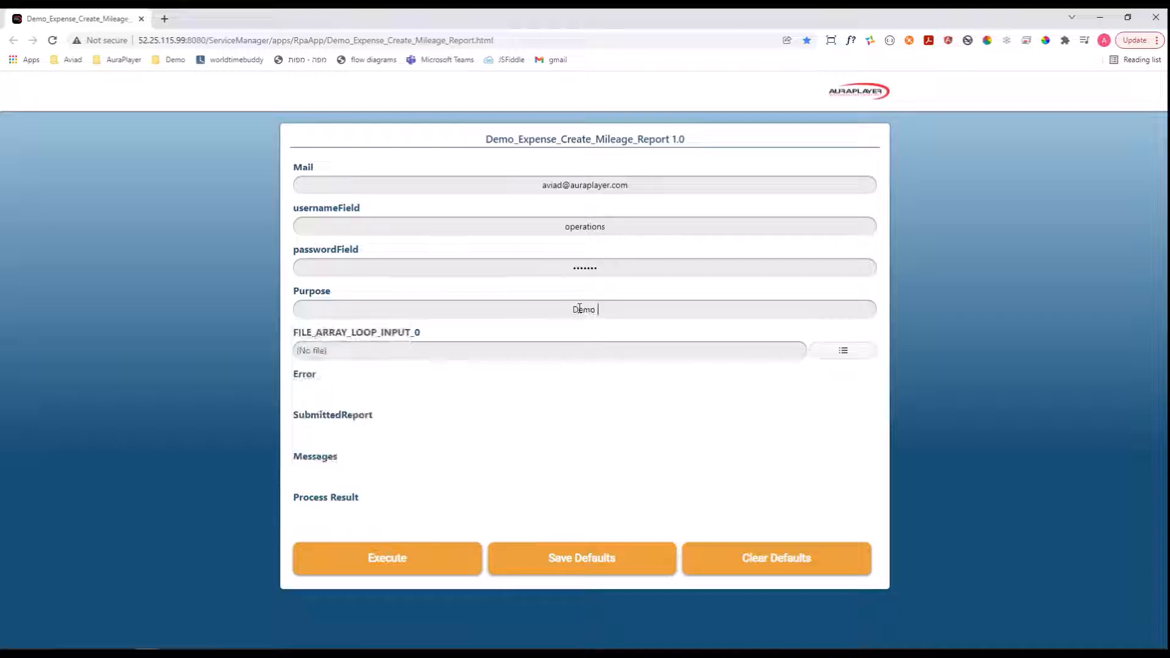
type(" Milea")
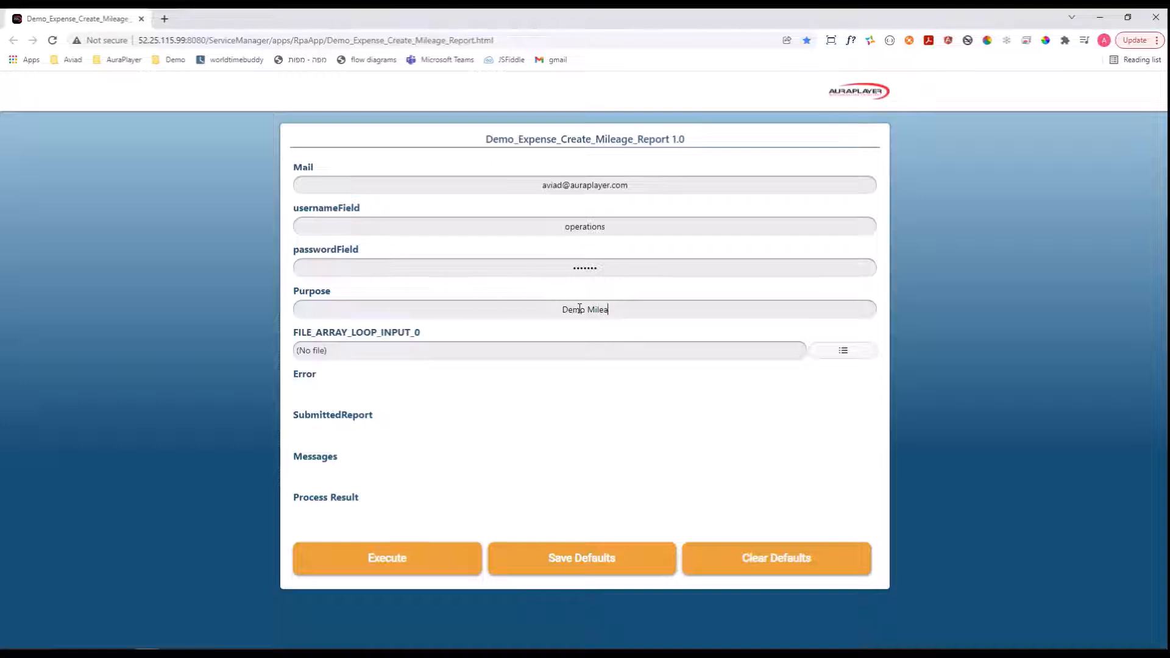
type("ge Expenses report")
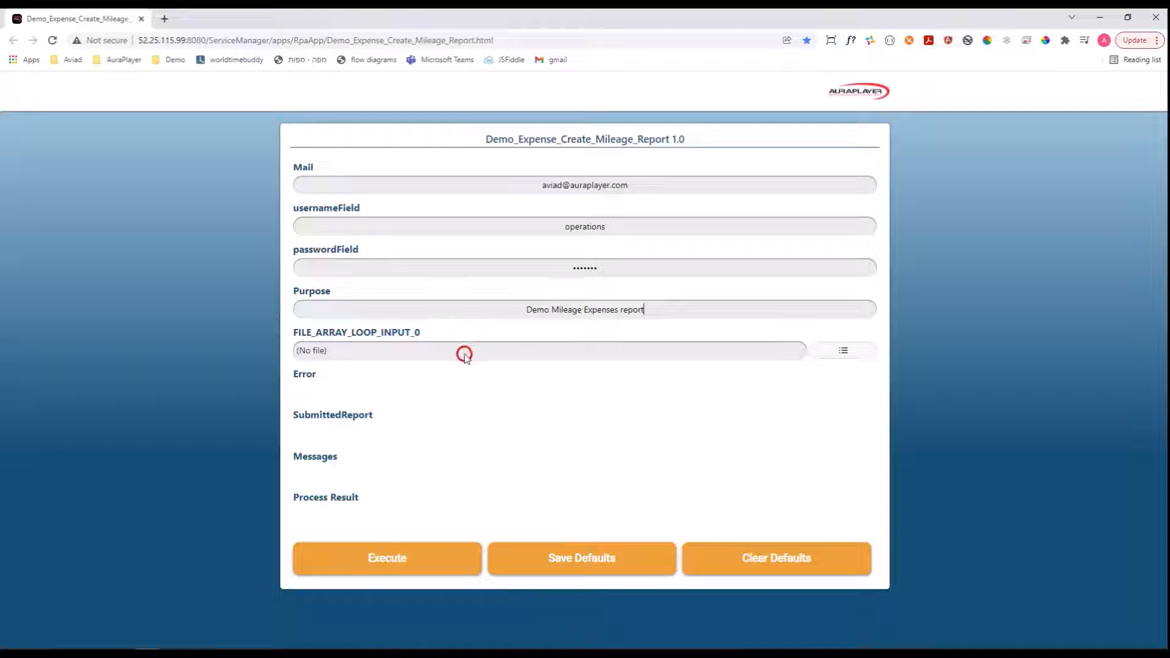
Attach Expense_Mileage_Lines.csv from the RPA-Expenses folder as the form's FILE_ARRAY_LOOP_INPUT_0 file.
left_click(844, 351)
left_click(844, 353)
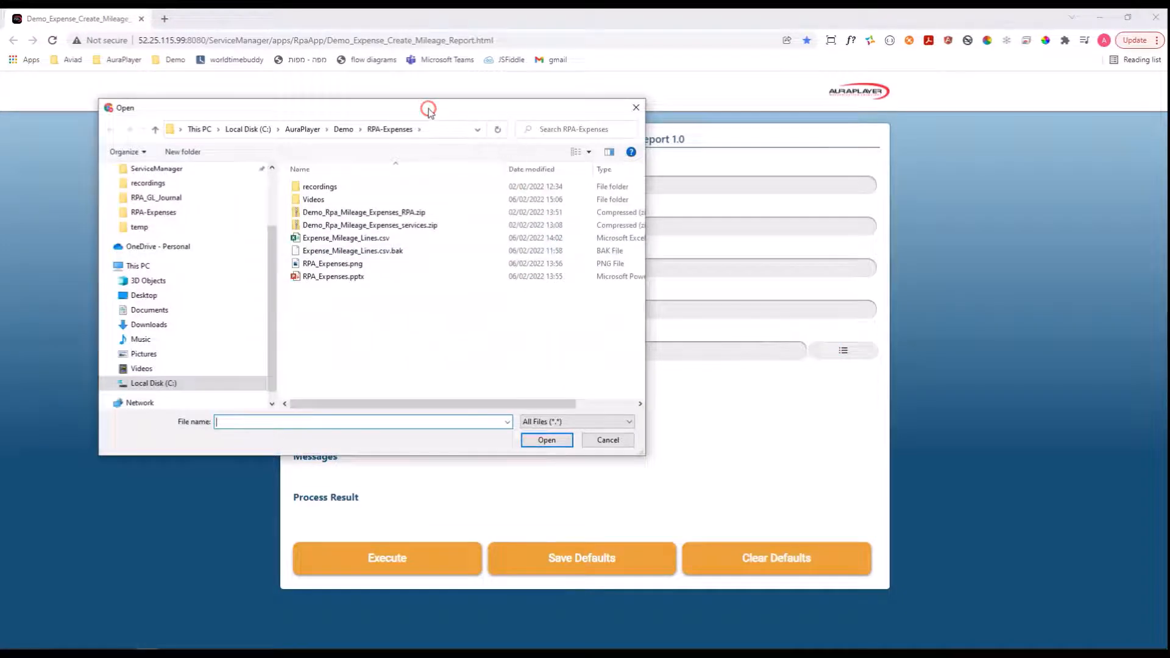
left_click_drag(391, 110, 398, 119)
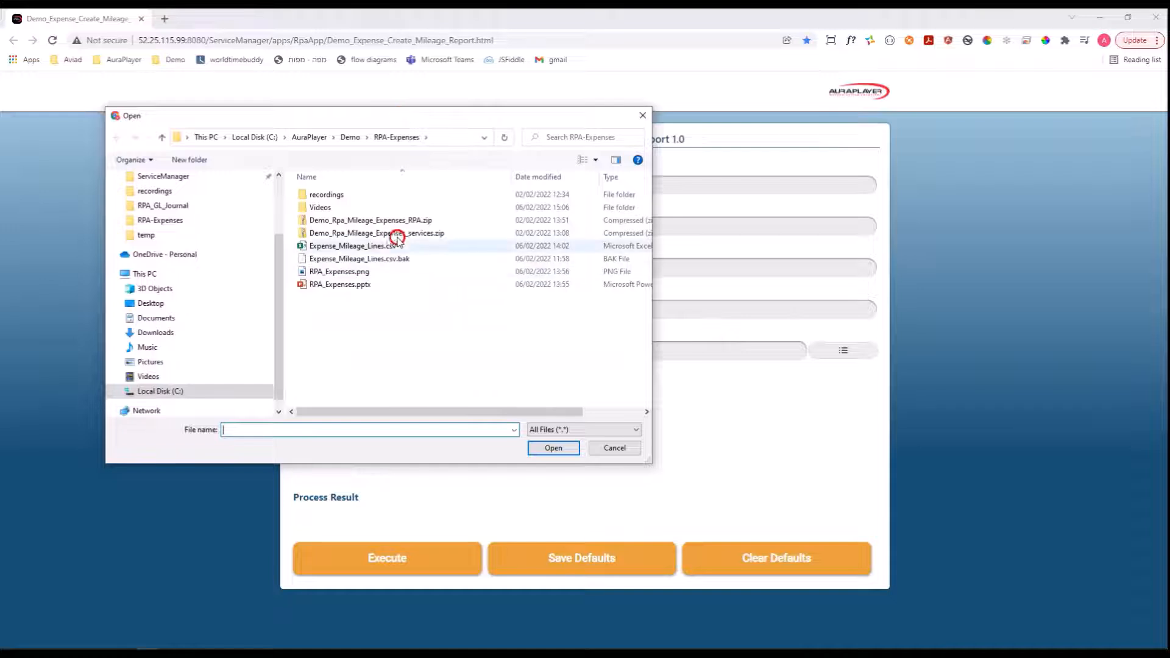
left_click(371, 247)
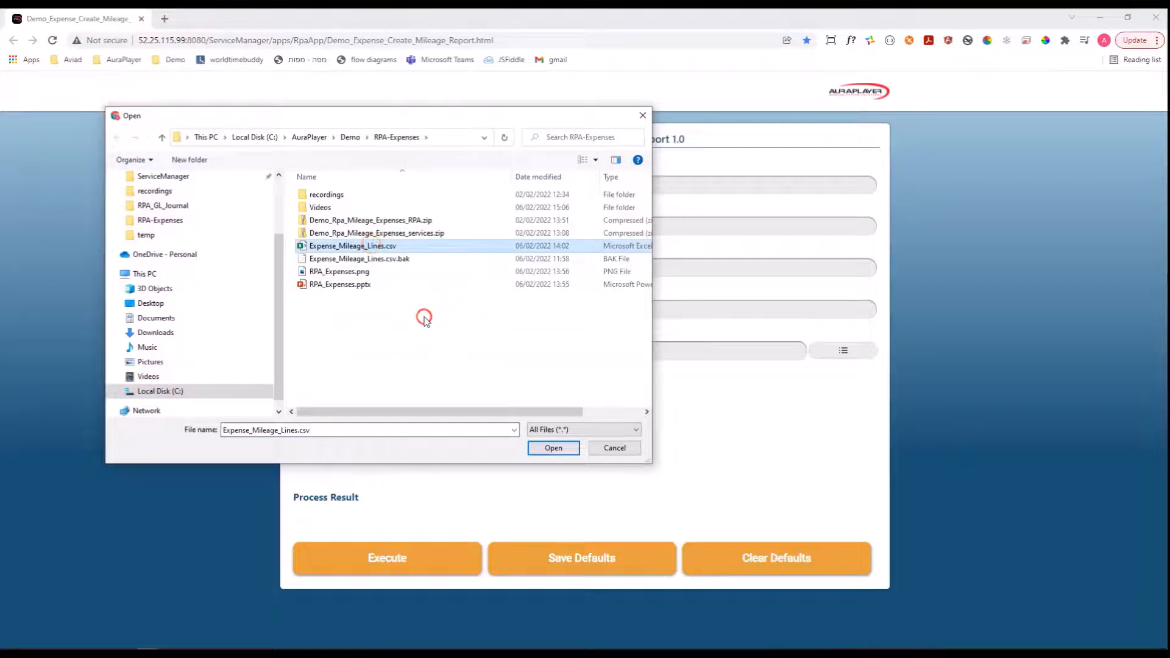
left_click(551, 451)
left_click(551, 450)
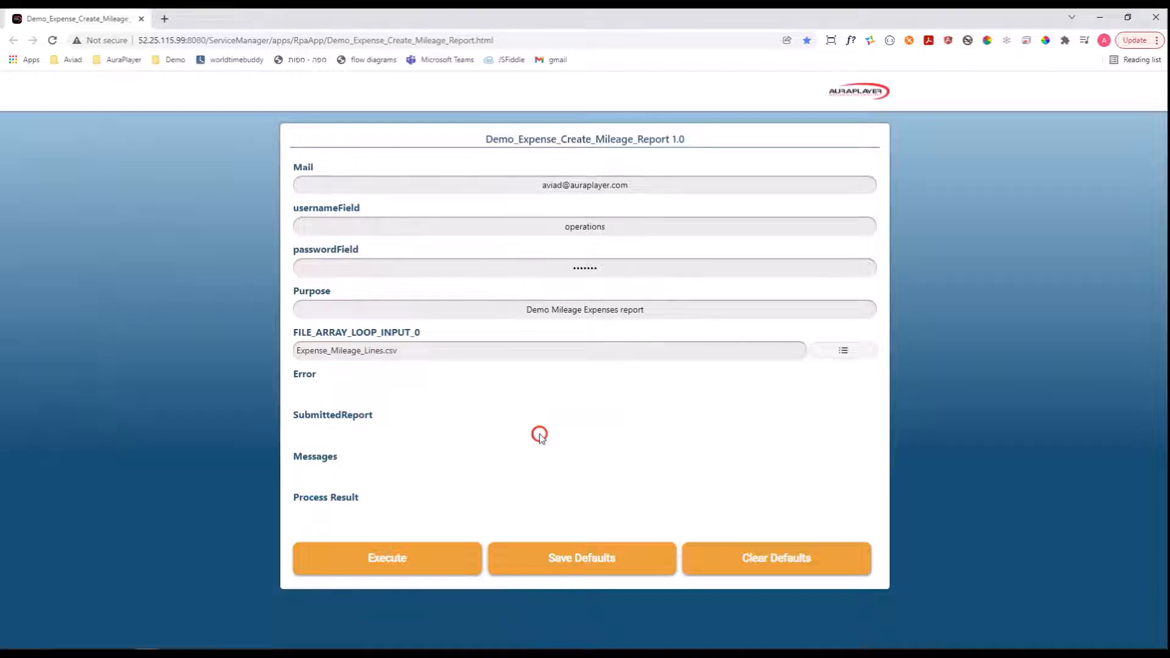
Execute the mileage report process and dismiss the completion dialog.
left_click(390, 561)
left_click(390, 561)
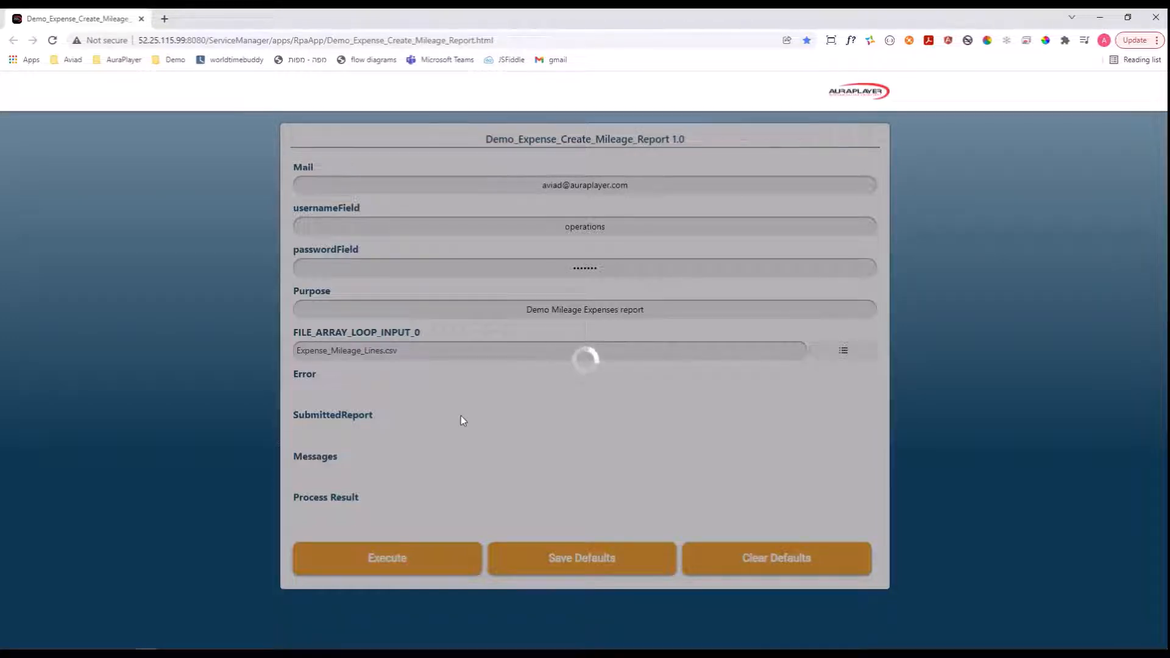
left_click(489, 340)
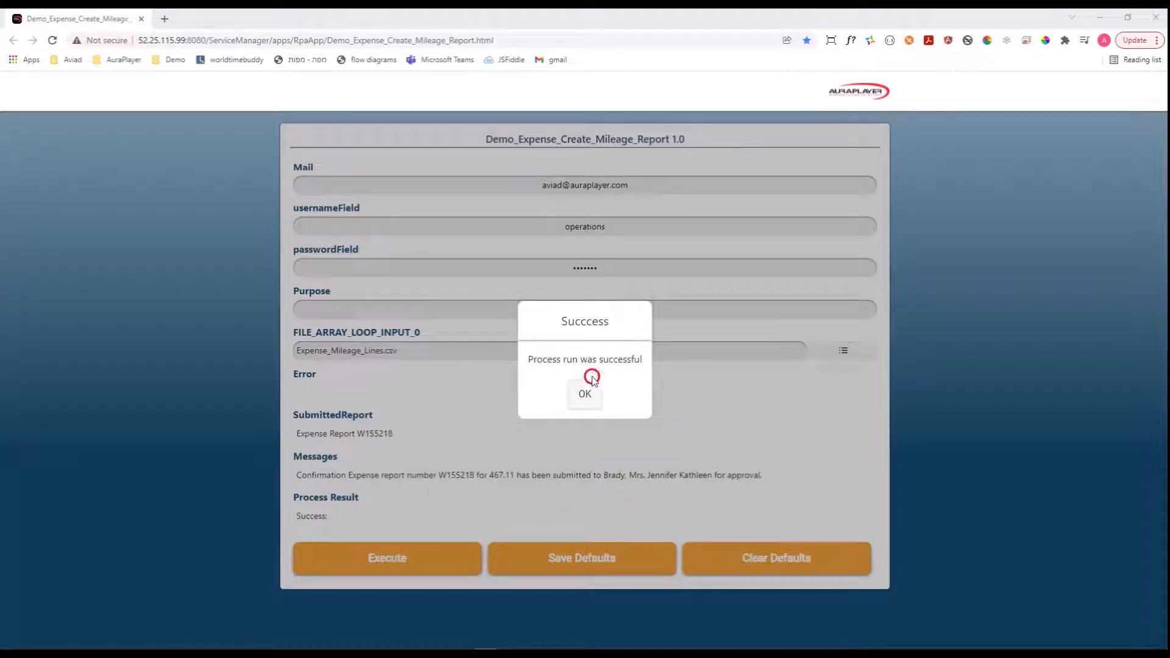
left_click(582, 393)
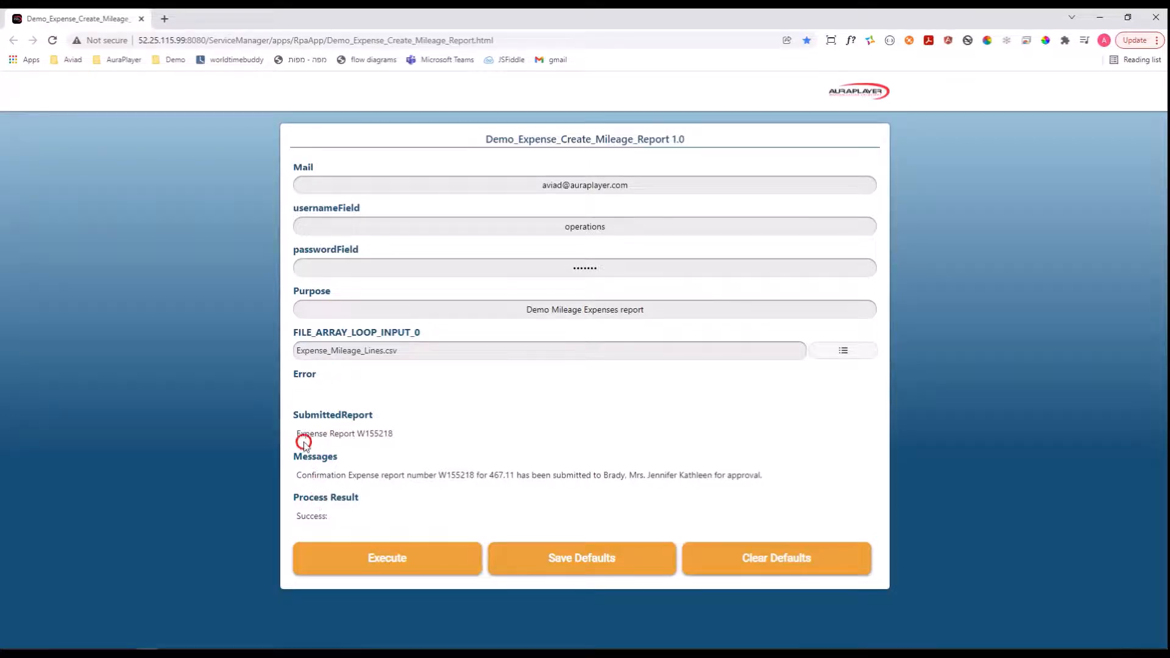
Examine the submitted report number and the confirmation message in the form's results.
left_click_drag(300, 434, 384, 430)
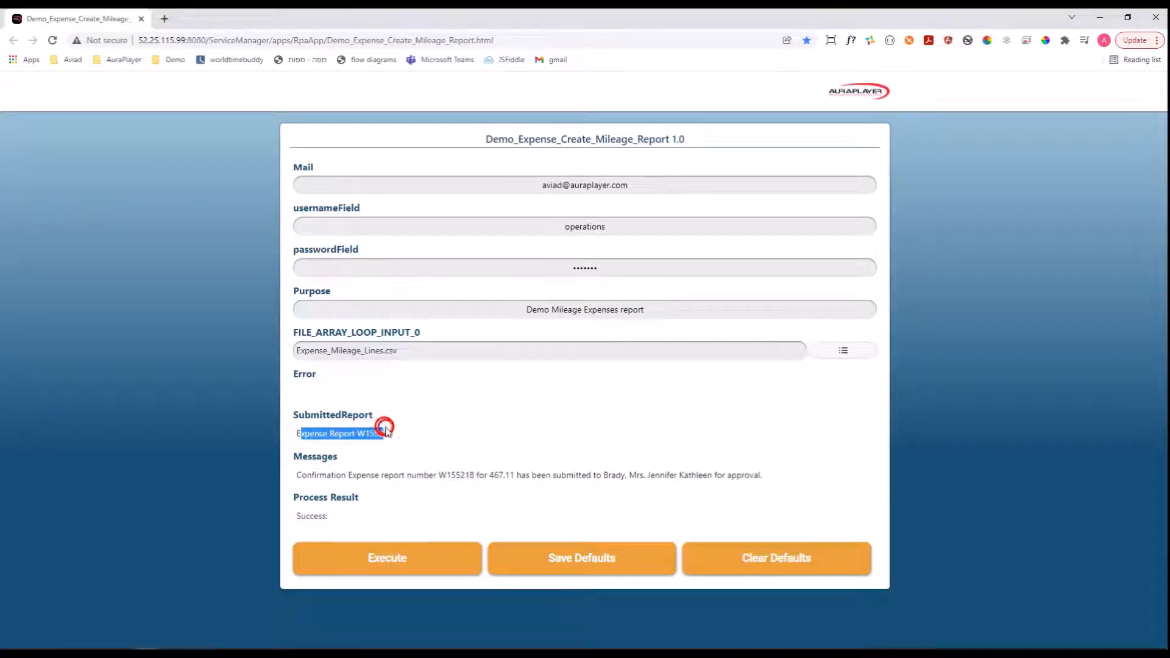
left_click(360, 432)
double_click(361, 433)
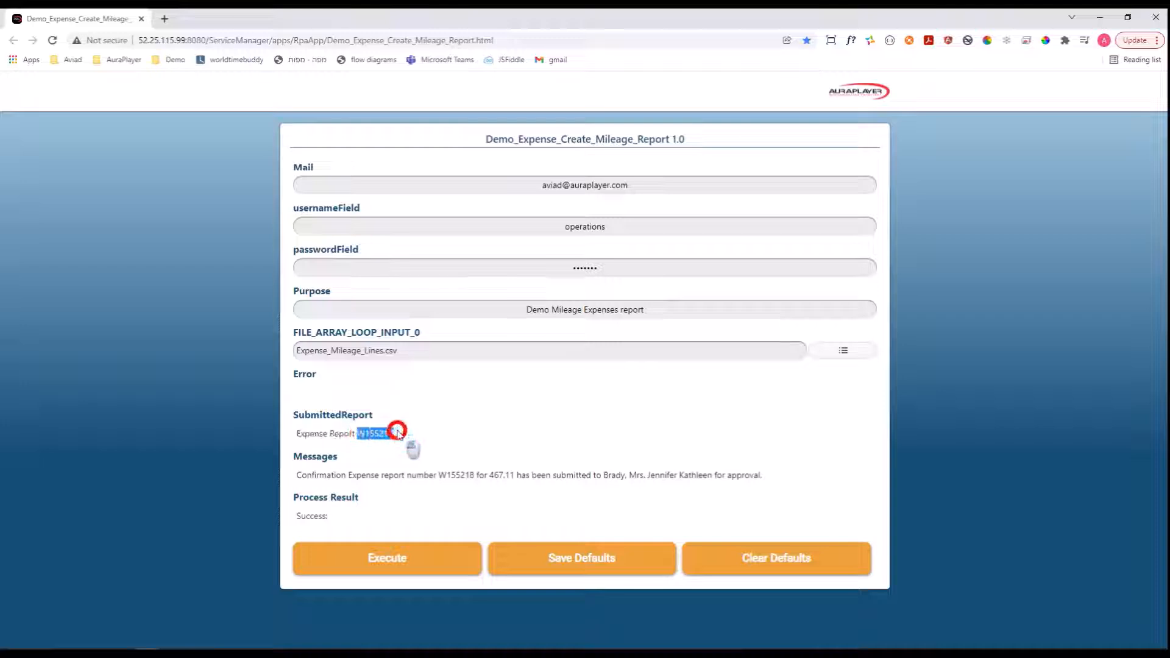
left_click(297, 474)
left_click_drag(658, 454, 770, 477)
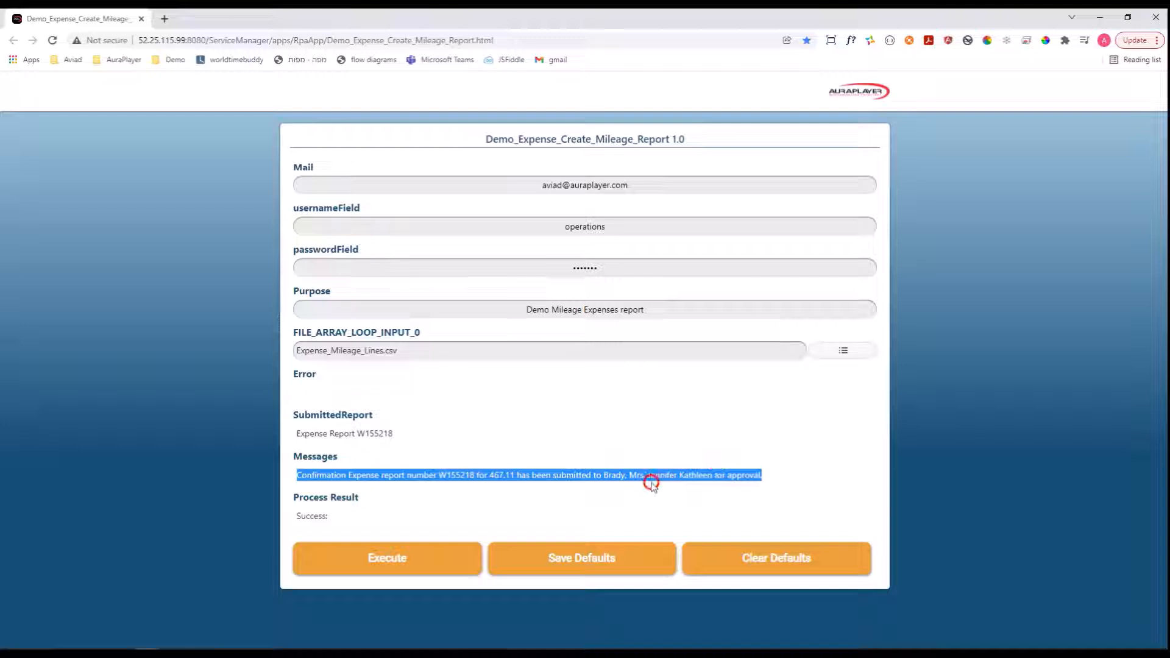
left_click(535, 500)
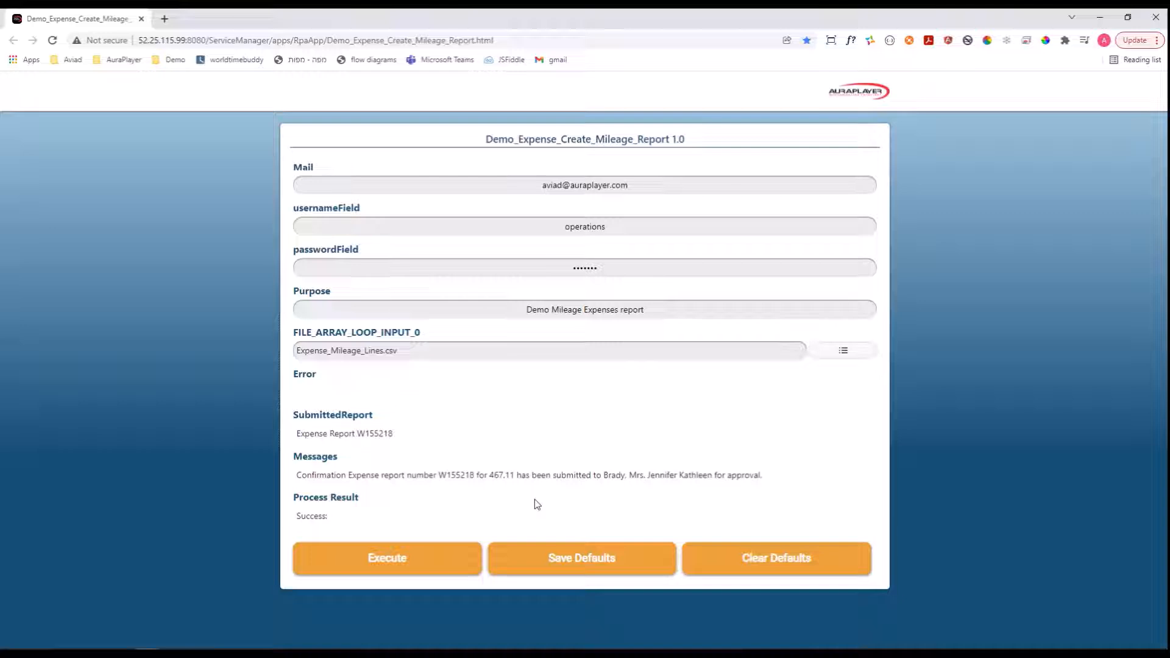
Switch to the Outlook inbox and open today's confirmation e-mail about the created expense report.
left_click(155, 402)
mouse_move(66, 653)
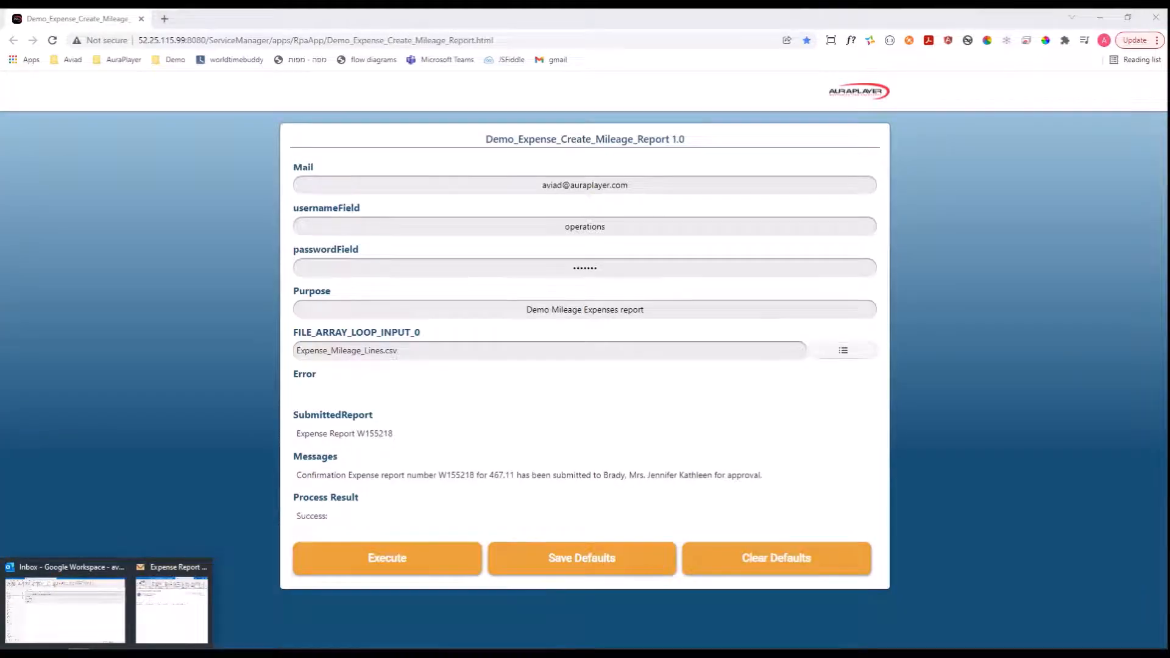
left_click(65, 609)
left_click(386, 408)
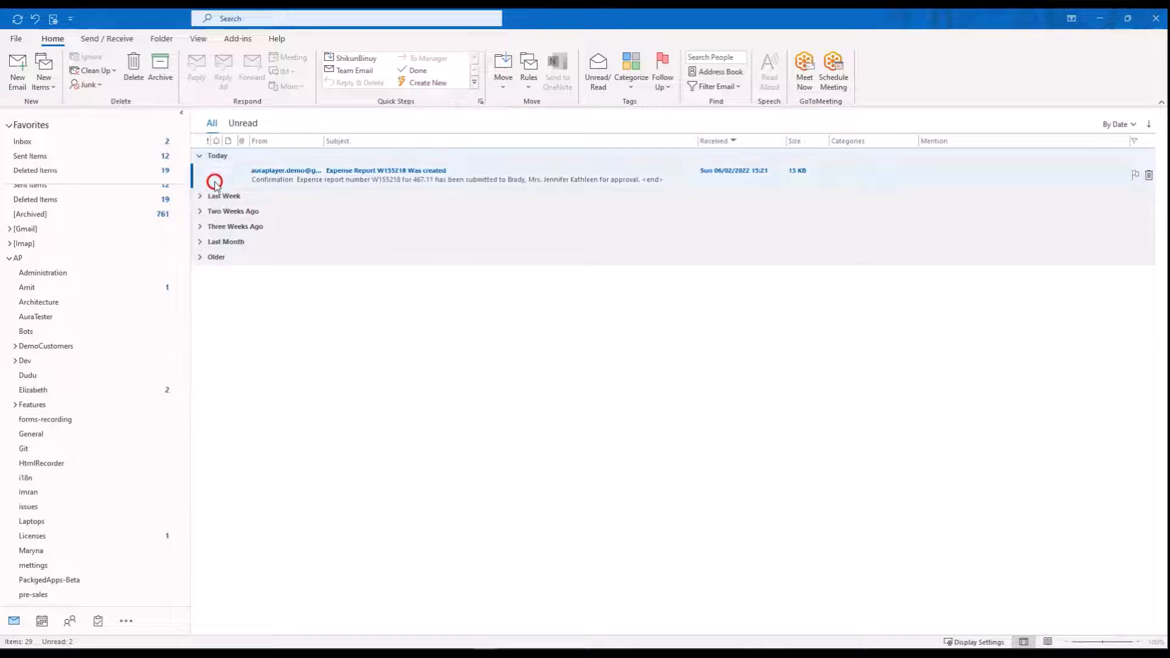
double_click(387, 177)
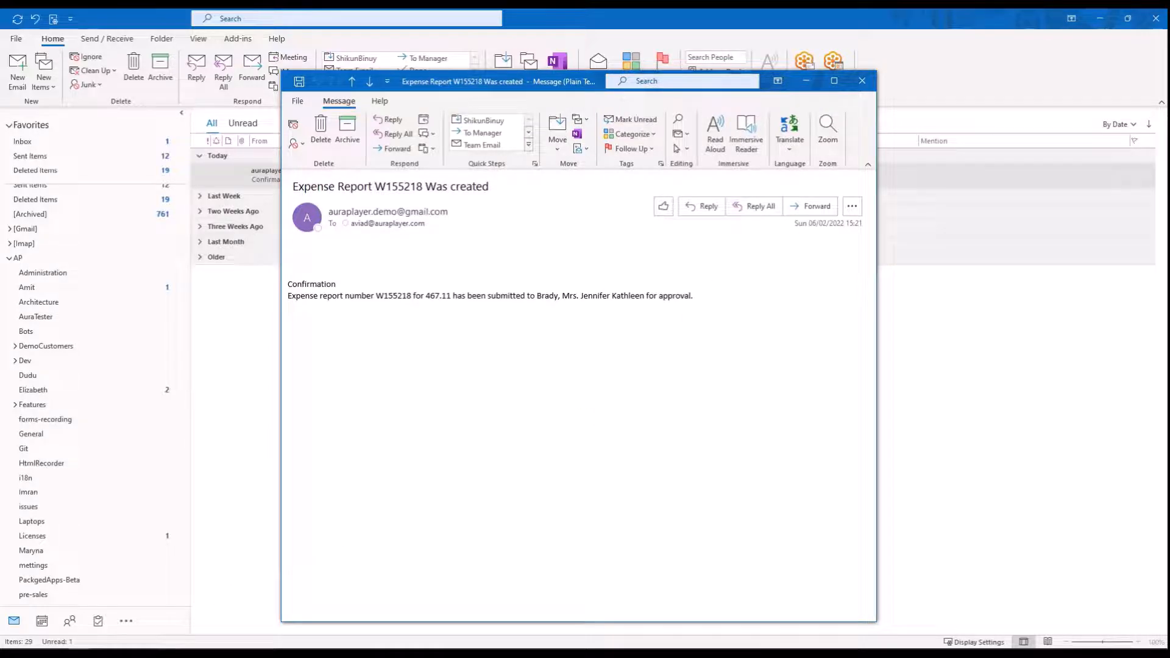
Switch to Oracle Expense Reports, reload the expenses home page and open the submitted report whose purpose starts with "Demo Mileage Expense".
left_click(410, 570)
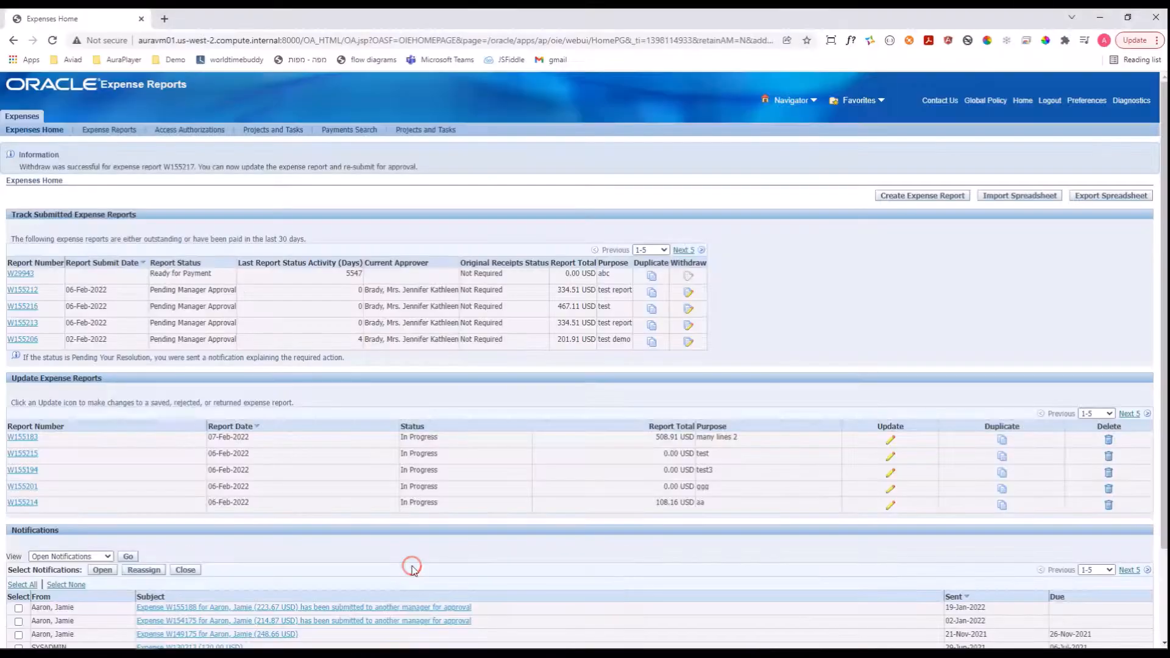
left_click(53, 40)
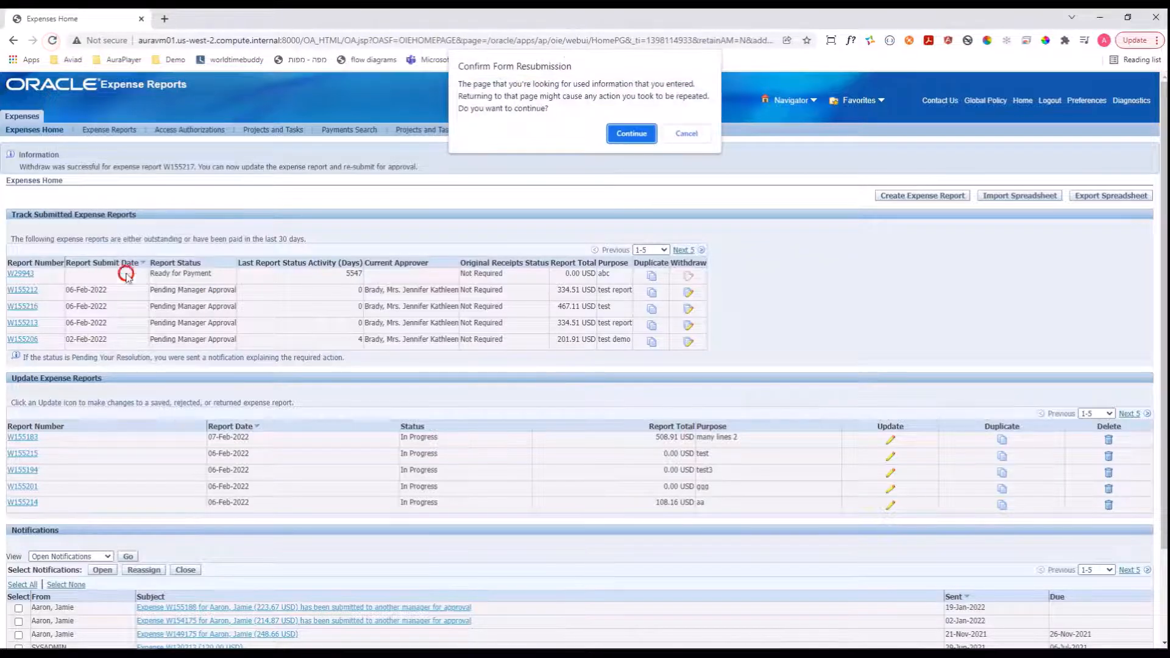
left_click(647, 135)
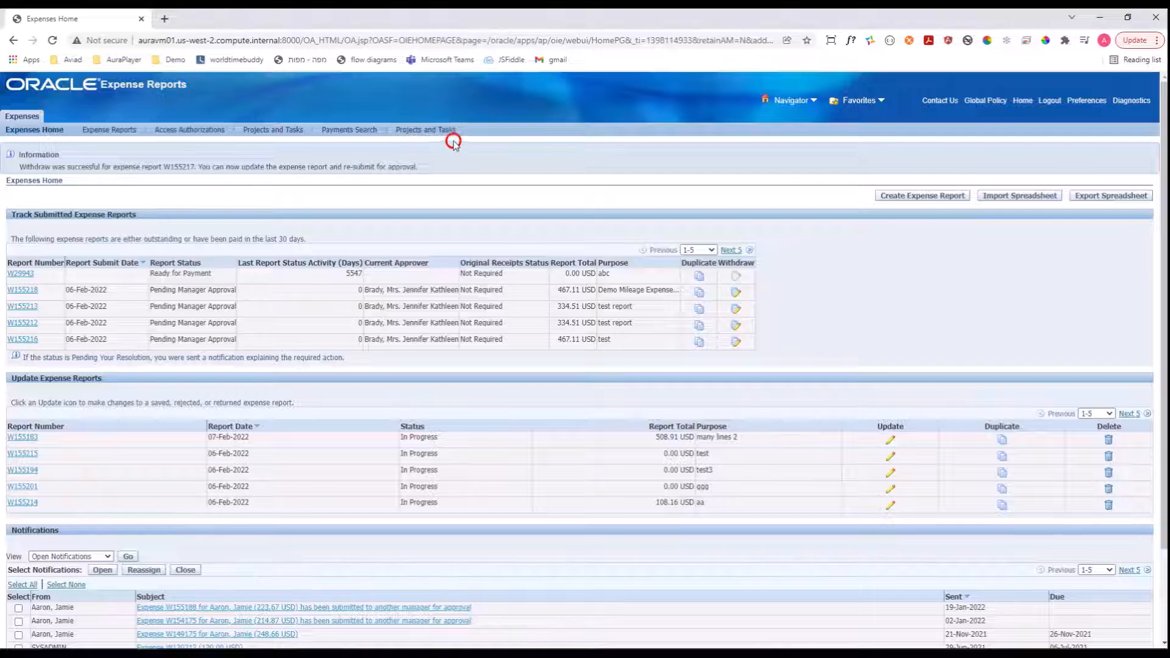
left_click(28, 292)
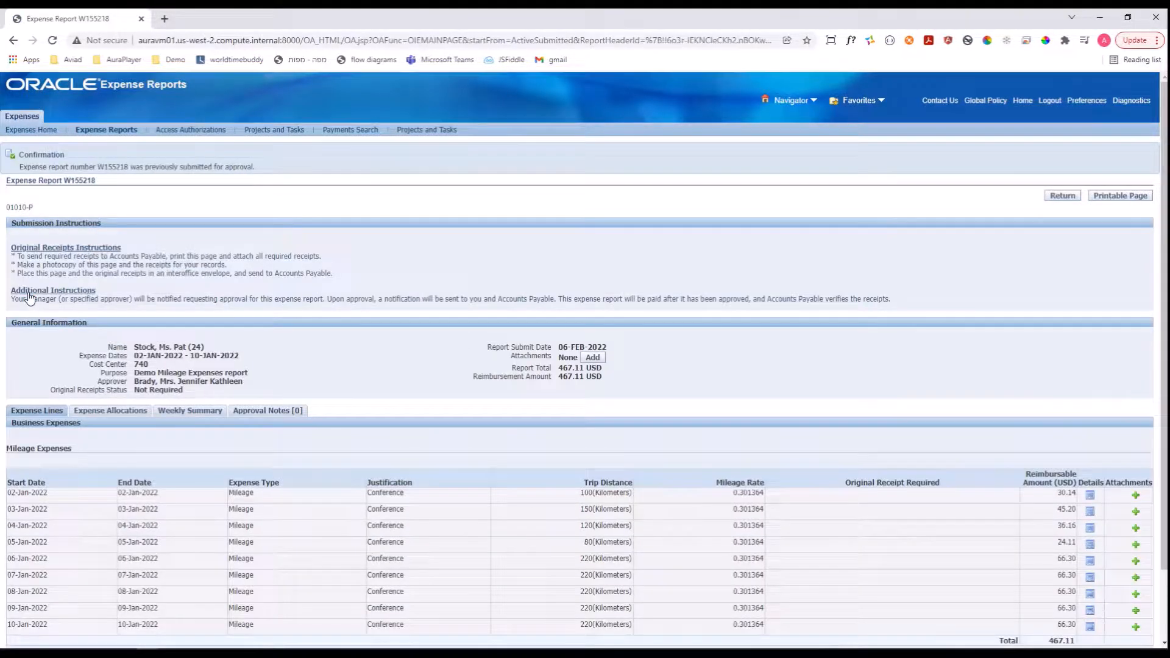
left_click(773, 295)
Arrange the Oracle expense report side by side with Expense_Mileage_Lines.csv in Excel and highlight the report's purpose text.
key("super+Left")
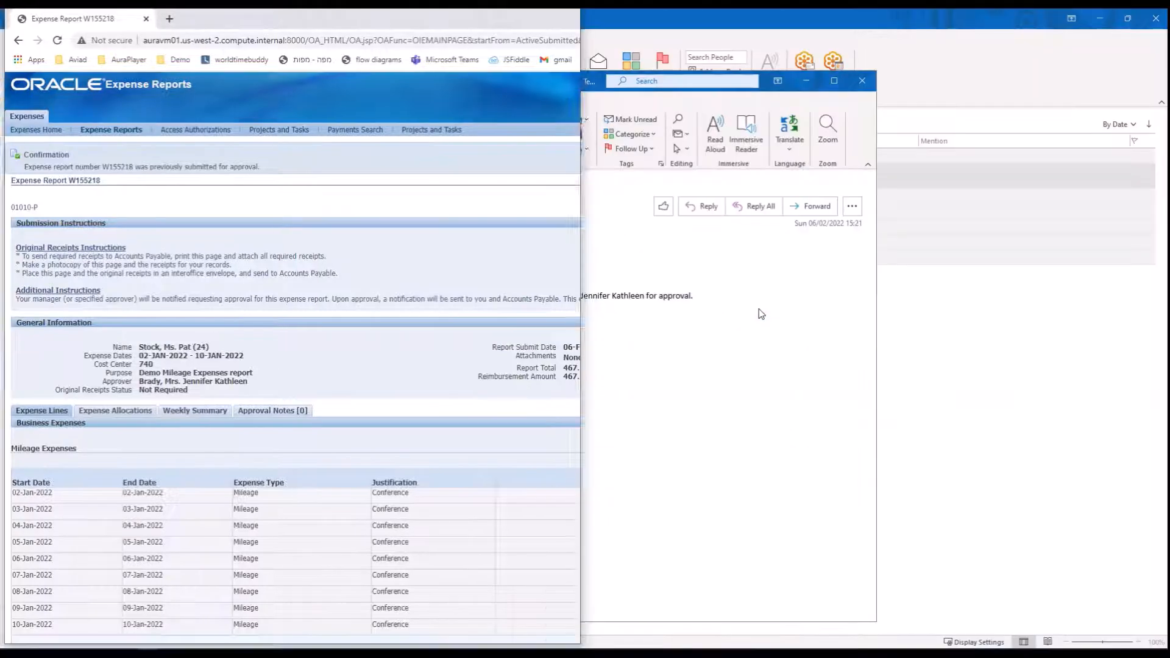
left_click(614, 654)
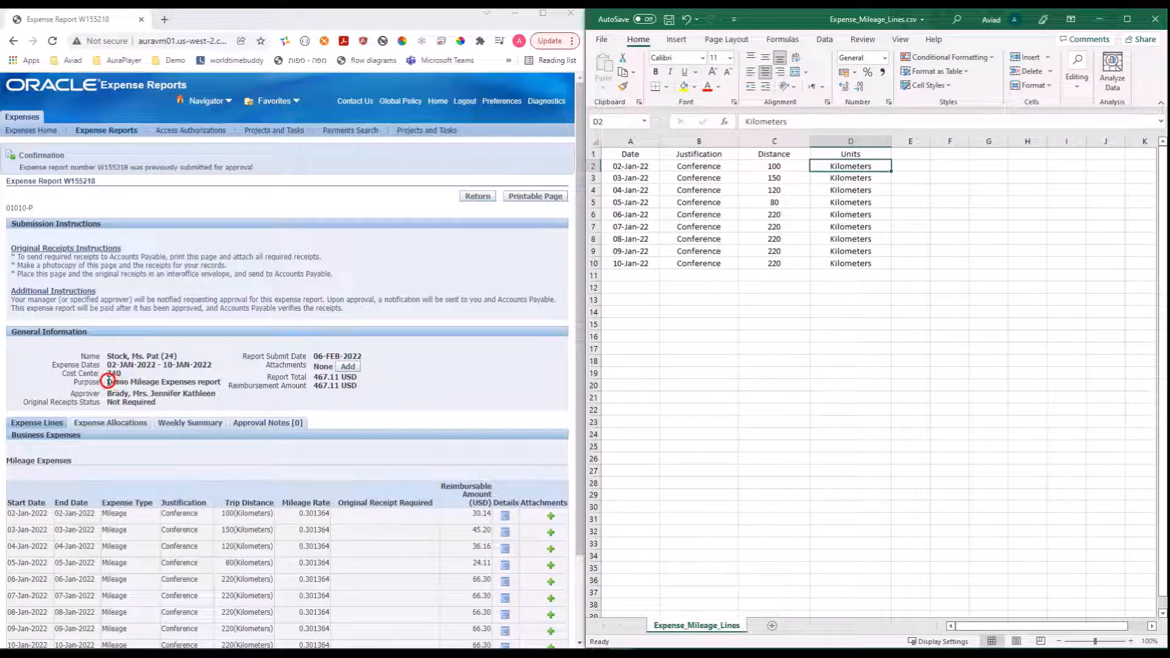
left_click_drag(107, 382, 221, 382)
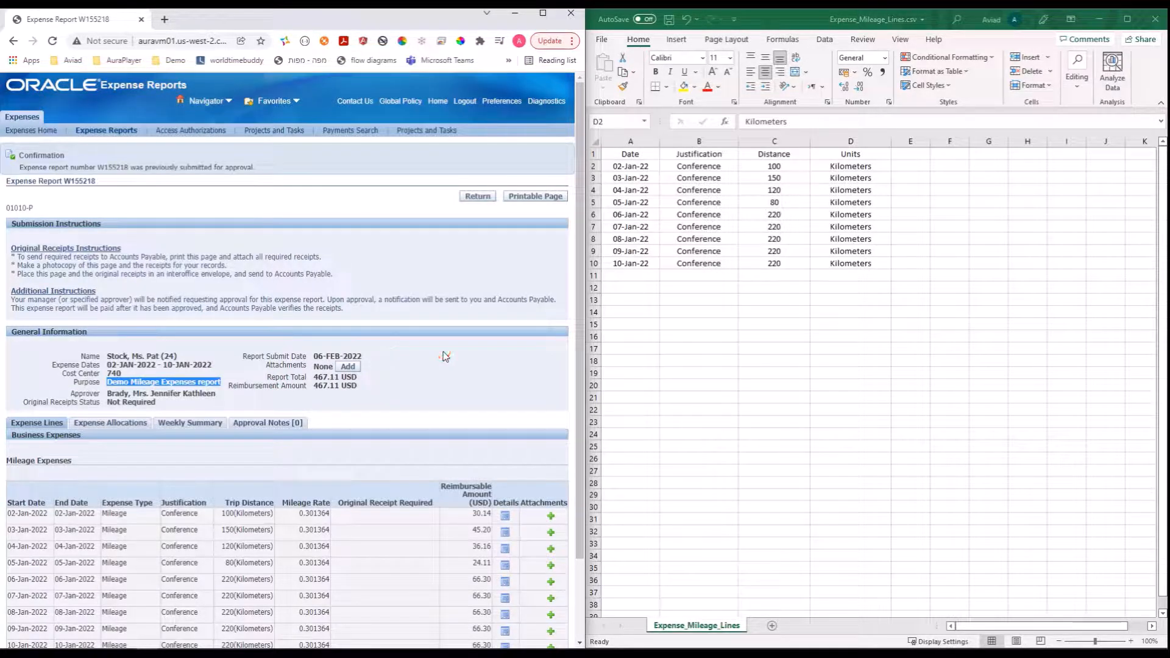
scroll(443, 353, "down", 3)
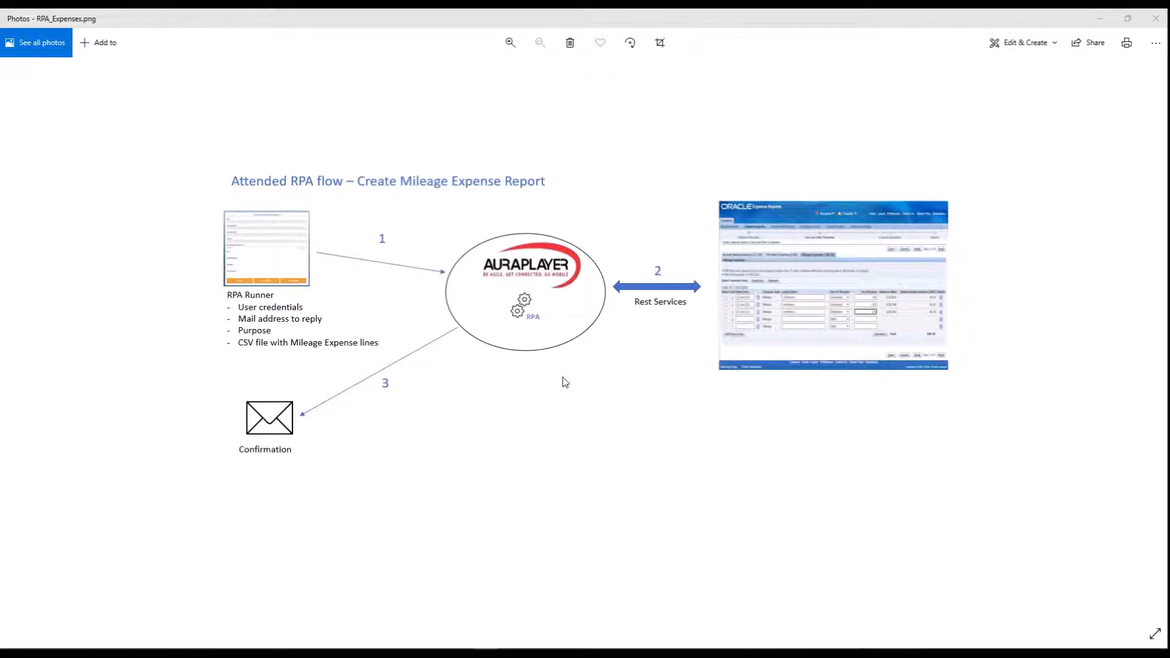
left_click(645, 403)
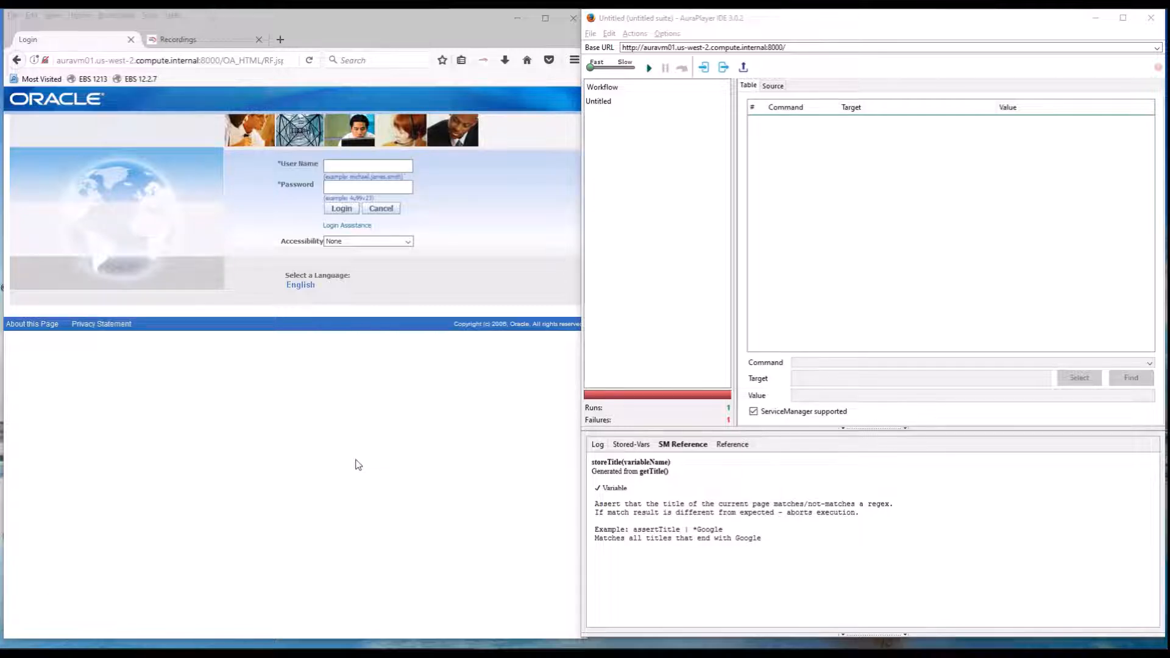
left_click(372, 450)
left_click(416, 448)
left_click(413, 446)
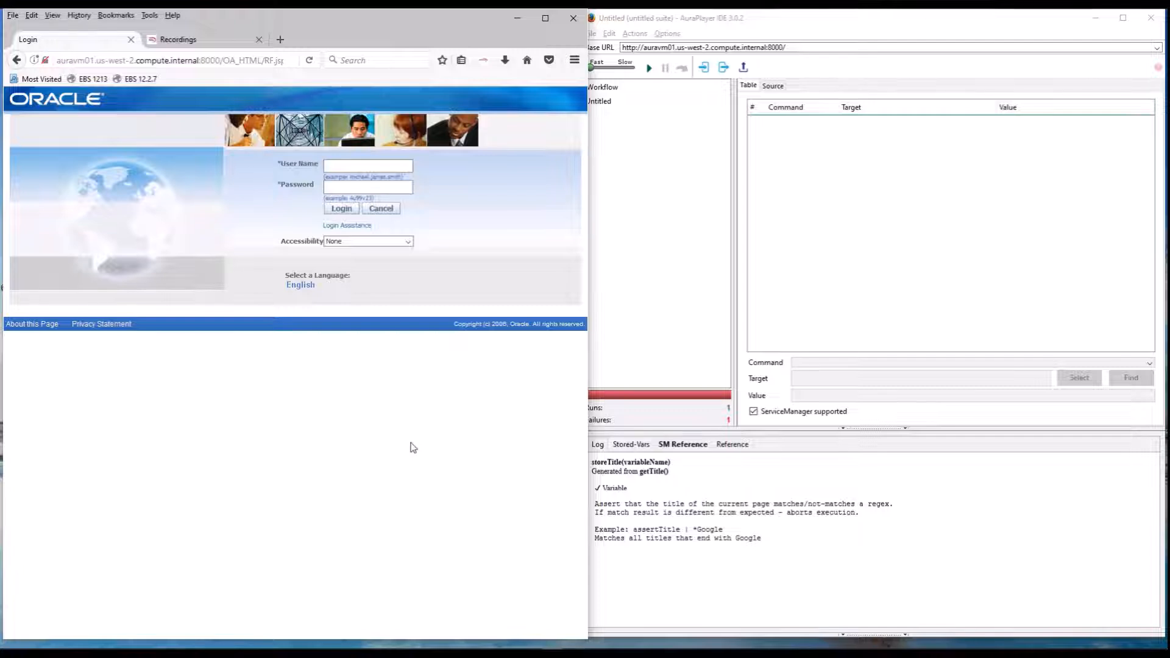
left_click(656, 329)
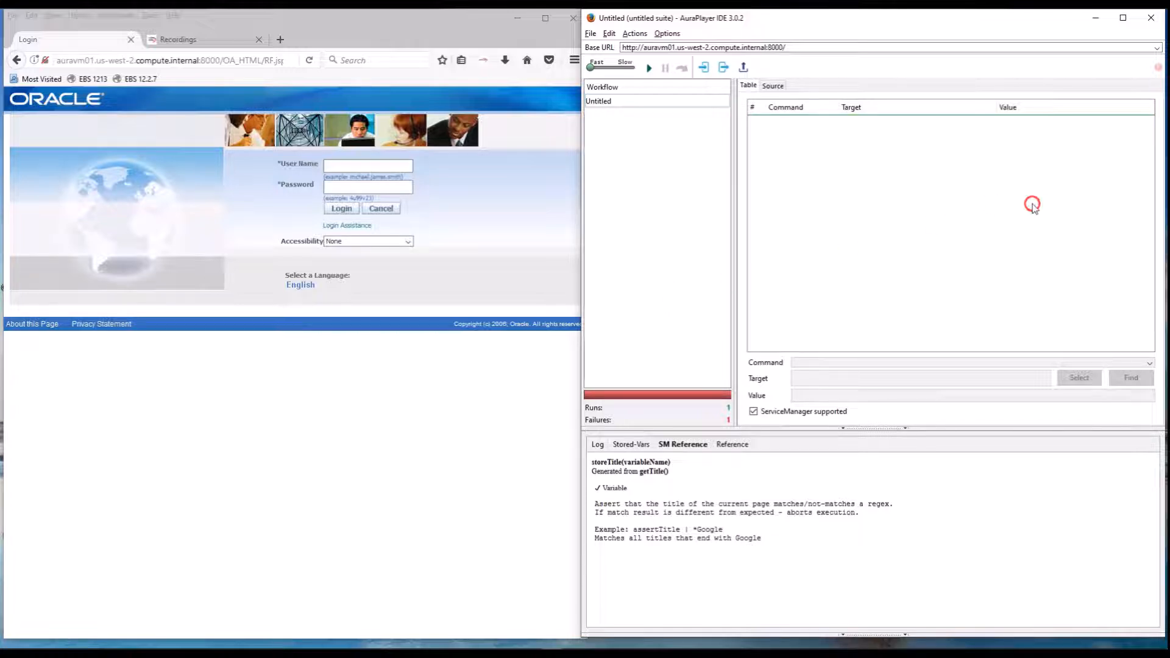
Start recording in AuraPlayer IDE and log in to Oracle with the user name "operations" and the account password.
left_click(1158, 69)
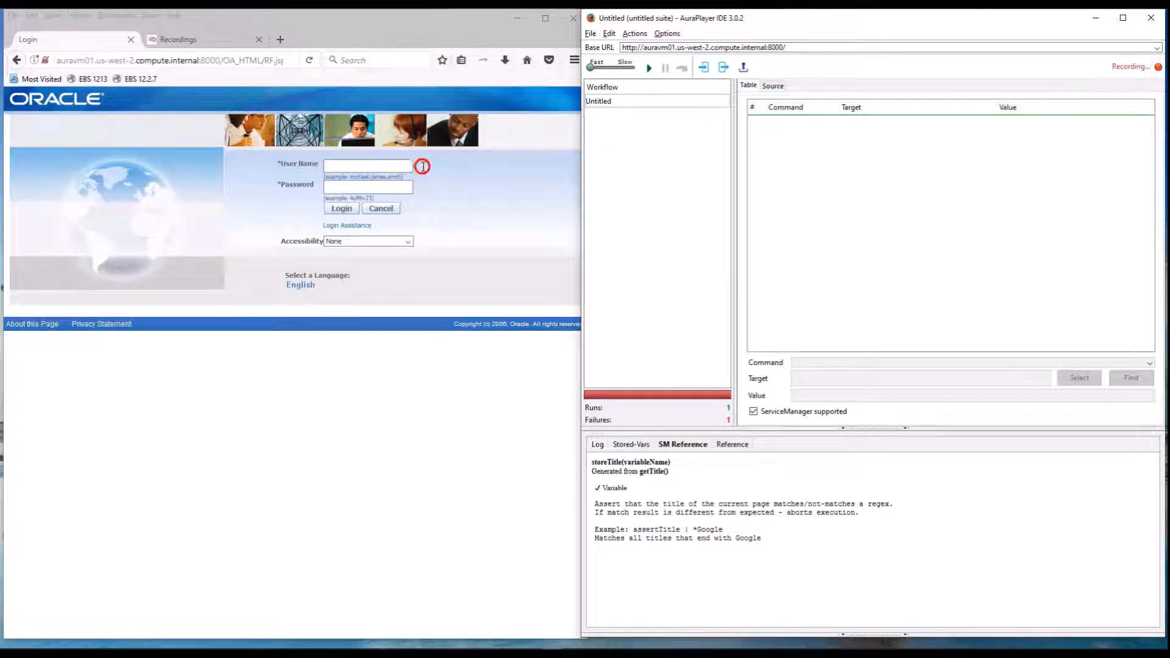
left_click(362, 167)
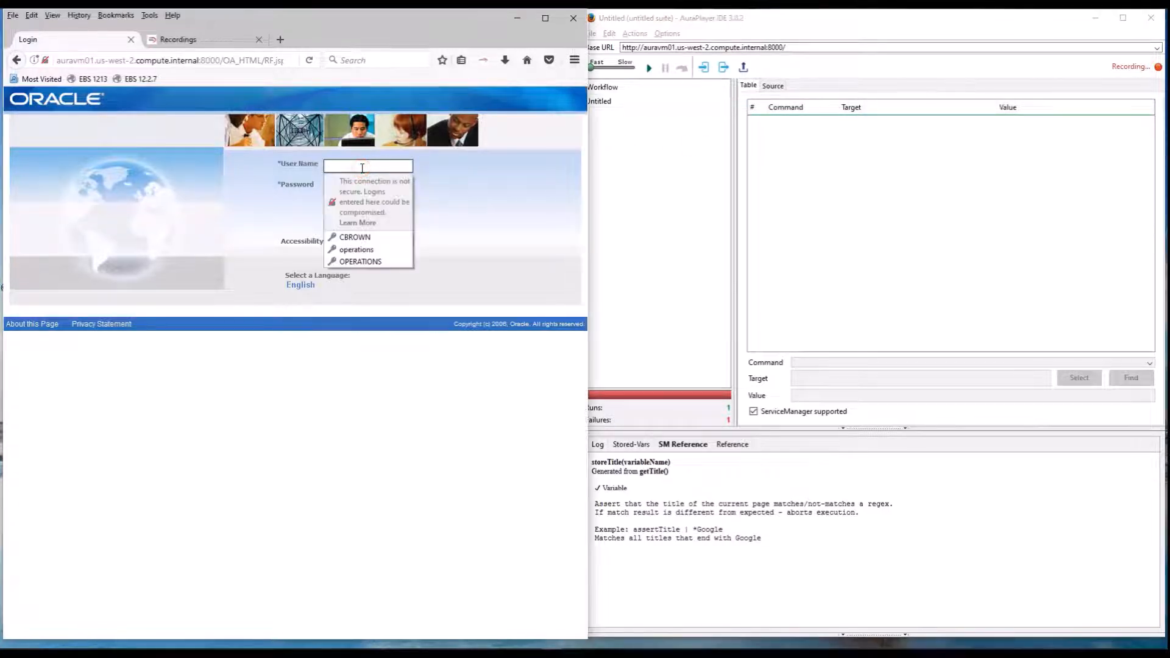
left_click(349, 249)
left_click(349, 212)
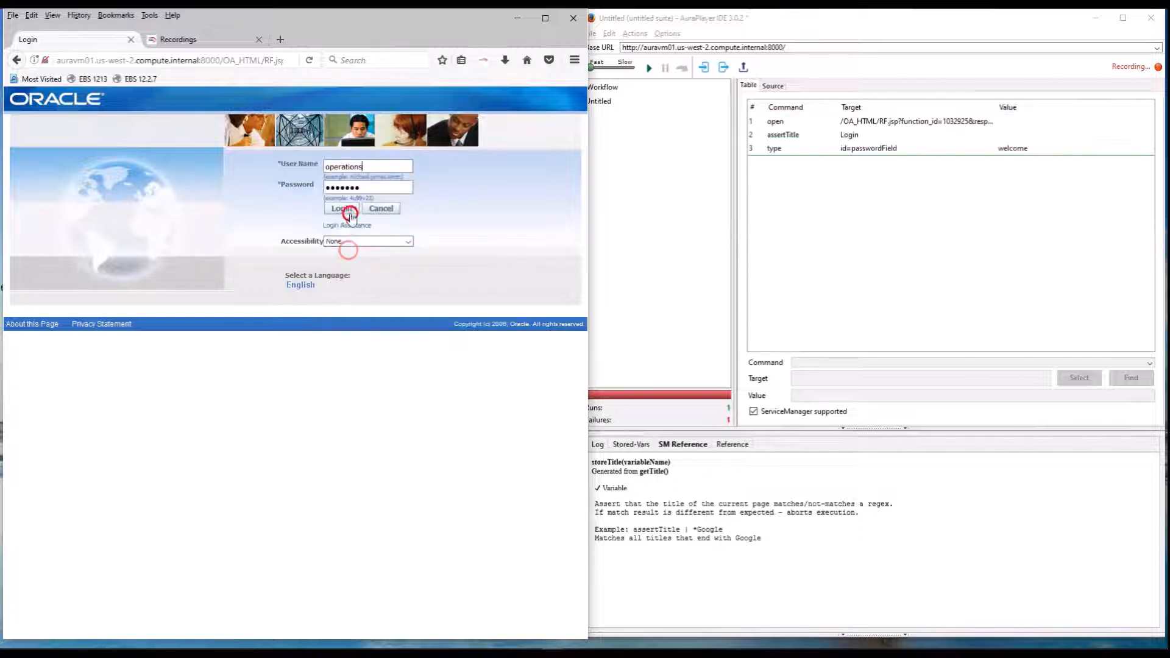
left_click_drag(366, 188, 306, 187)
type("we")
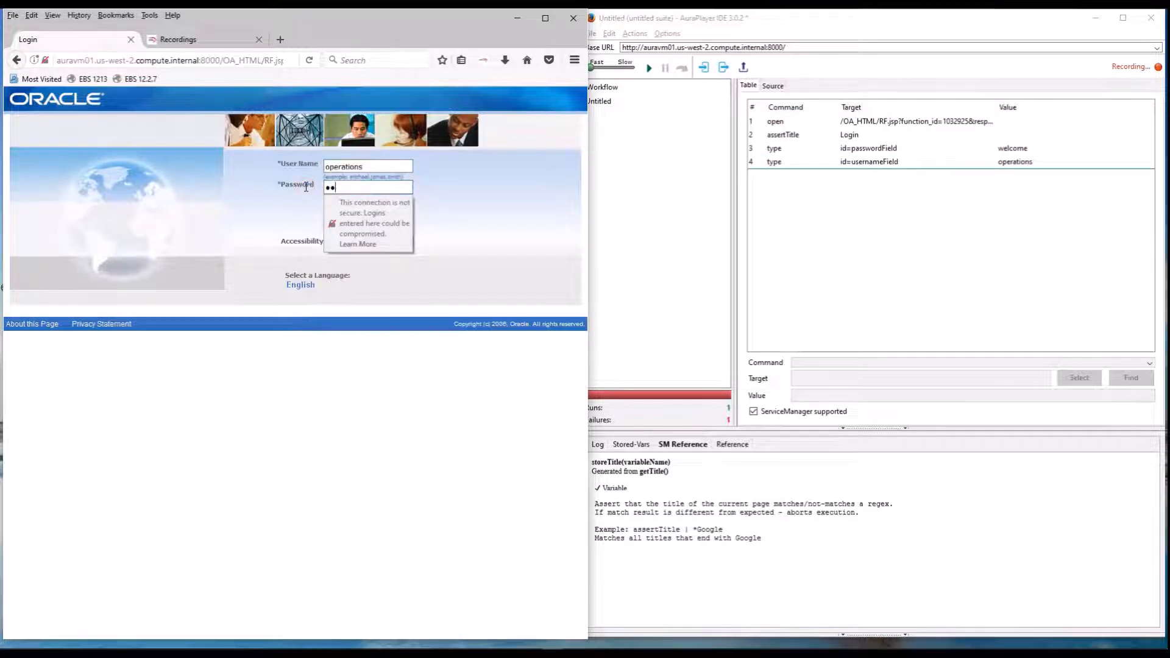
type("lcome")
key("Return")
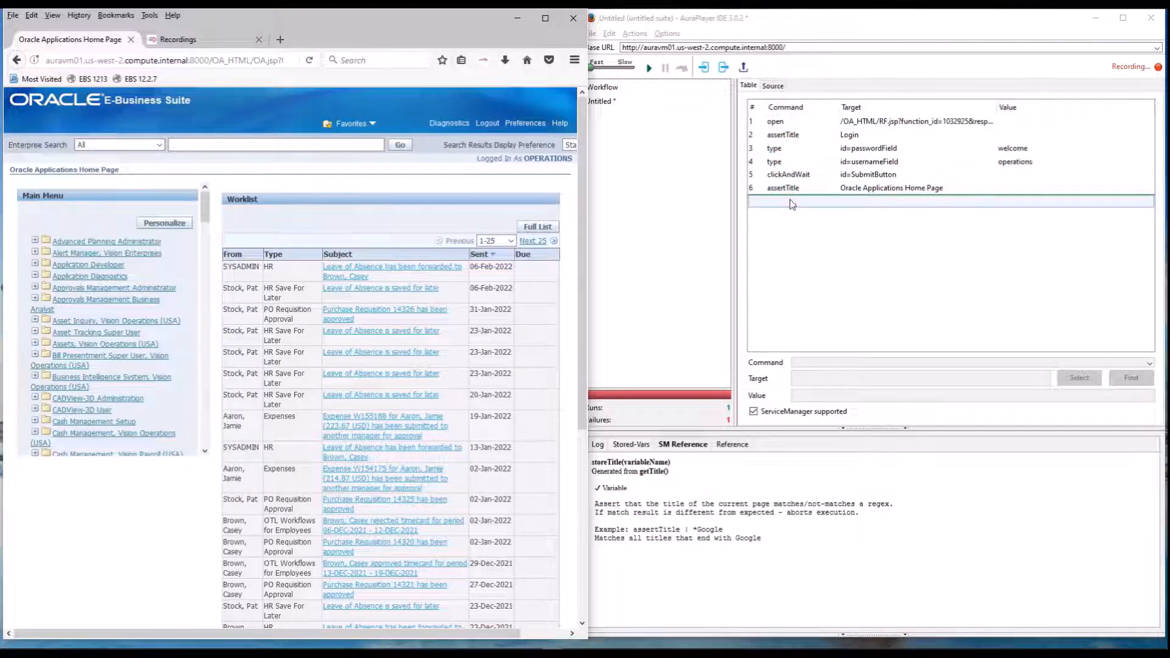
Open the Expenses Home page from the favorites and start creating a new expense report.
left_click(370, 125)
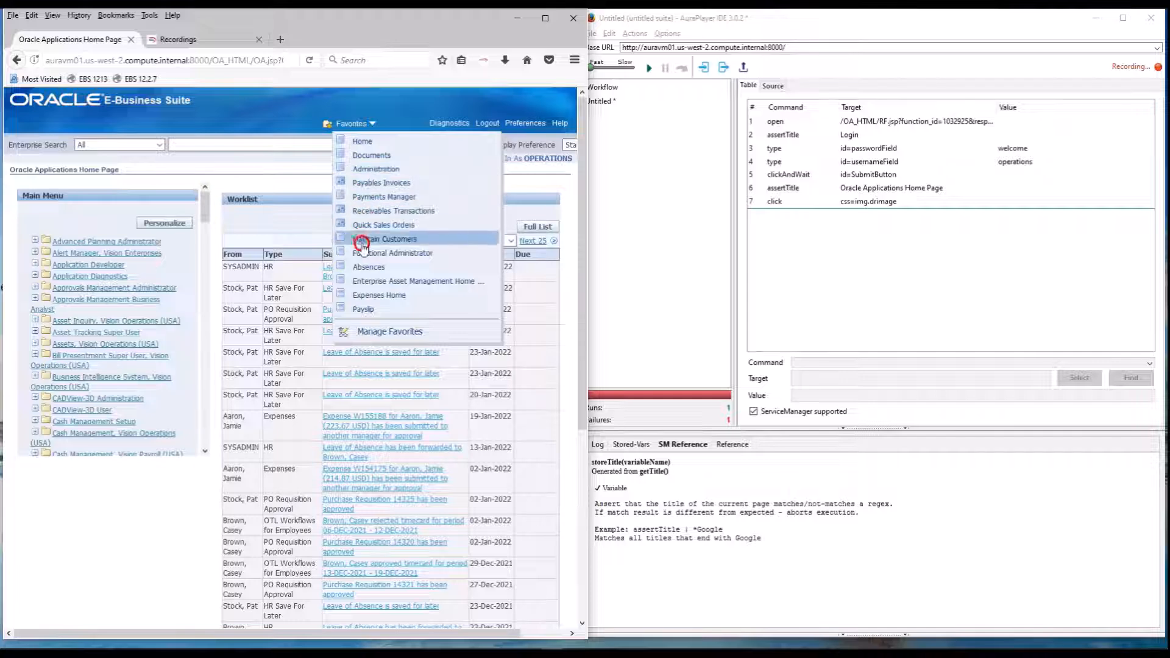
left_click(366, 295)
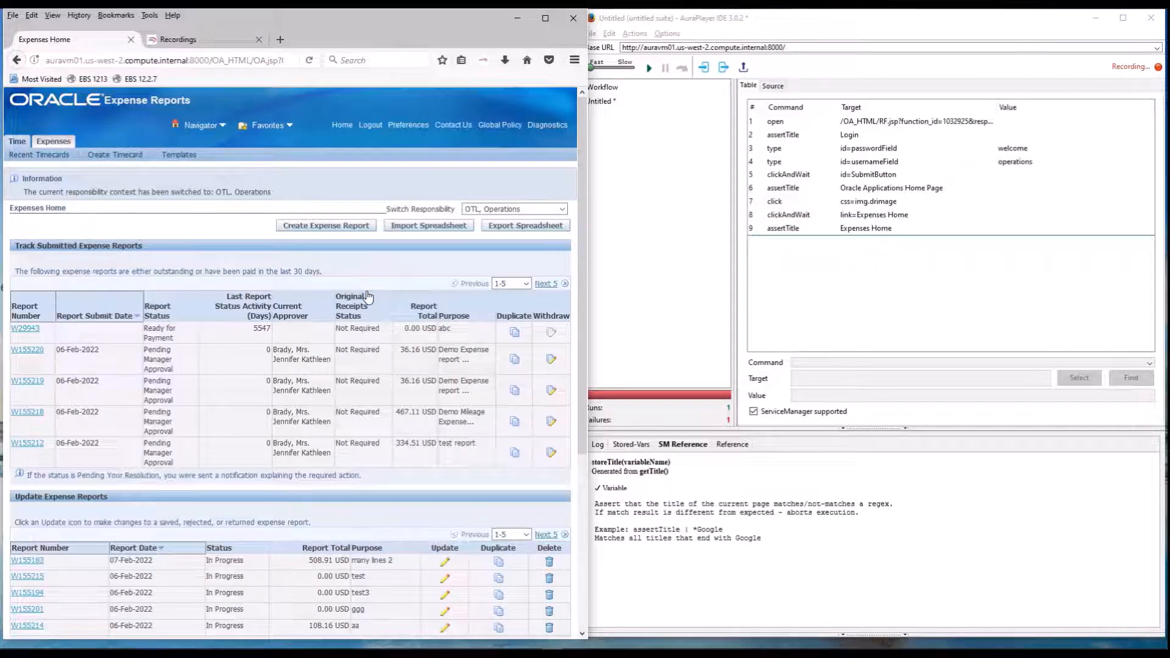
left_click(317, 228)
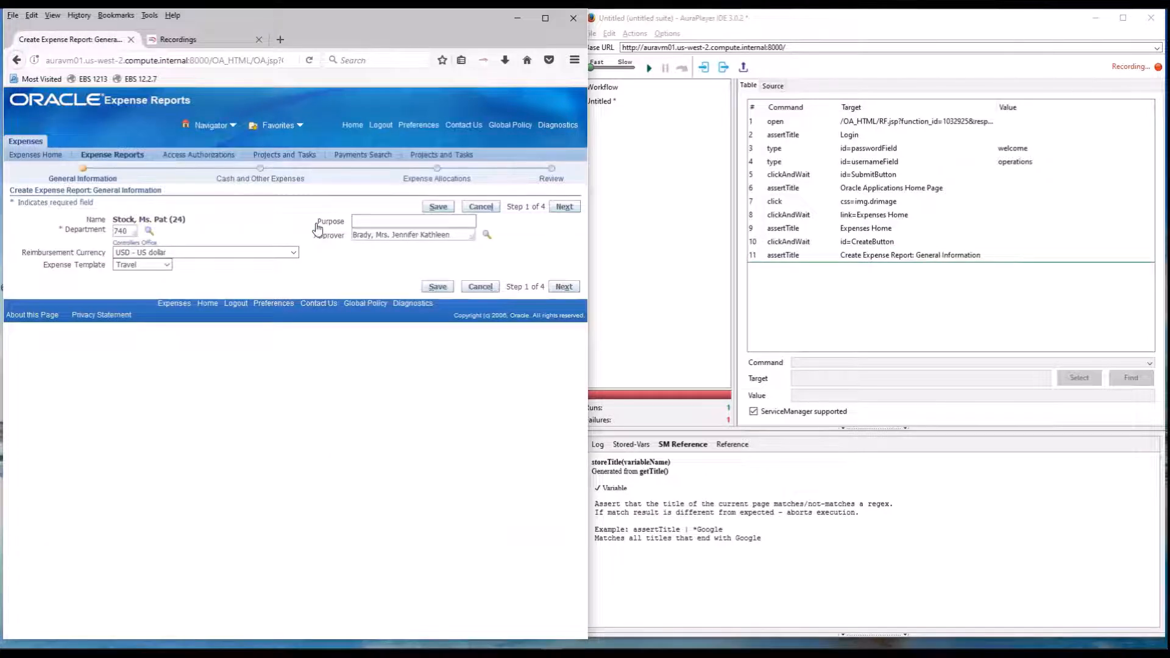
Enter "Demo Expense report recording" as the report's purpose and continue to the Cash and Other Expenses step.
left_click(368, 220)
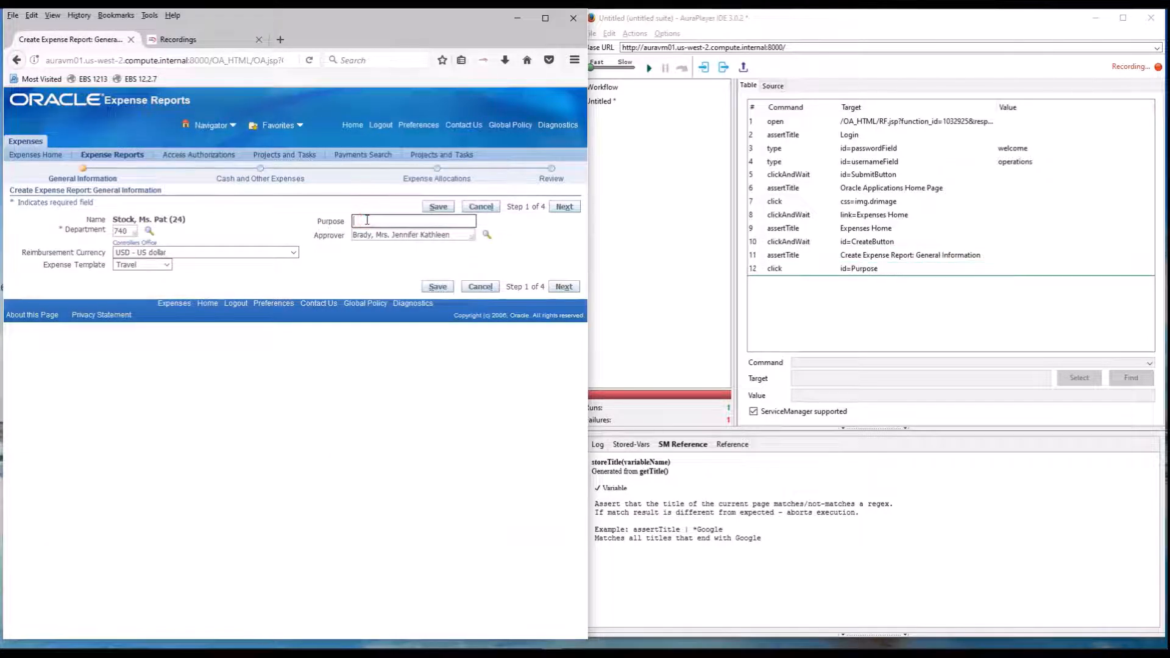
type("Demo E")
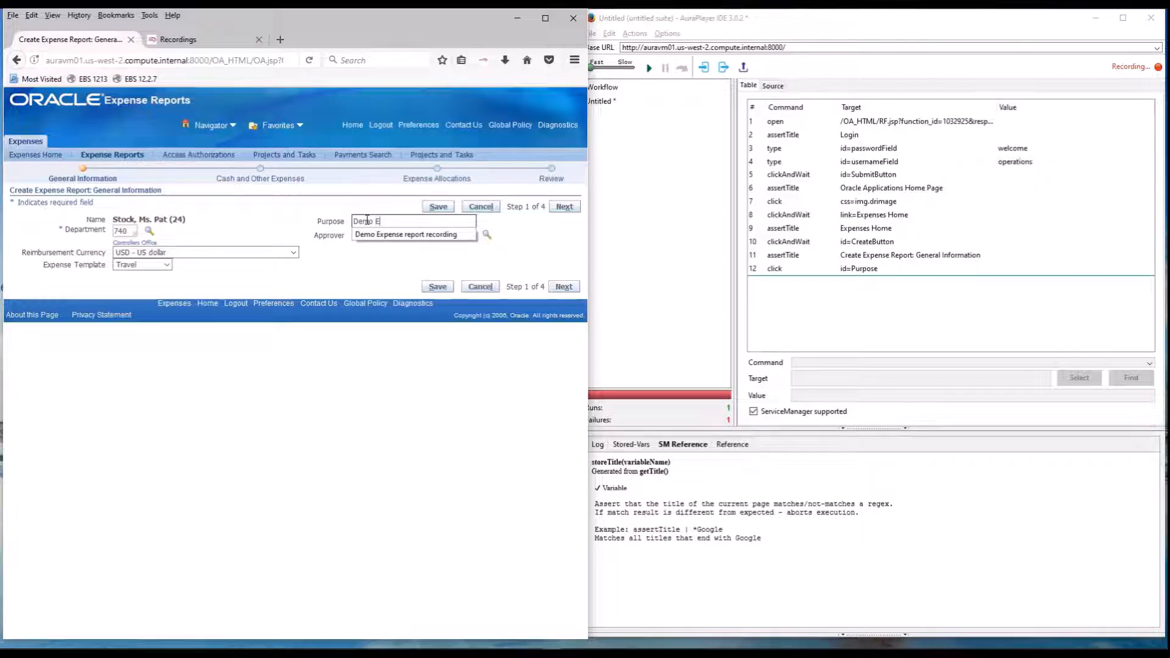
type("xpense report recor")
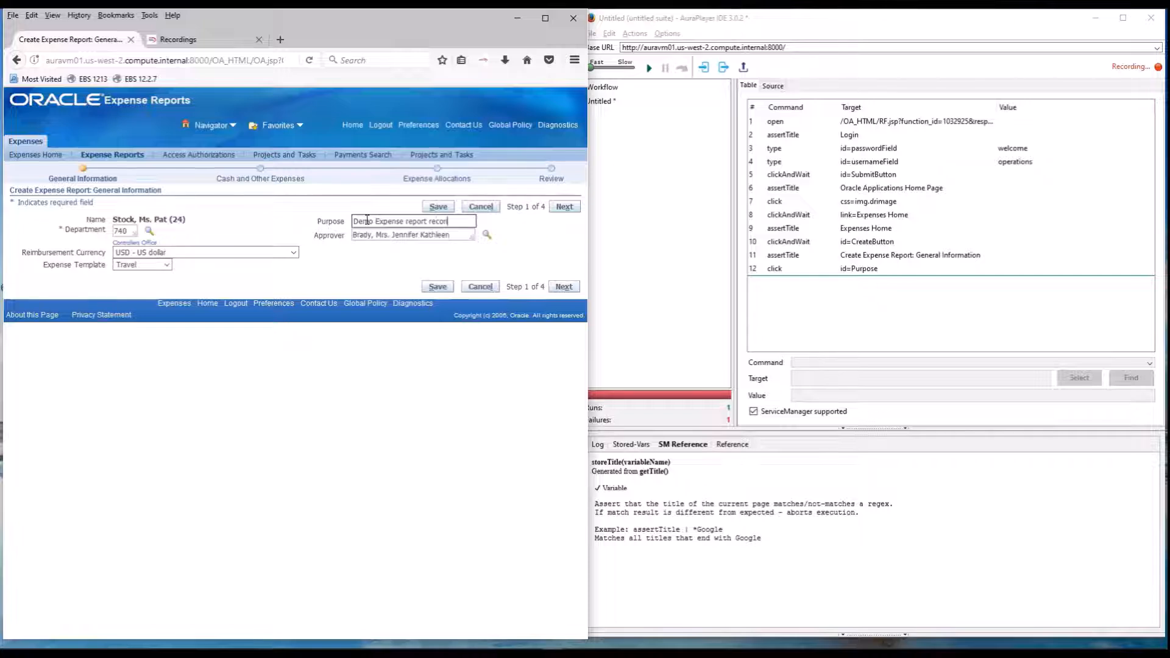
type("d")
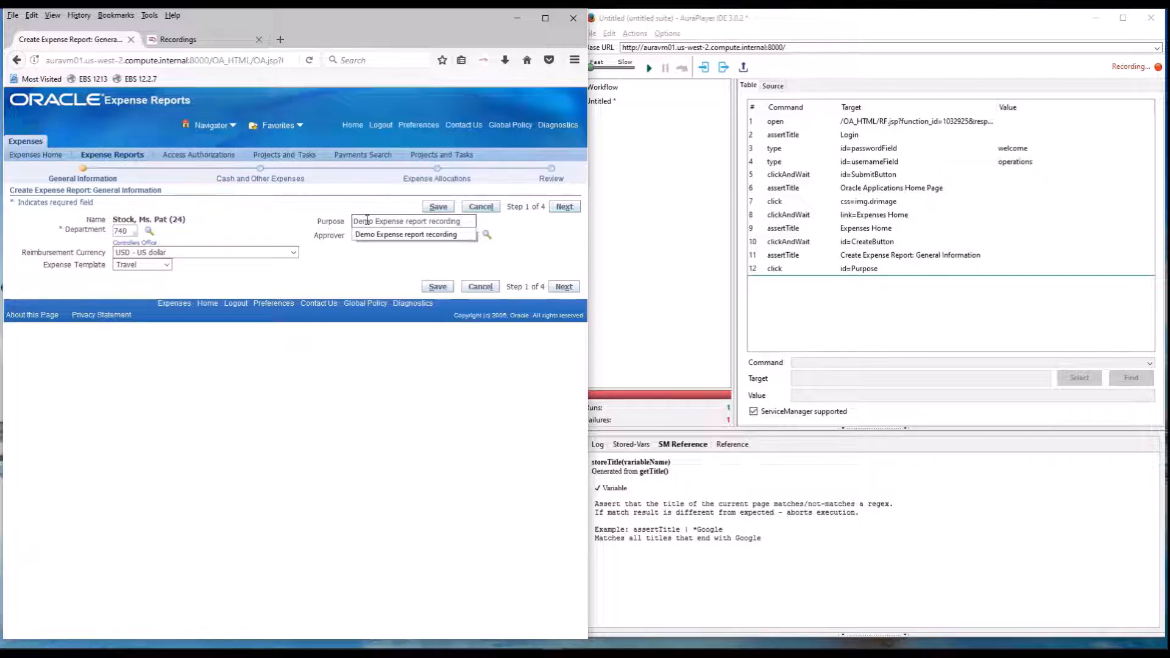
type("ing")
left_click(569, 207)
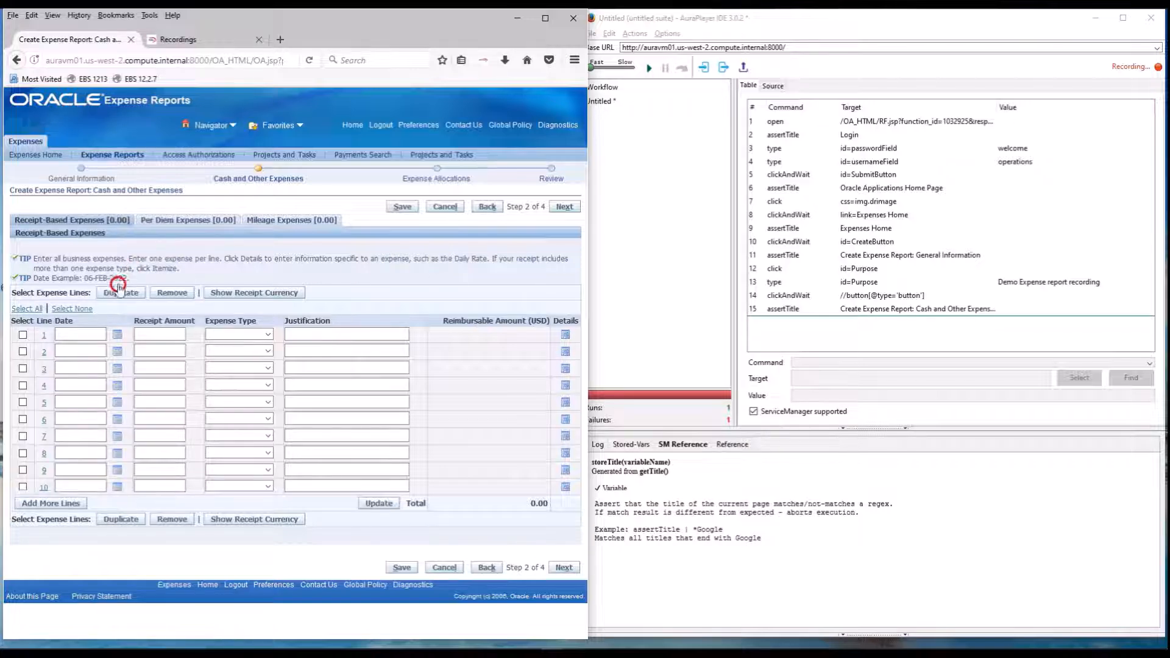
Open the mileage expenses and set the start date of line 1 to 02-Jan-2022.
left_click(279, 222)
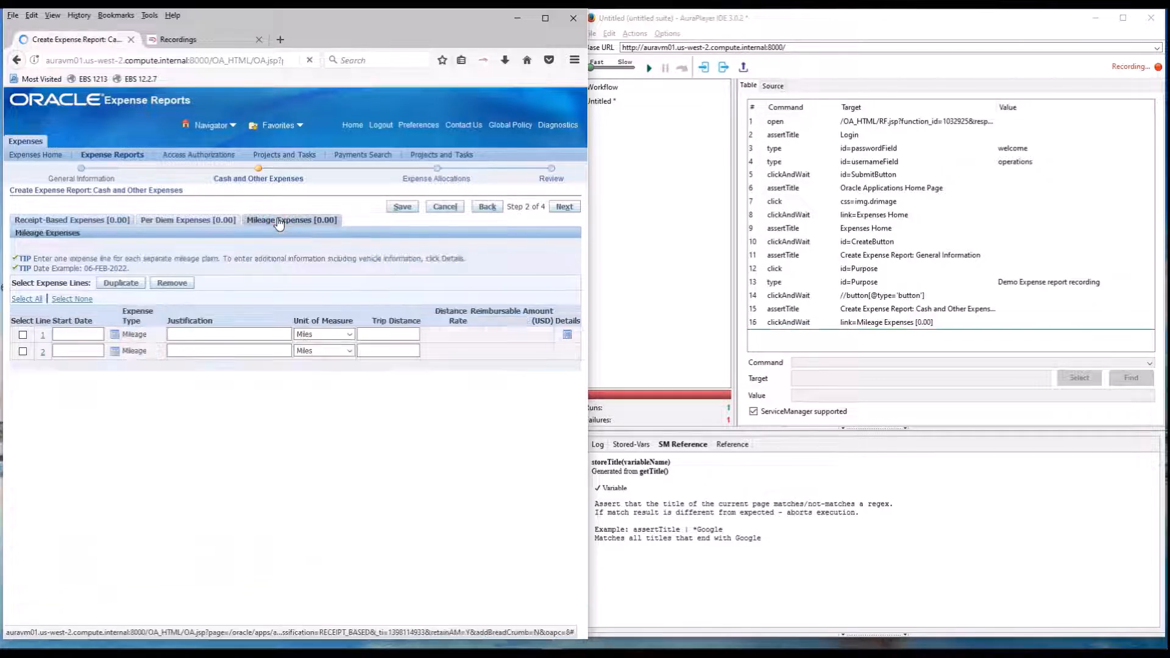
left_click(85, 334)
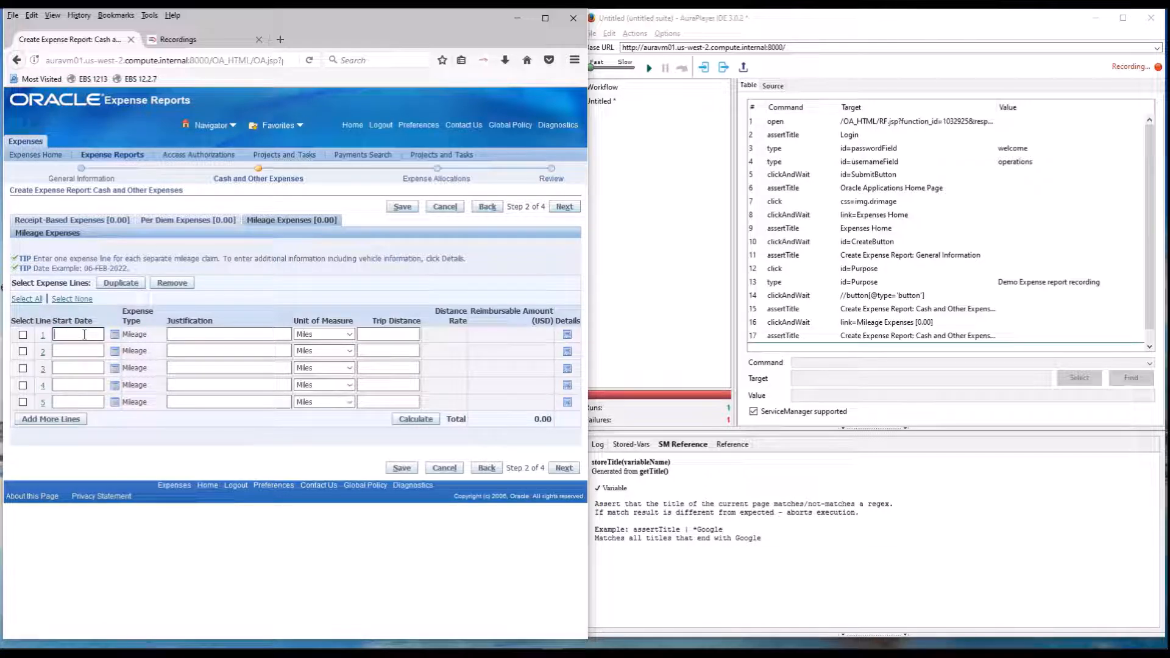
type("02-")
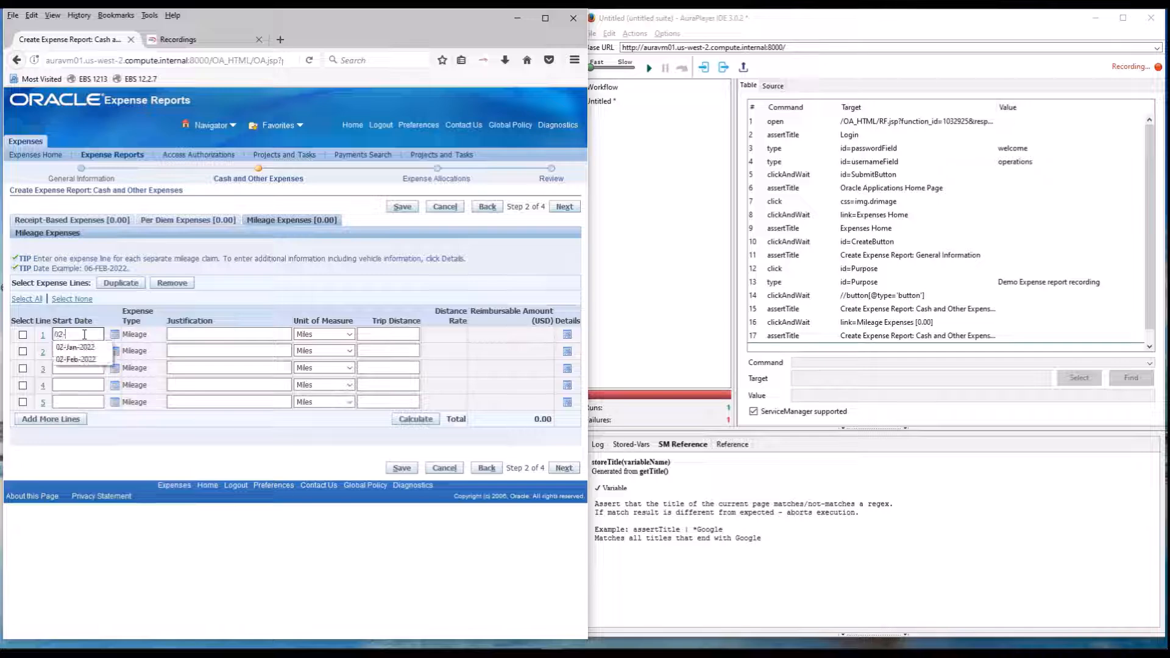
type("Jan")
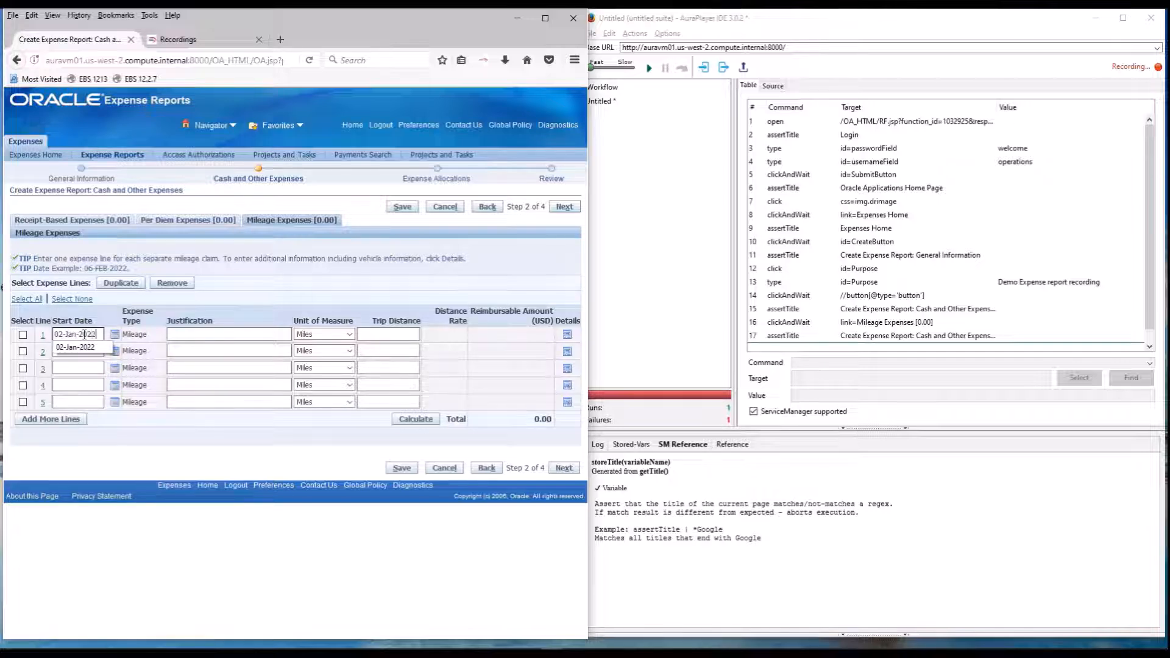
type("-2022")
key("Return")
Fill in mileage line 1 with the justification "Demo", Kilometers as the unit of measure and a trip distance of 120.
left_click(189, 331)
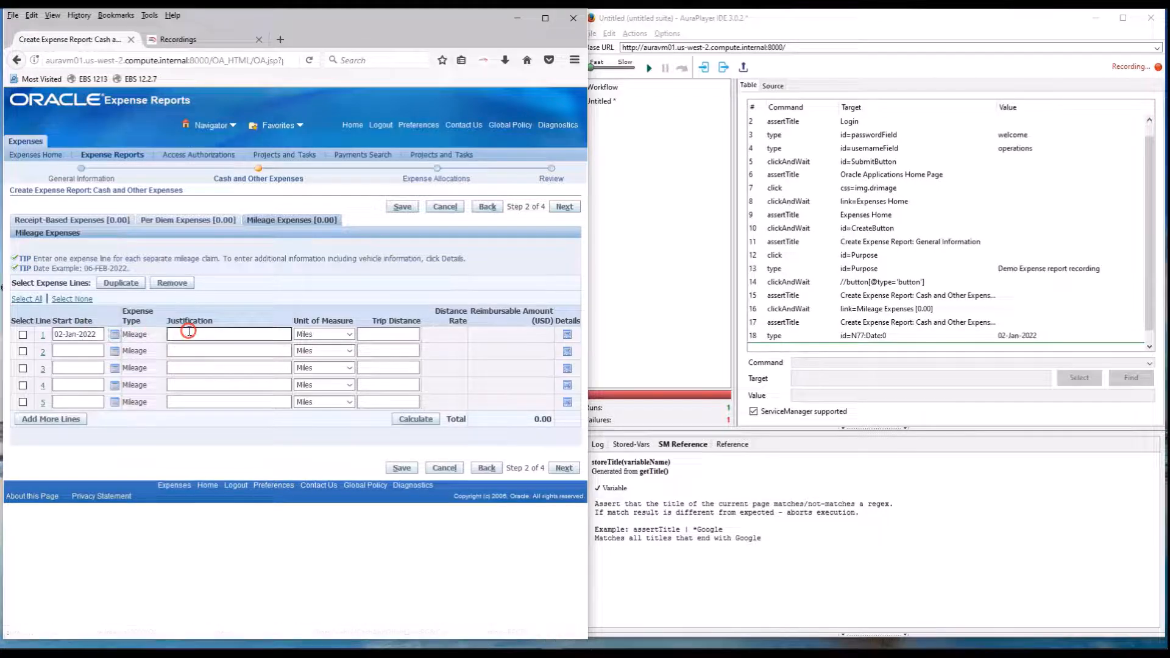
type("Dem")
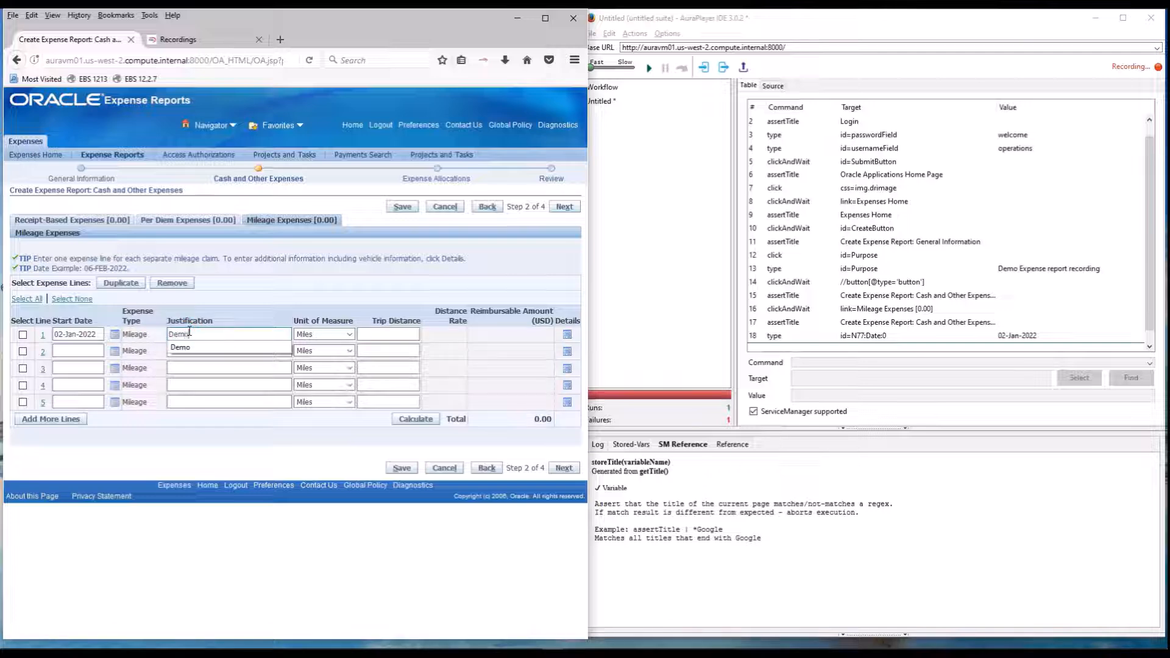
type("o")
left_click(338, 334)
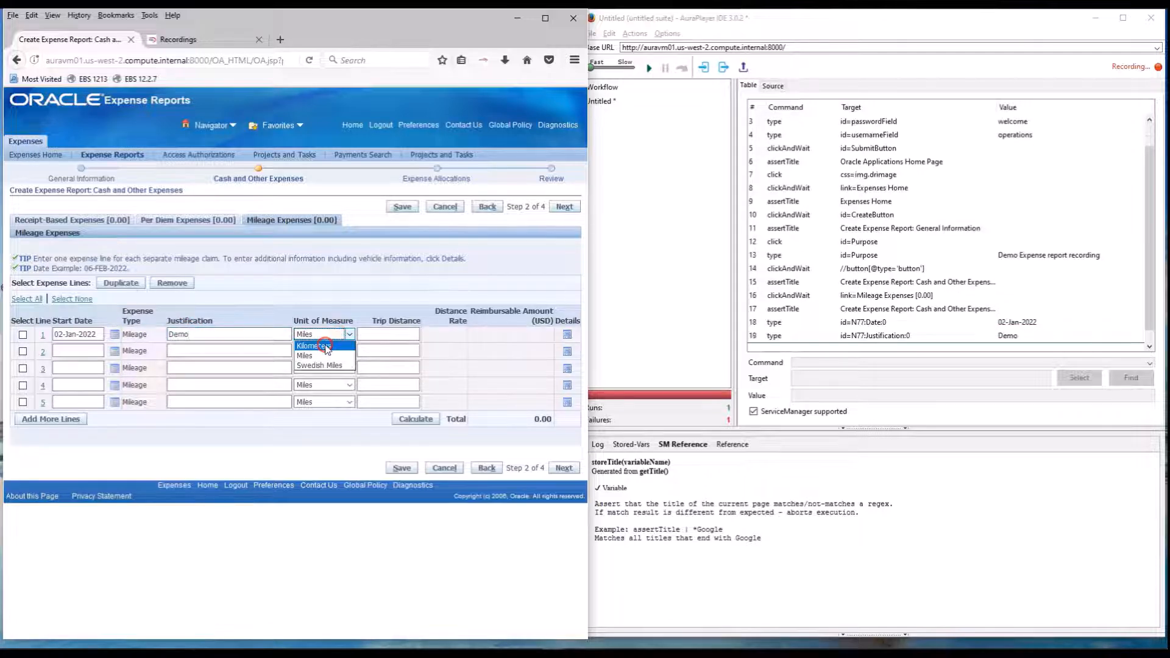
left_click(326, 346)
left_click(400, 333)
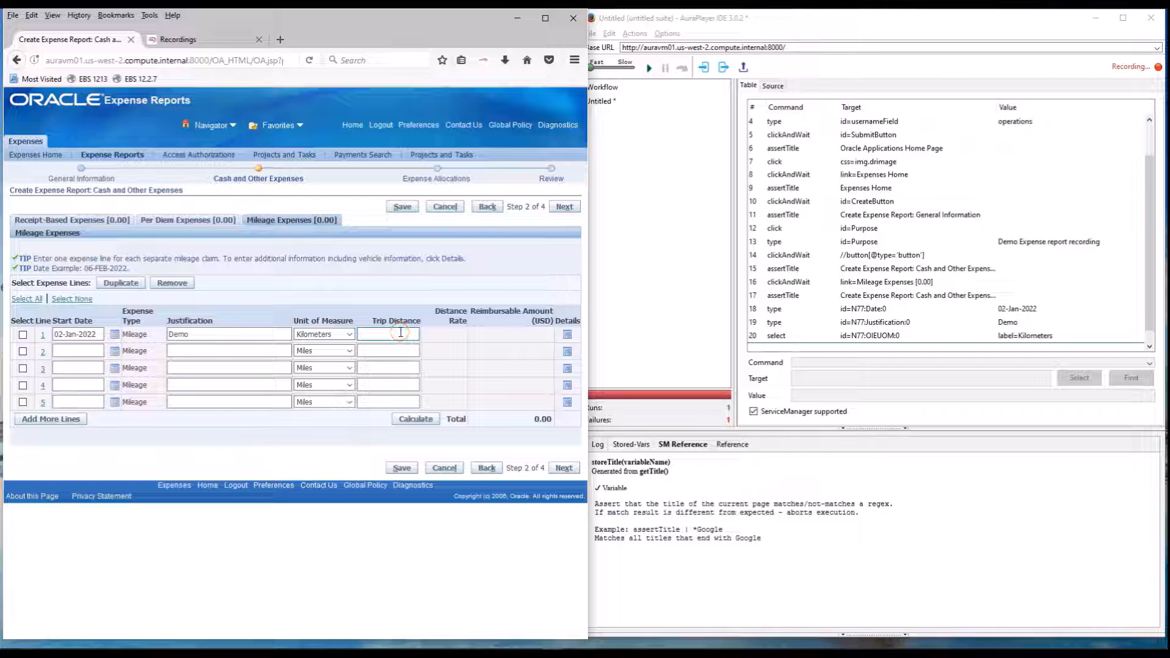
type("120")
key("Tab")
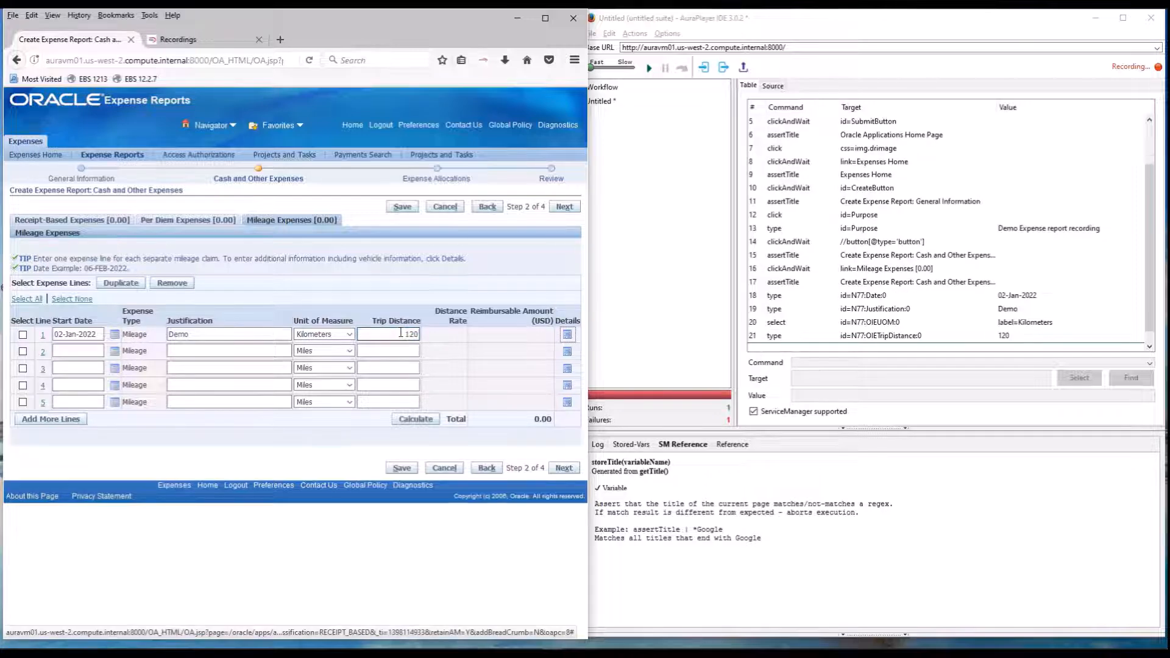
Continue through the expense allocations to the review and submit the expense report.
left_click(565, 208)
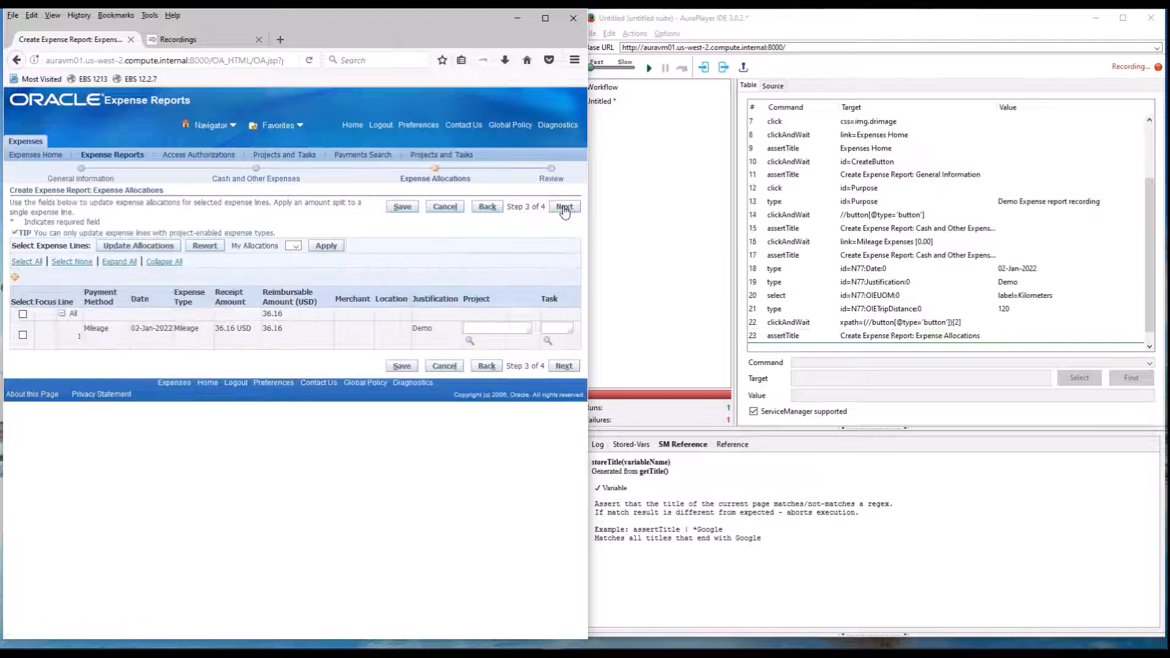
left_click(268, 314)
left_click(566, 207)
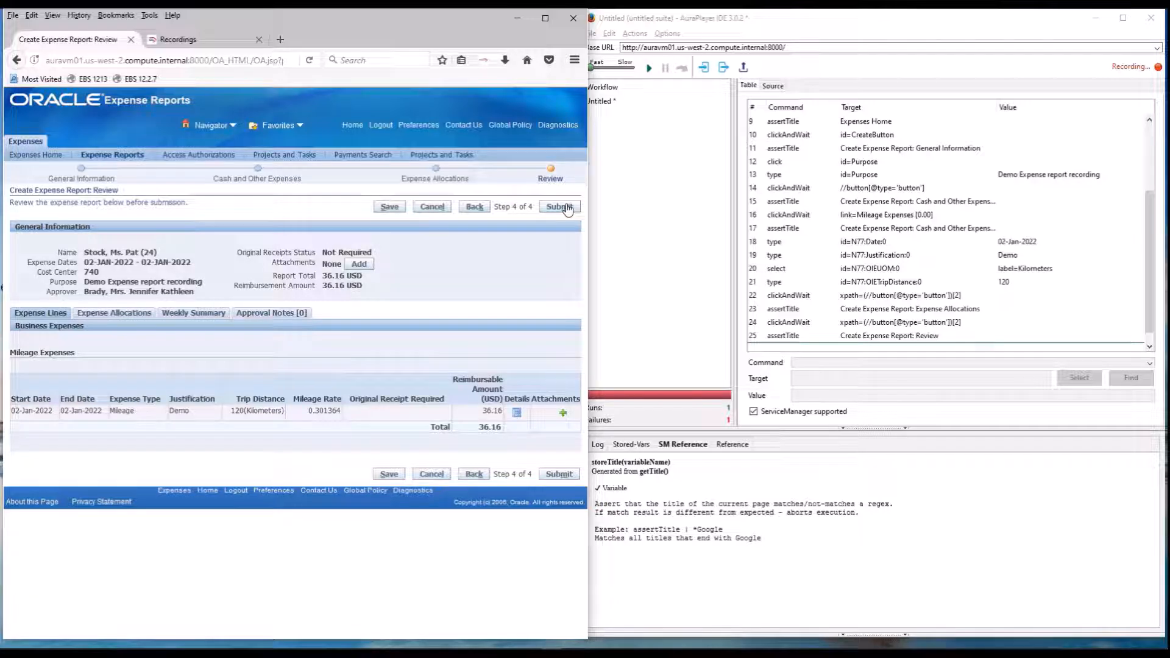
left_click(567, 208)
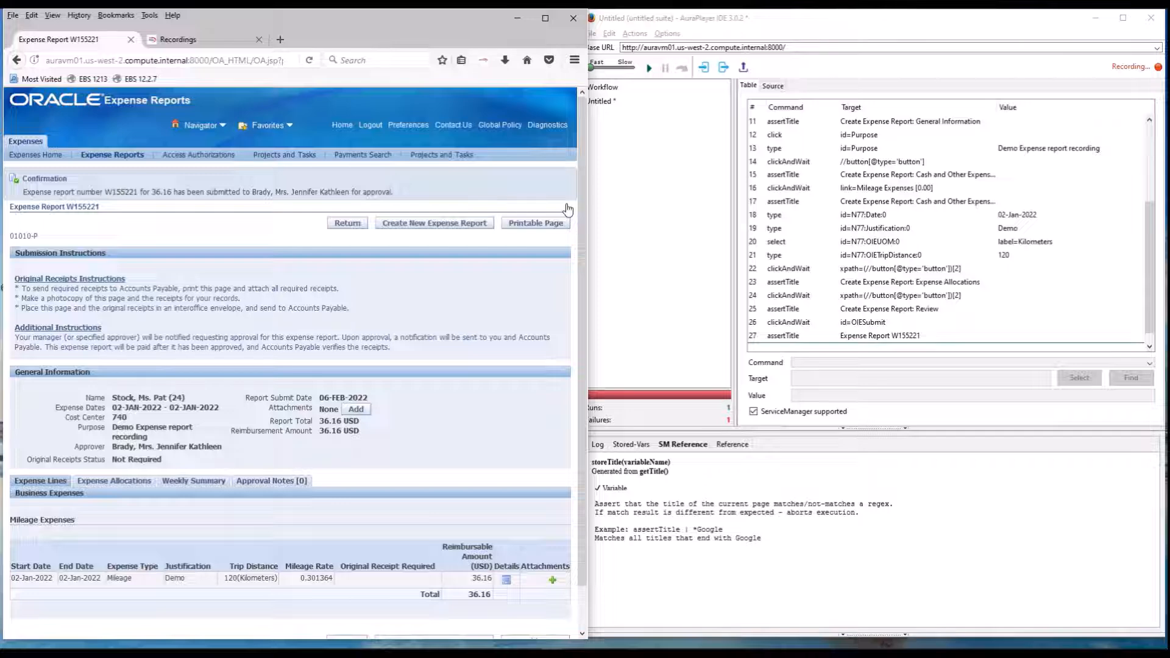
Stop the AuraPlayer IDE recording on the submitted report's confirmation page.
left_click(520, 322)
left_click(857, 255)
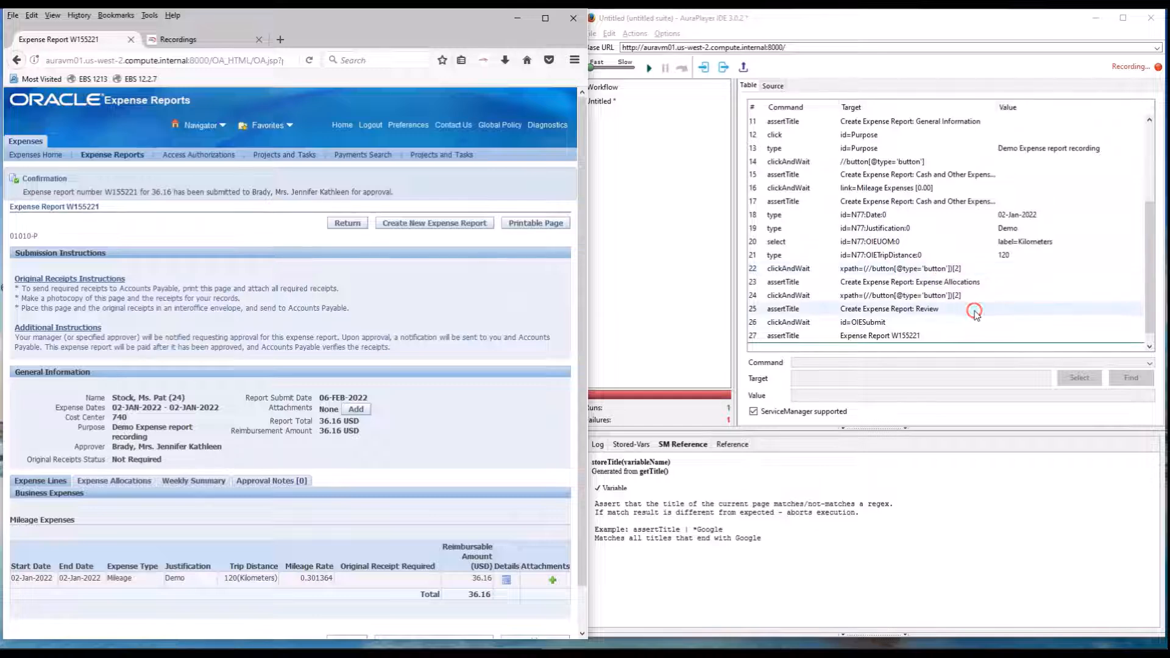
left_click(1161, 69)
Generalize the last recorded assertTitle command by replacing its specific report number so the target reads "Expense Report*".
scroll(911, 297, "down", 1)
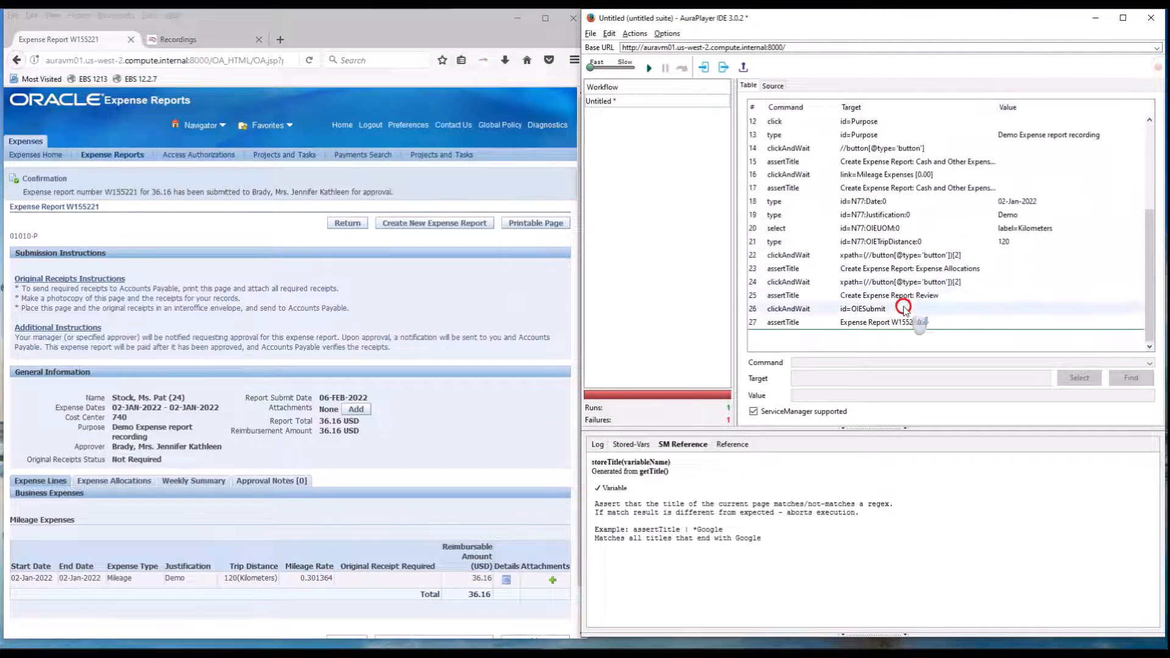
scroll(890, 299, "up", 4)
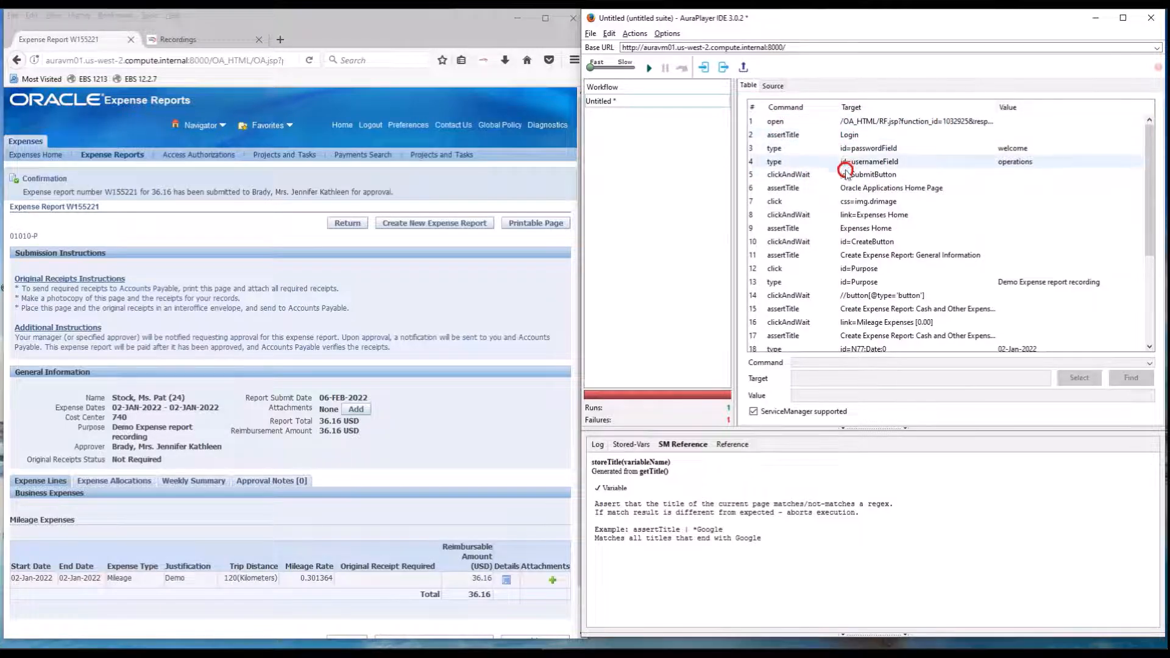
scroll(845, 169, "down", 4)
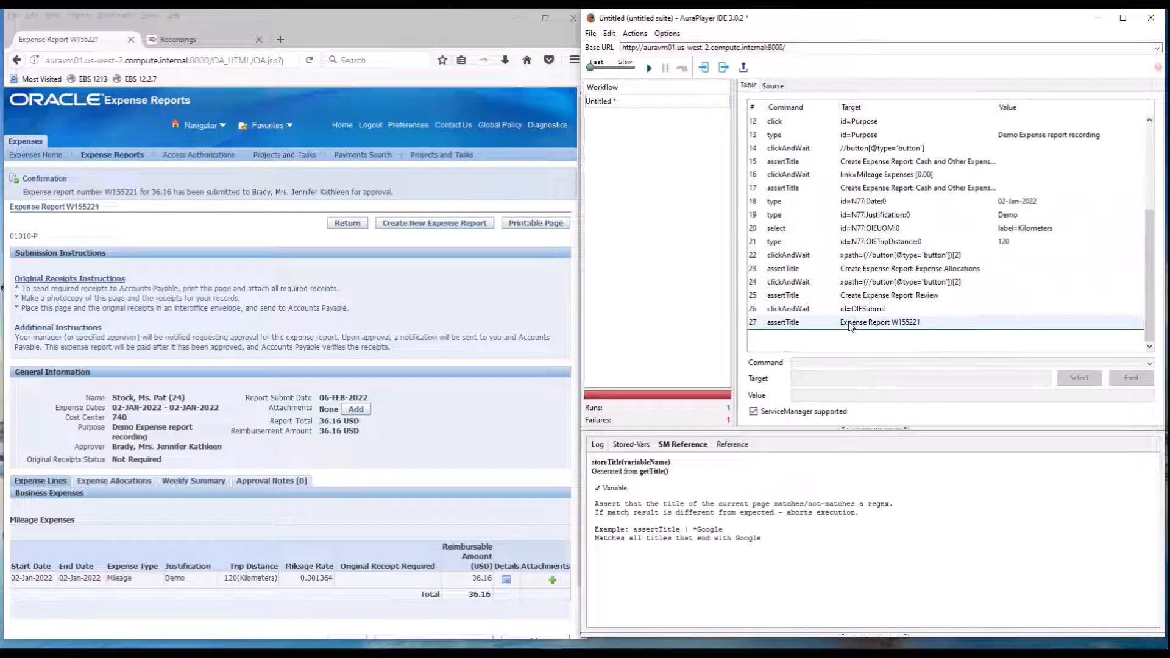
left_click(851, 326)
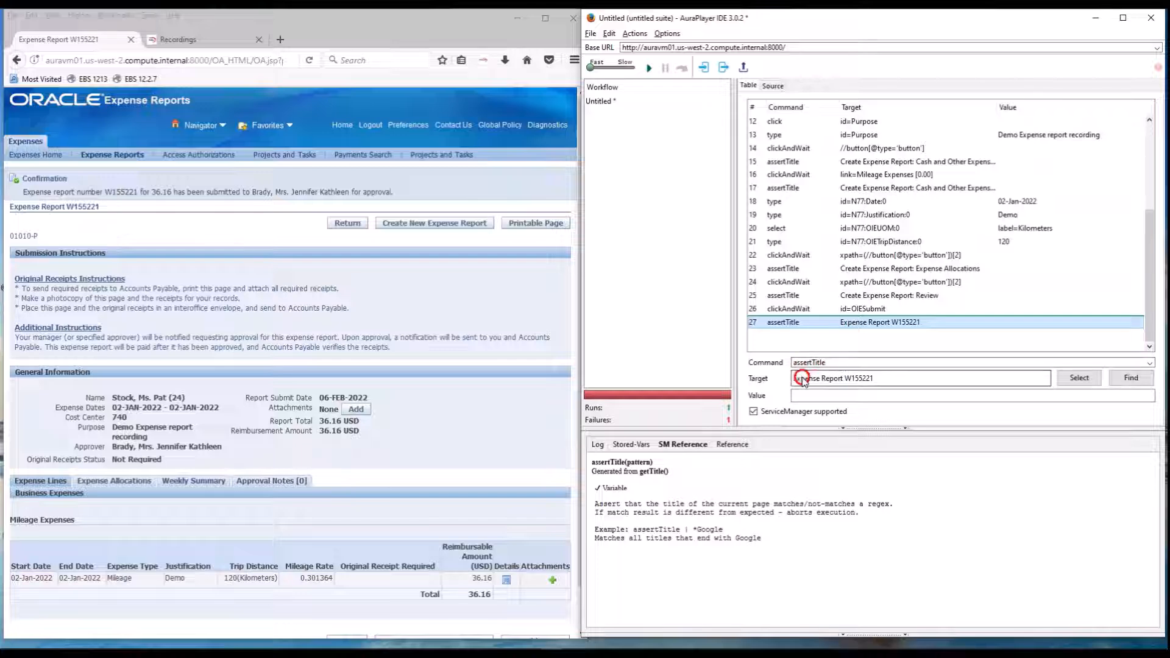
left_click(893, 377)
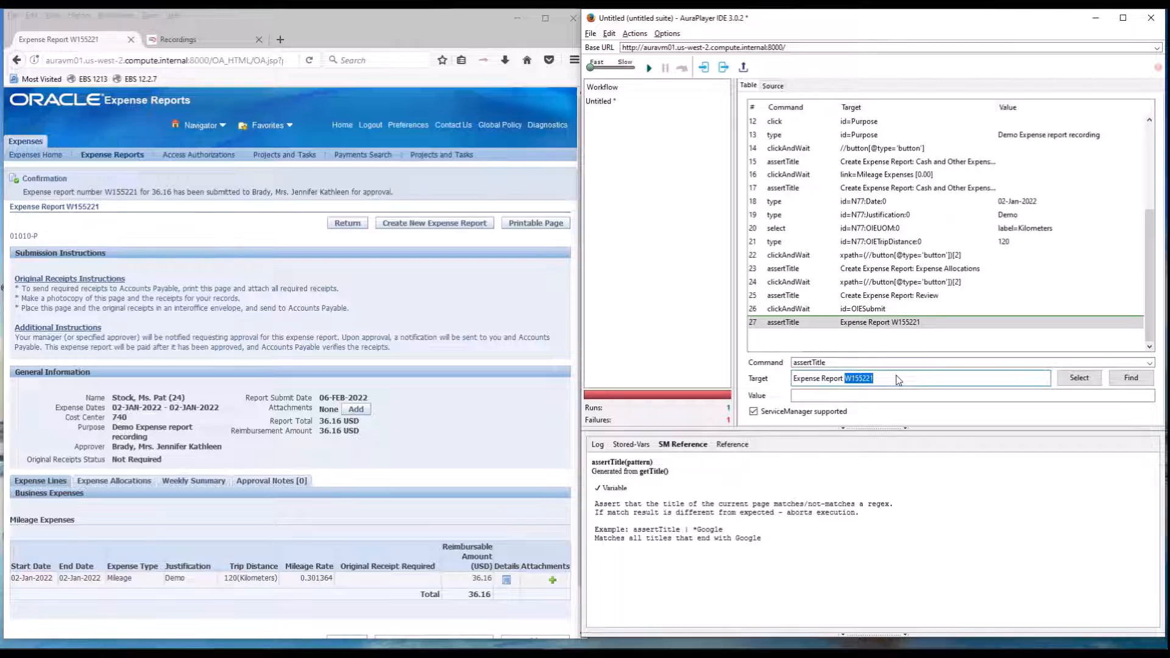
key("BackSpace")
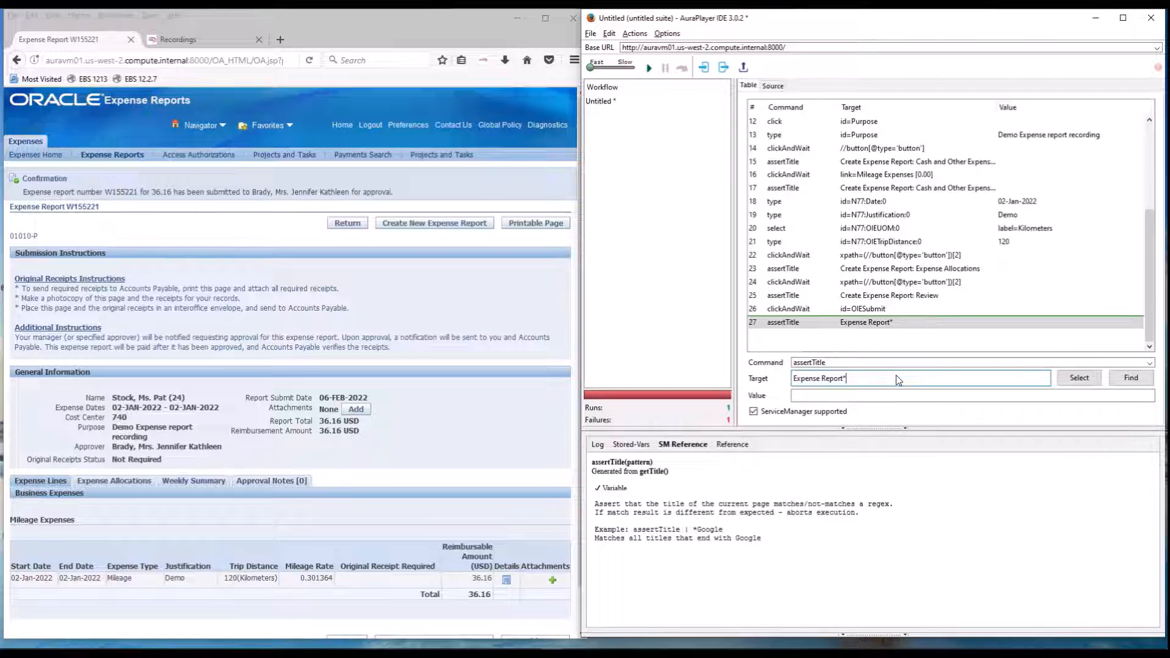
Append a storeTitle command with the target SubmittedReport after the last assertTitle row.
left_click(813, 336)
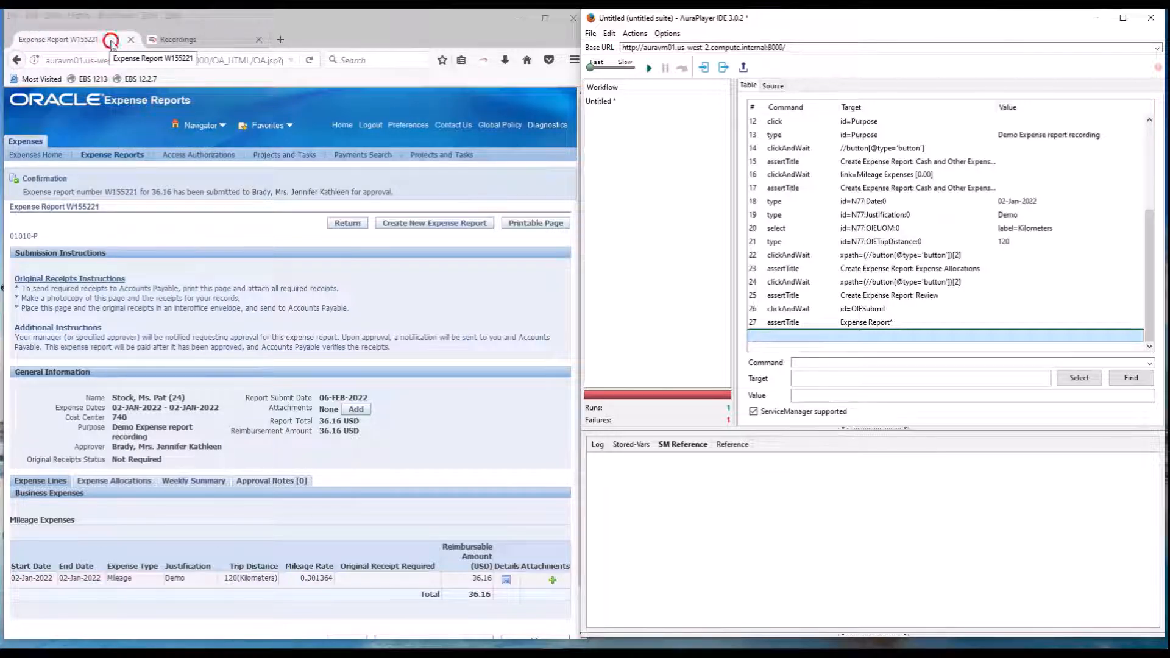
left_click(816, 365)
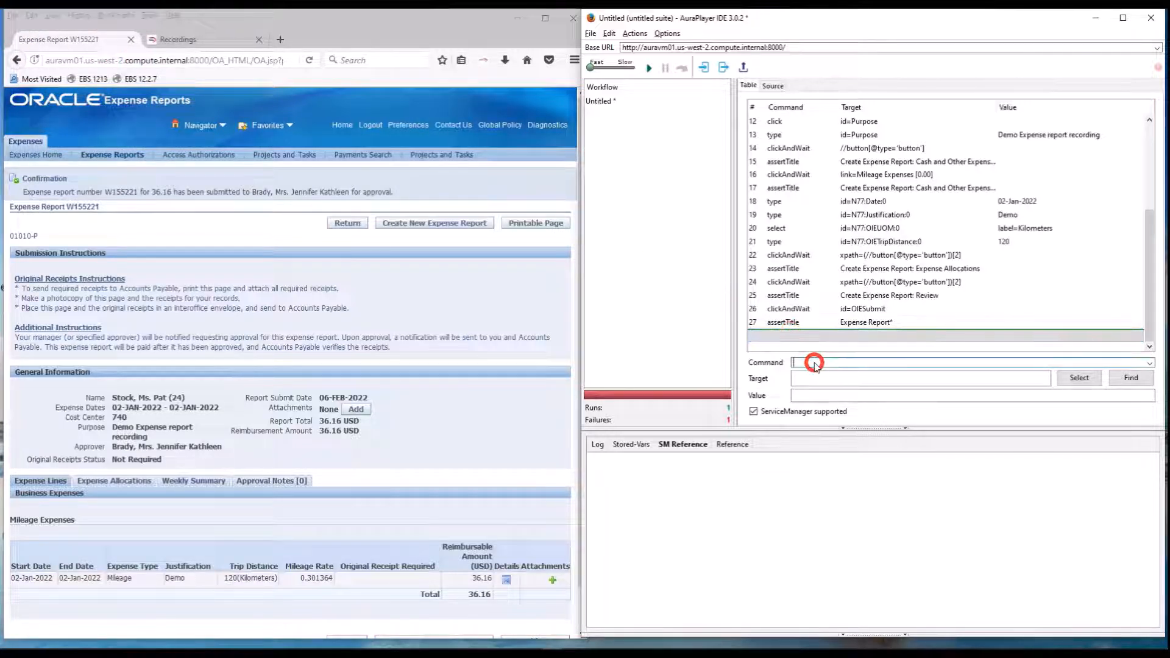
type("store")
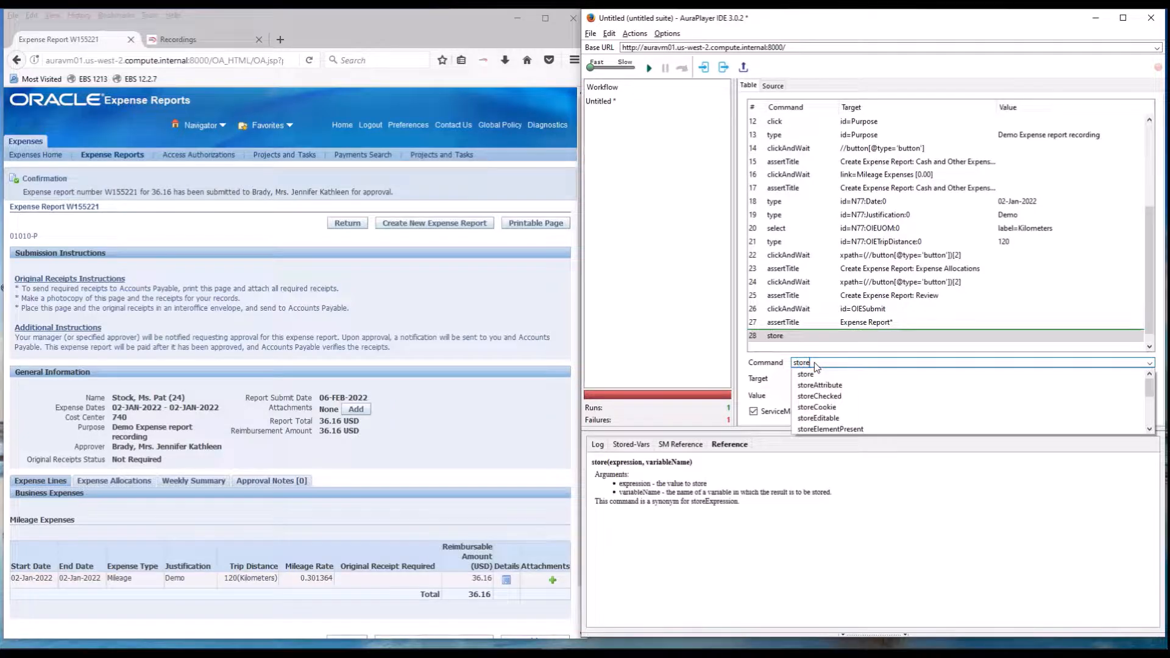
type("Title")
key("Tab")
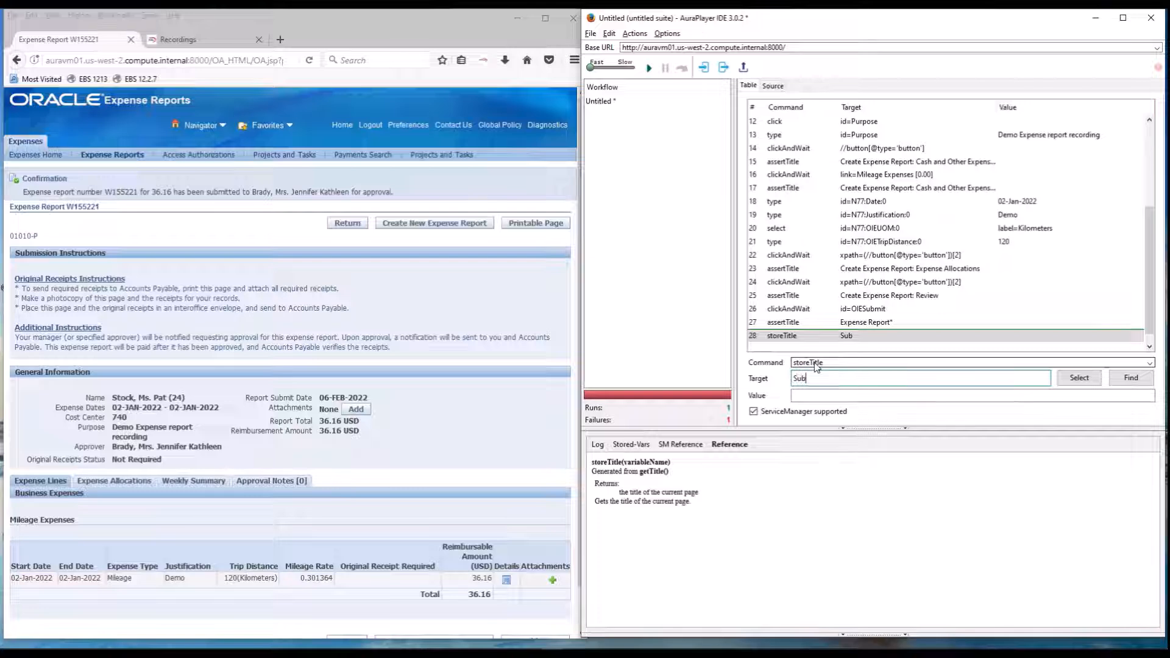
type("mit")
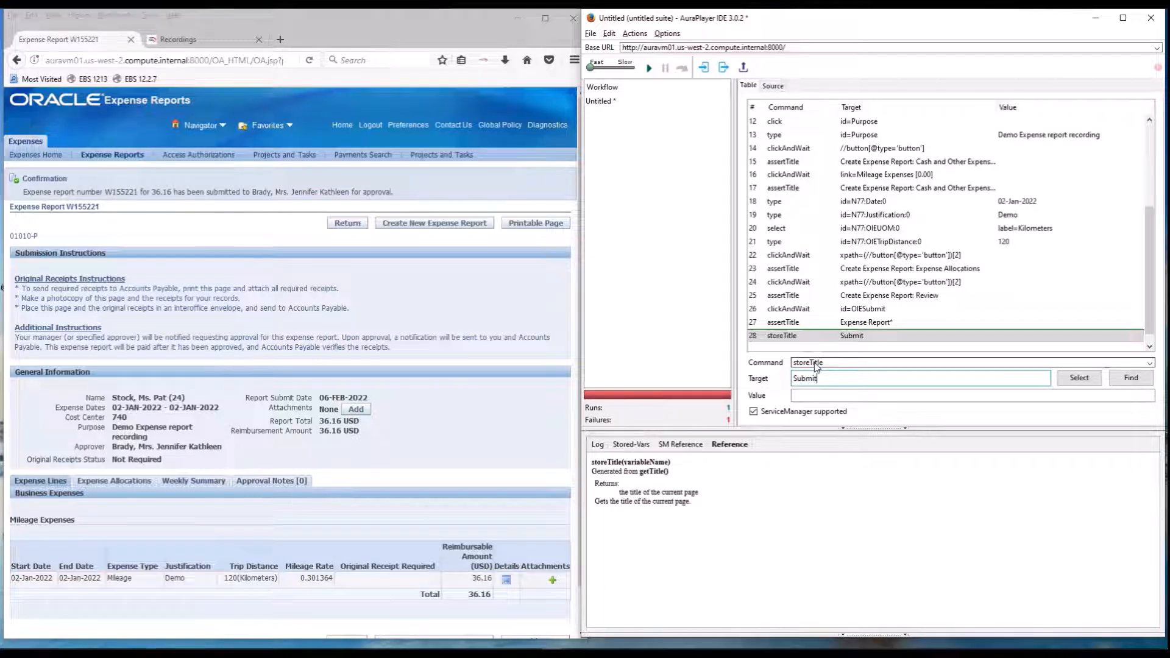
type("tedReport")
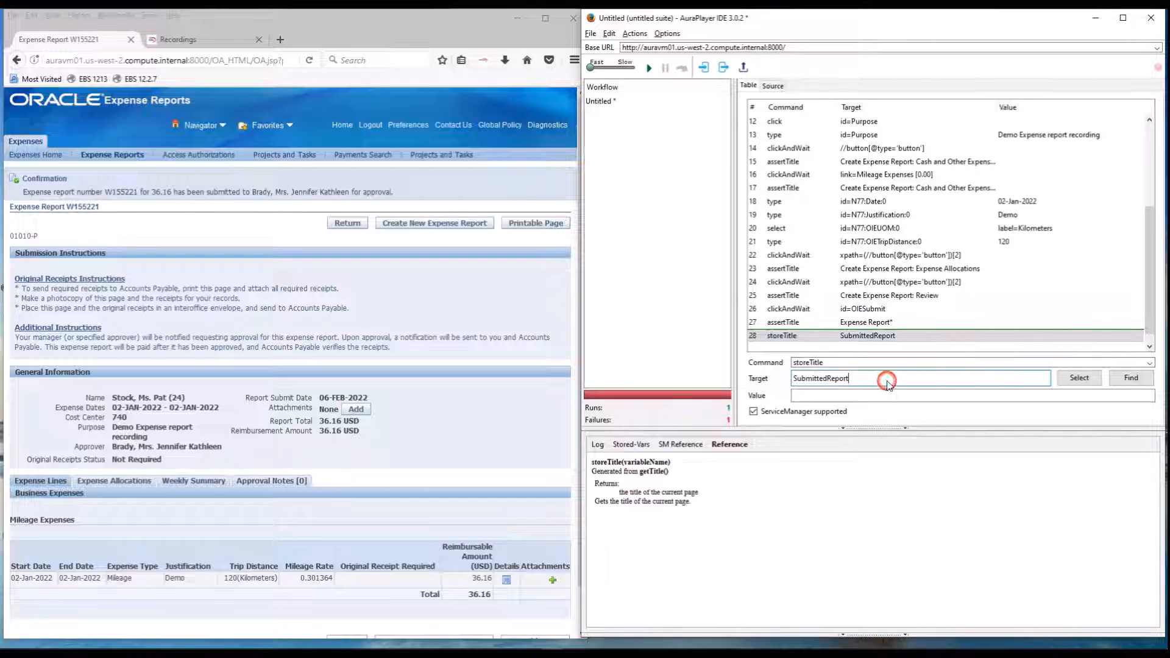
left_click(832, 343)
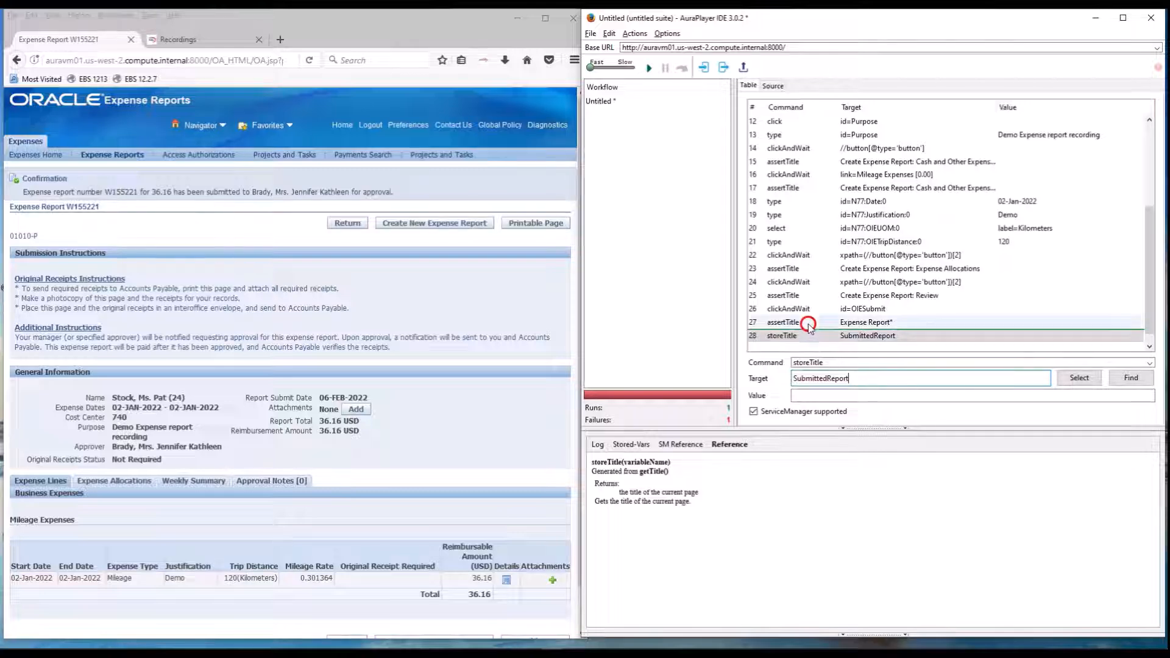
Save the workflow as Demo_expense_recording in the recordings folder.
left_click(616, 100)
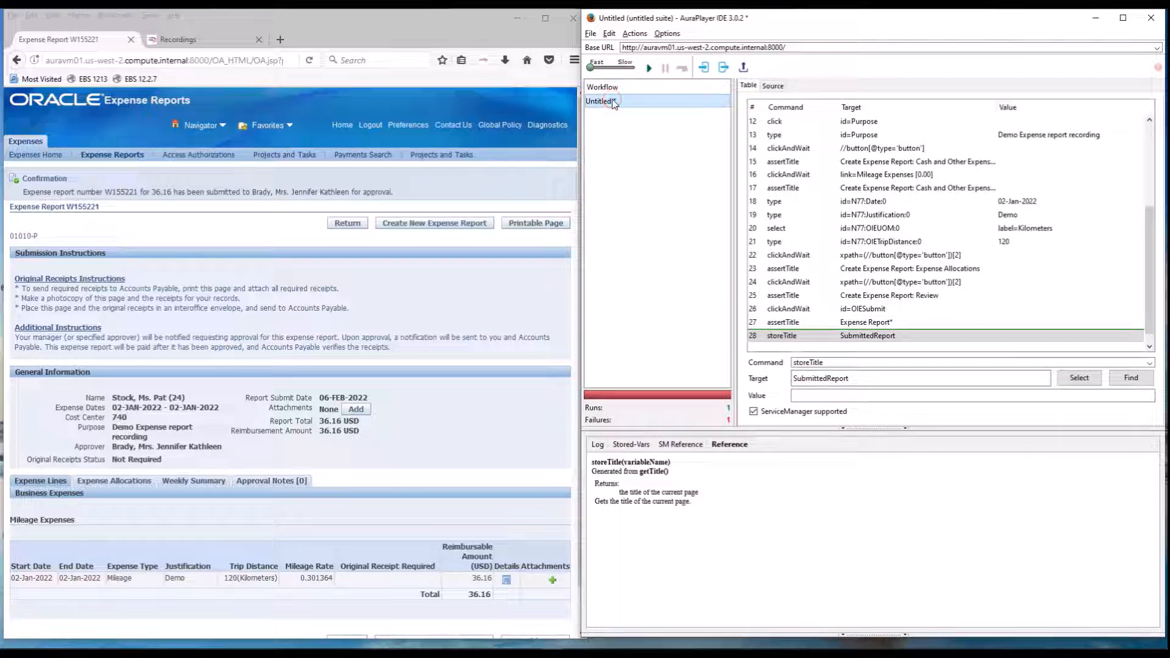
left_click(593, 34)
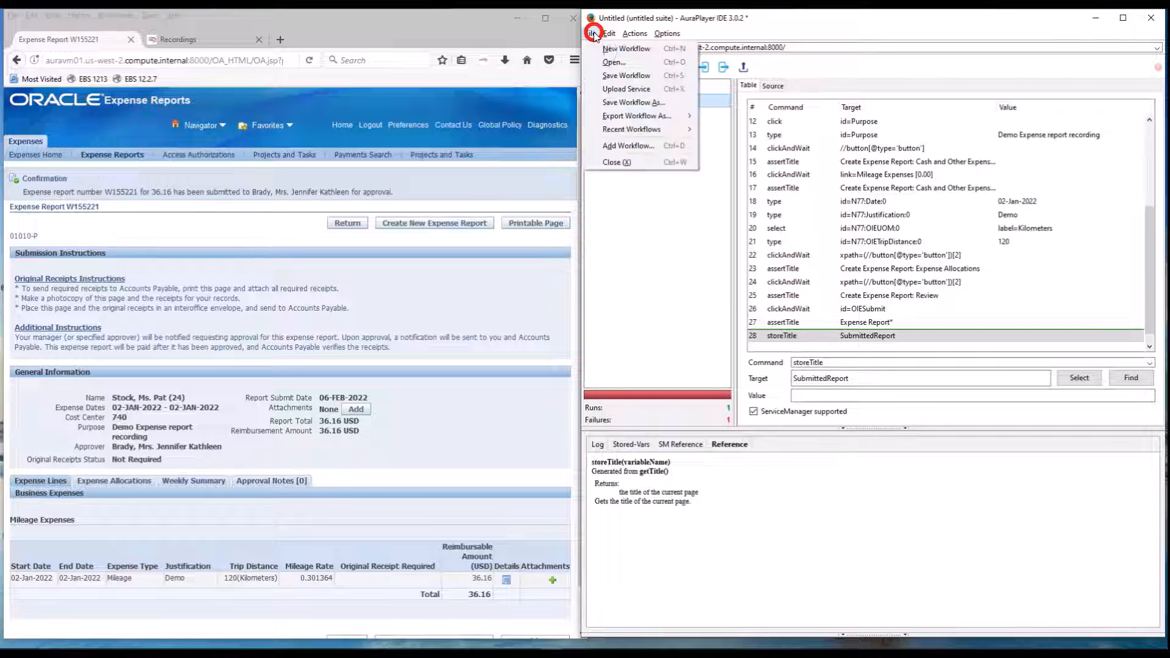
left_click(612, 75)
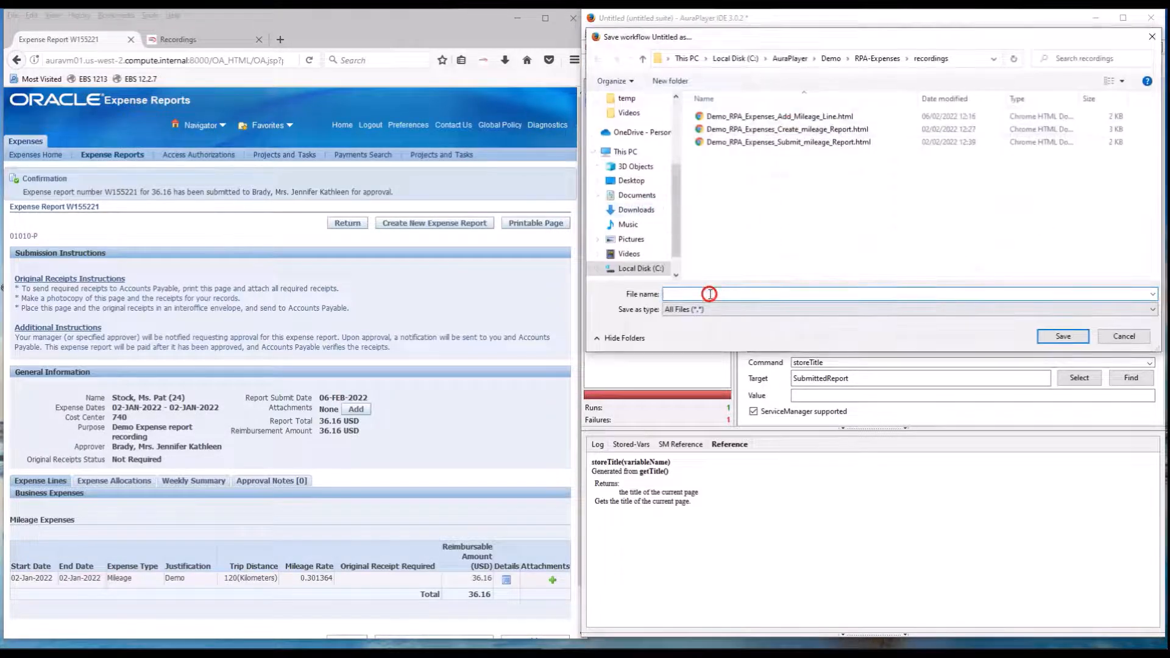
left_click(710, 294)
type("Demo_")
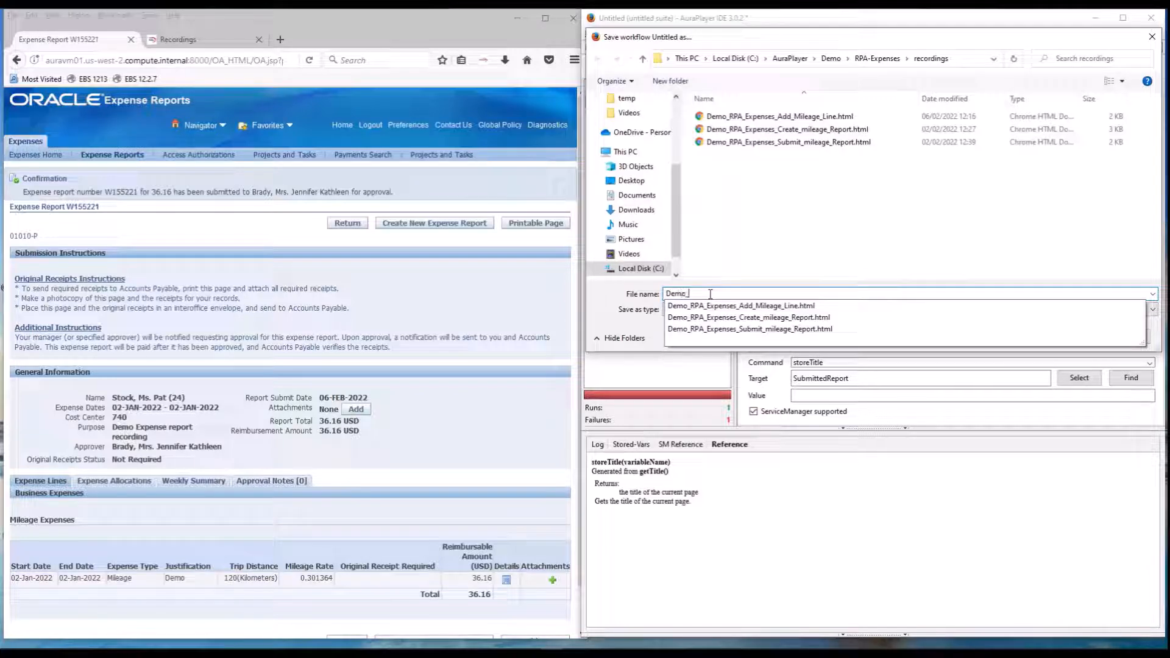
type("expense")
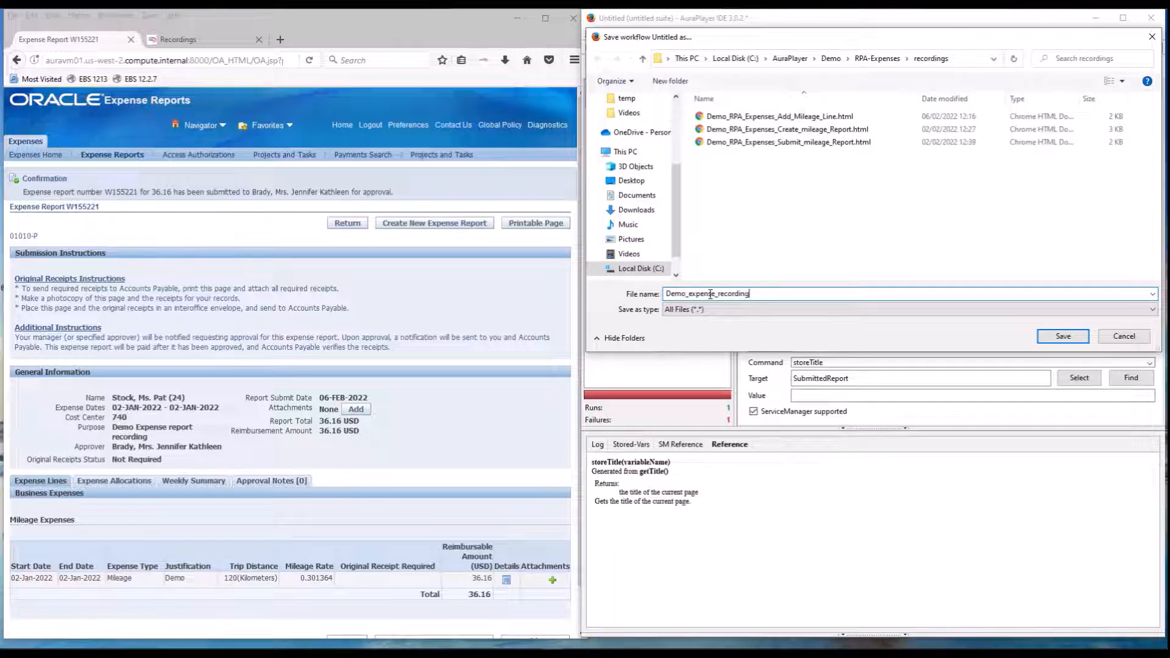
type("_recording")
key("Return")
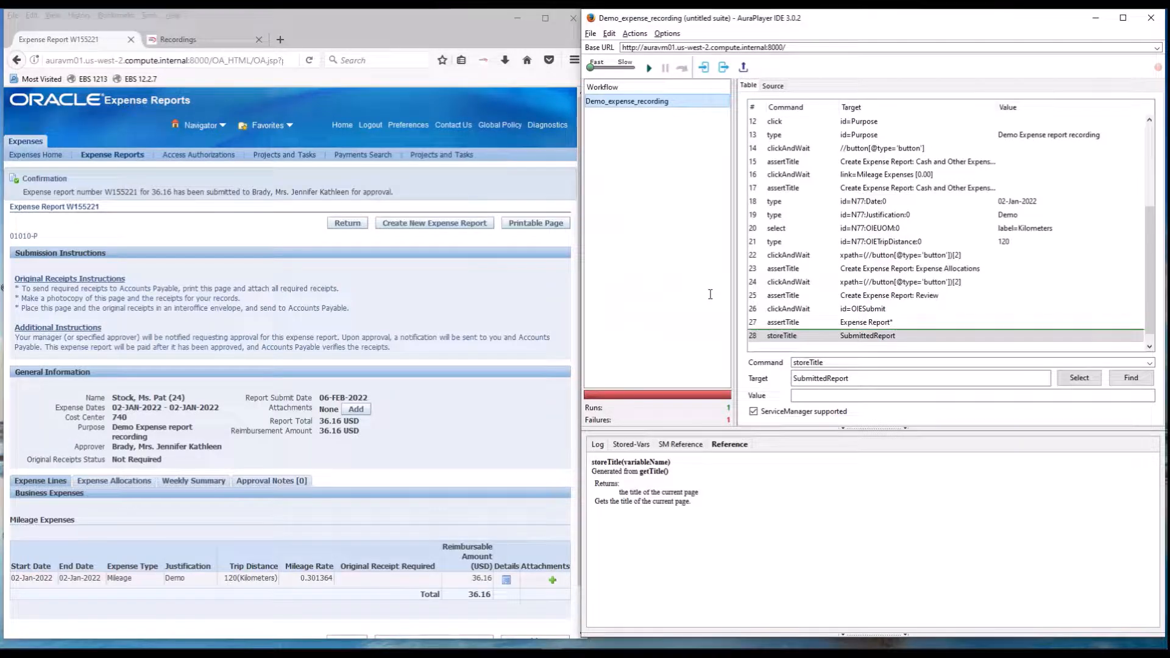
left_click(744, 67)
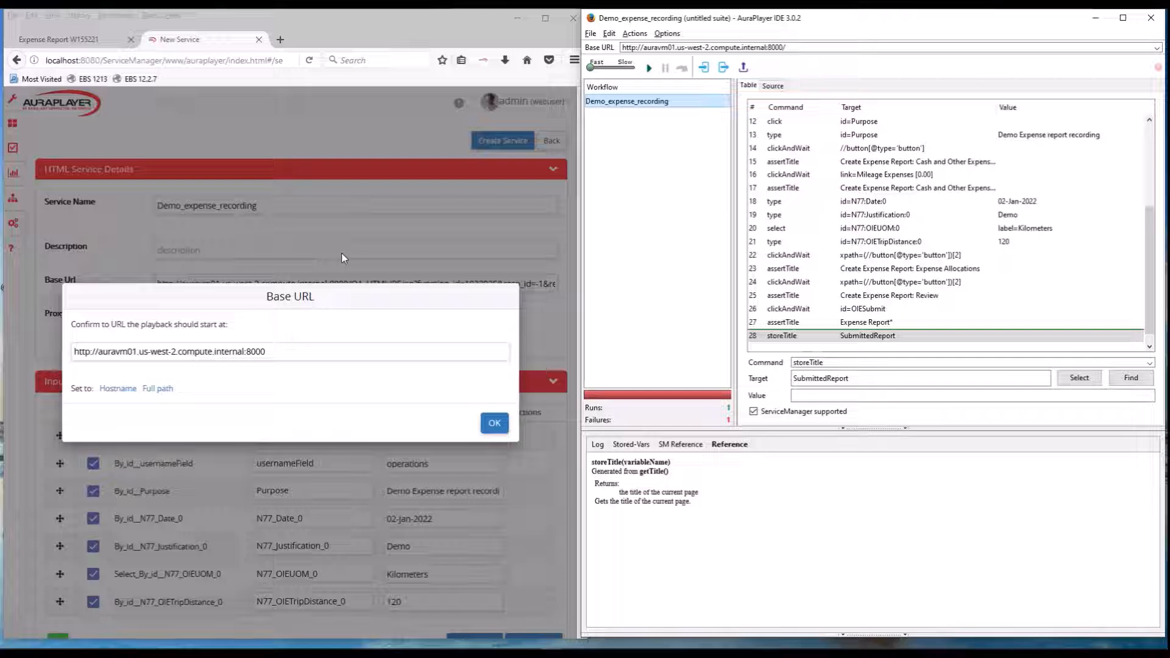
left_click(495, 425)
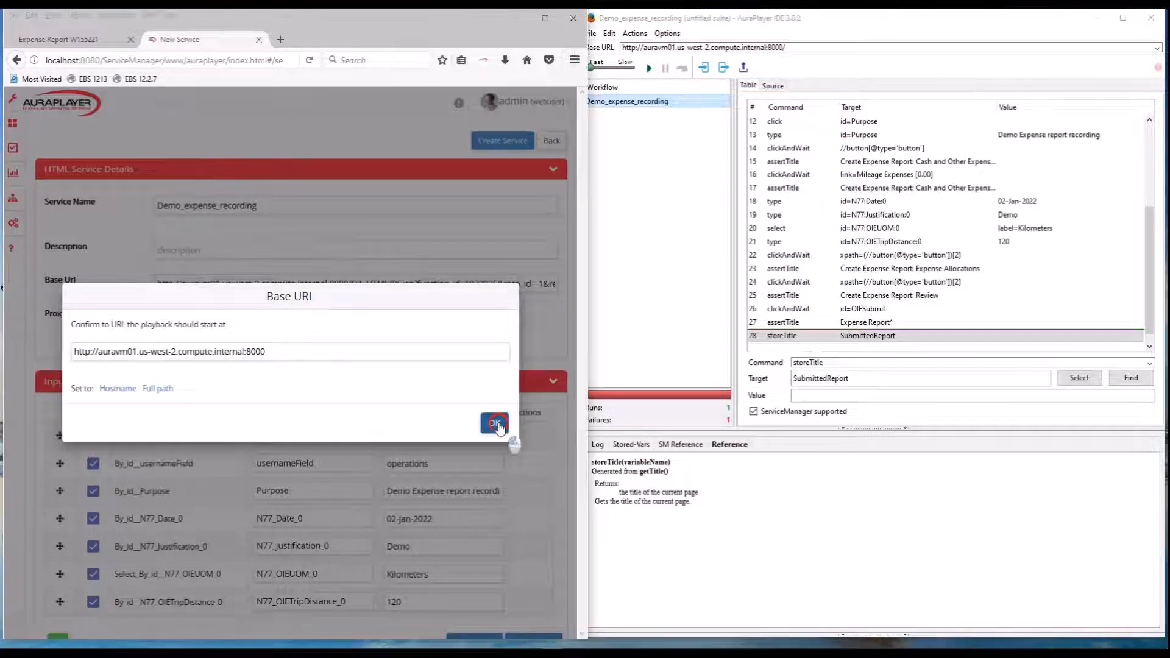
left_click(498, 427)
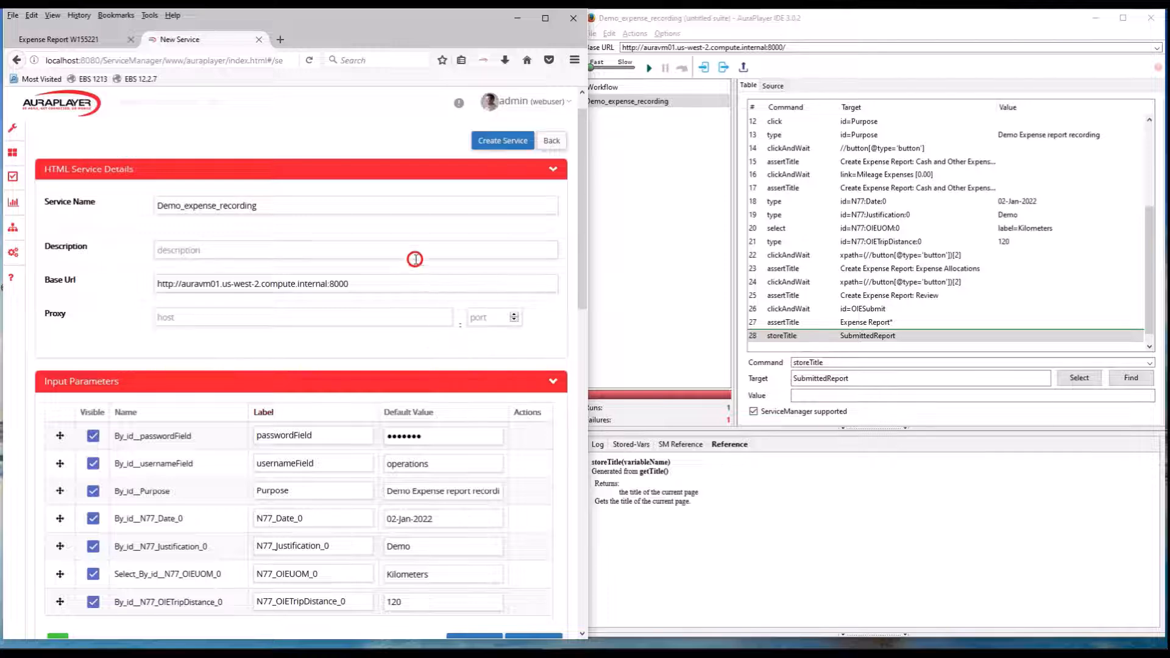
Review the new service's name, input parameters and SubmittedReport output parameter against the recorded commands.
scroll(420, 250, "down", 2)
scroll(421, 250, "up", 2)
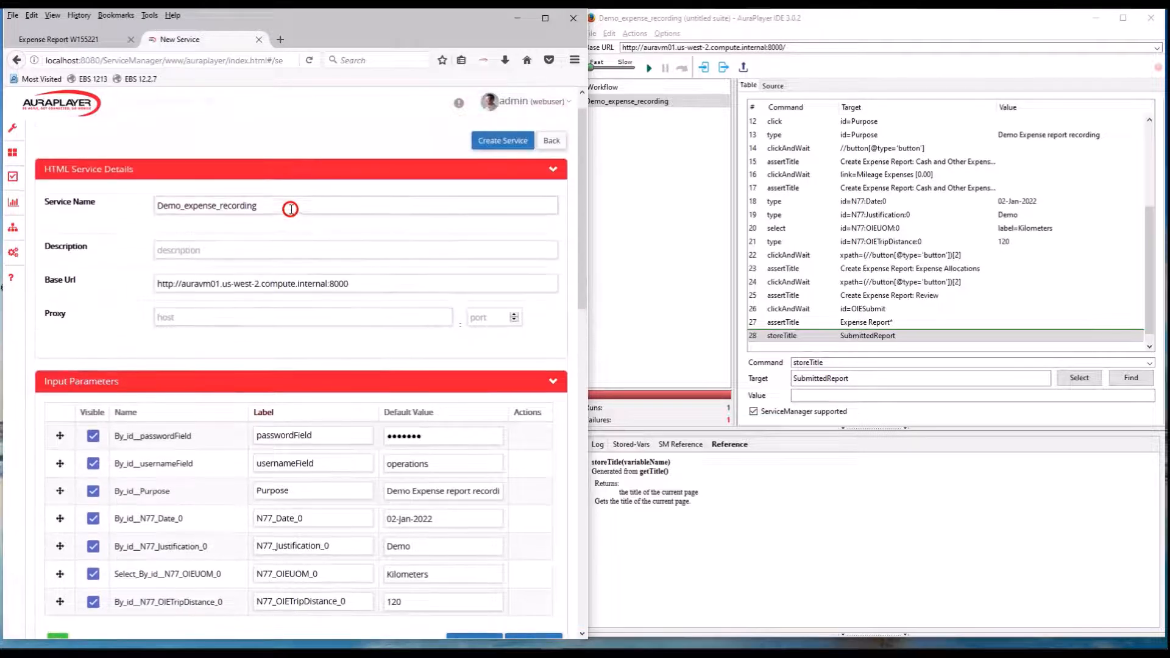
left_click_drag(291, 205, 141, 210)
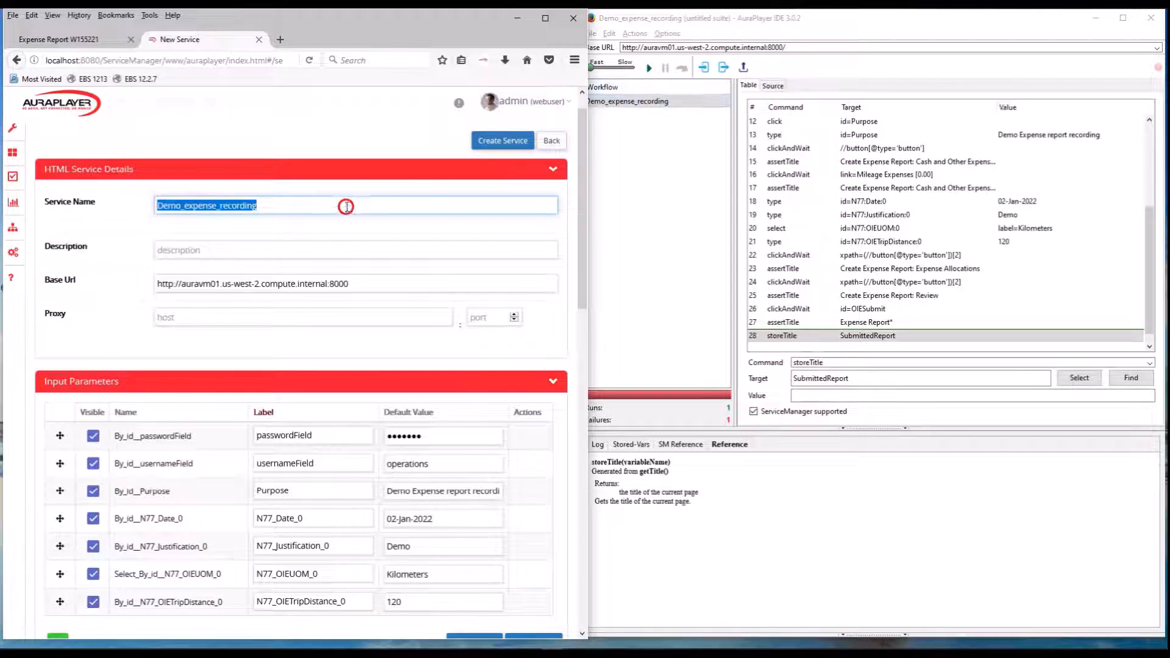
scroll(349, 231, "down", 1)
scroll(349, 231, "down", 4)
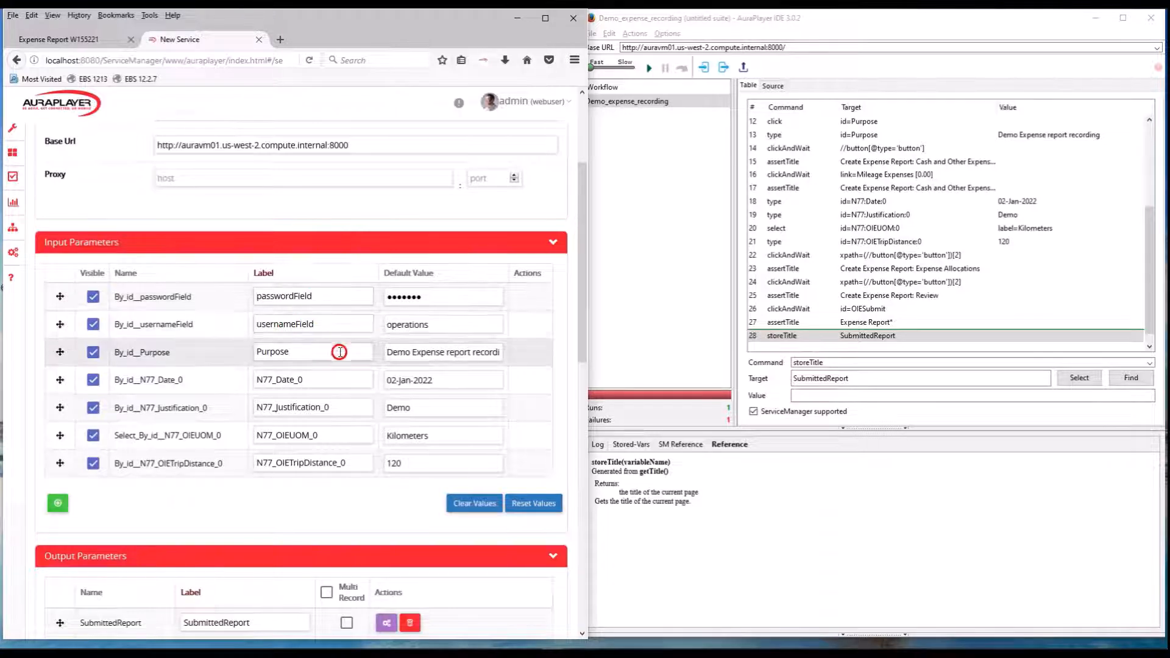
scroll(308, 359, "down", 3)
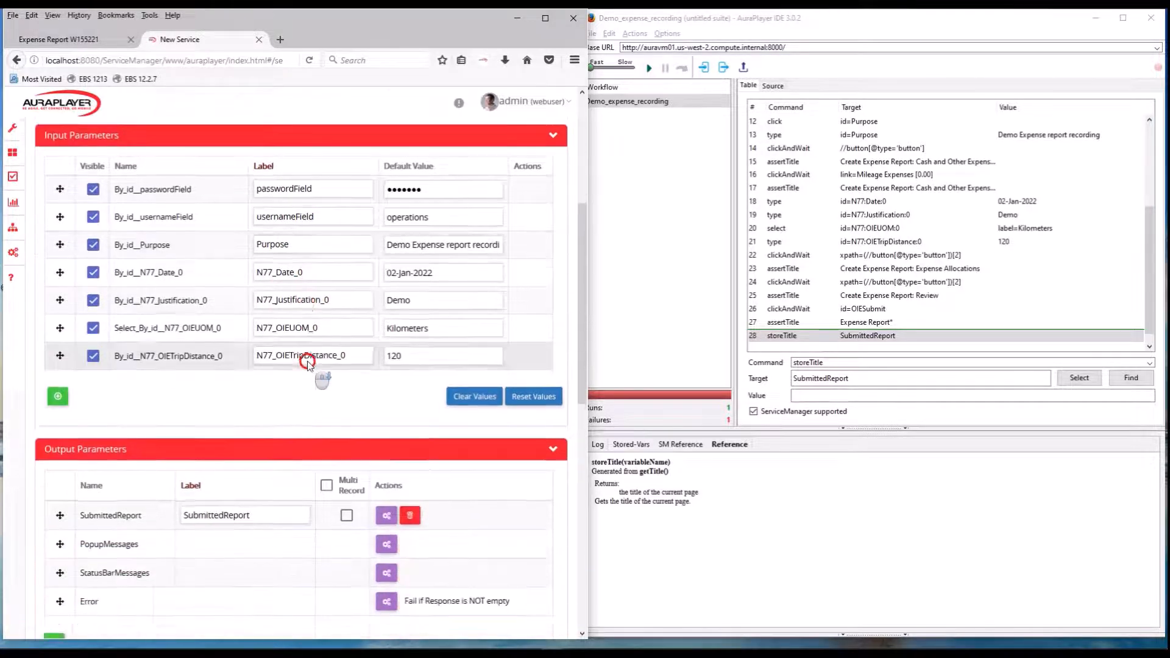
scroll(308, 363, "down", 3)
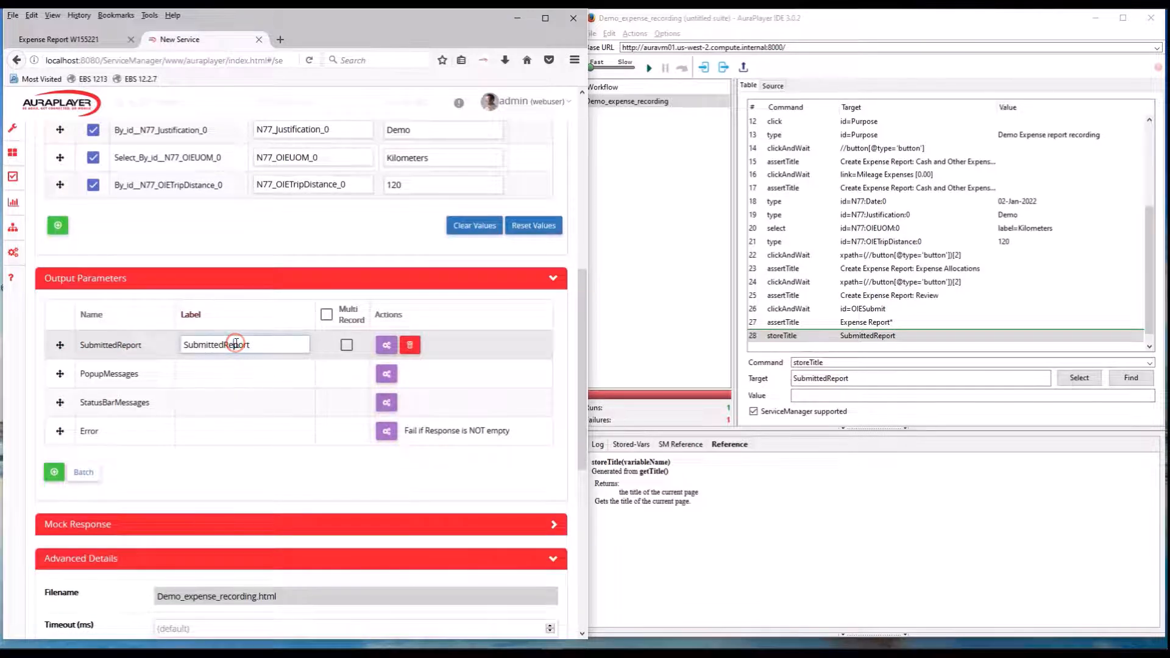
left_click(804, 337)
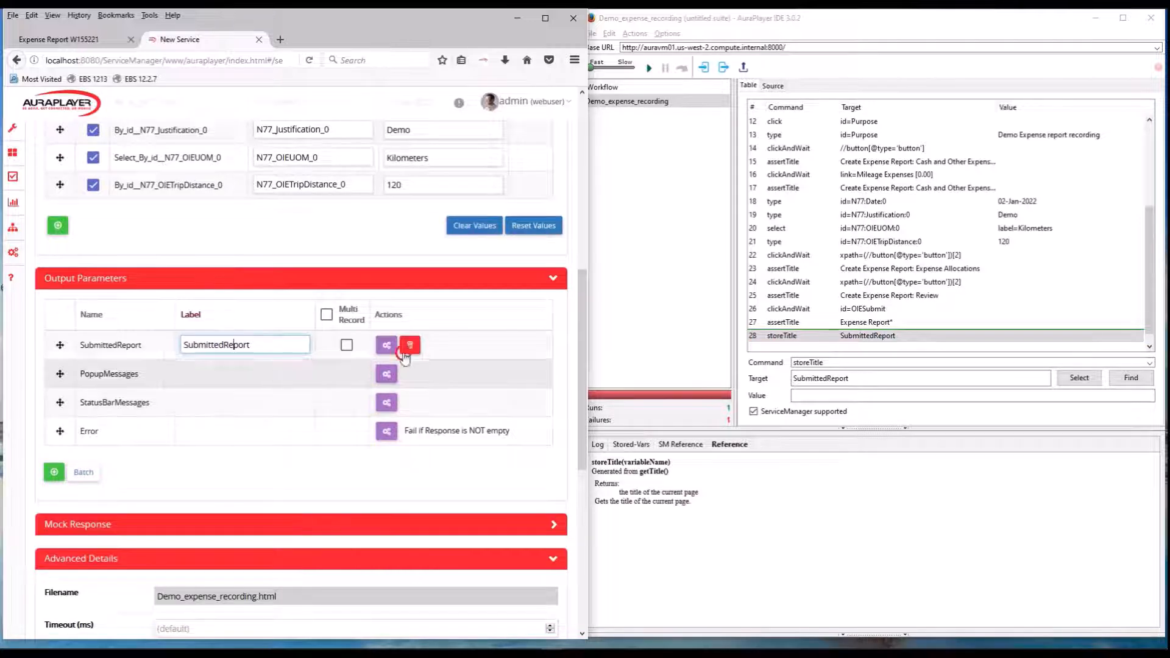
scroll(426, 363, "down", 5)
scroll(431, 360, "up", 12)
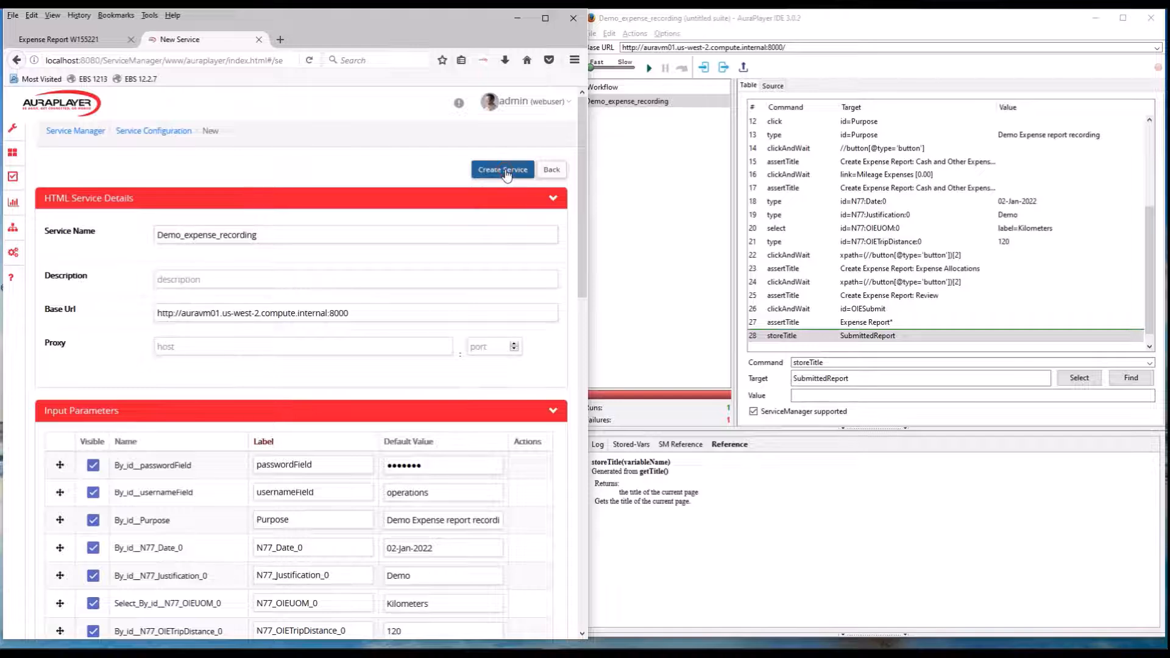
Create the Demo_expense_recording service and maximize the browser window.
left_click(503, 170)
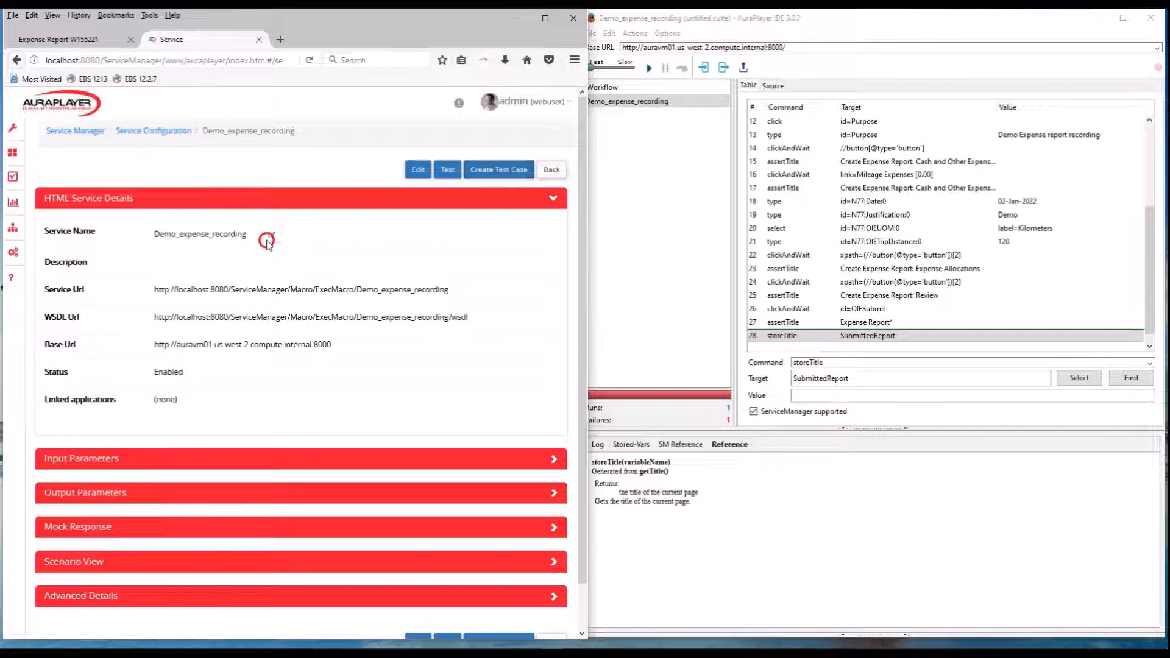
left_click(546, 18)
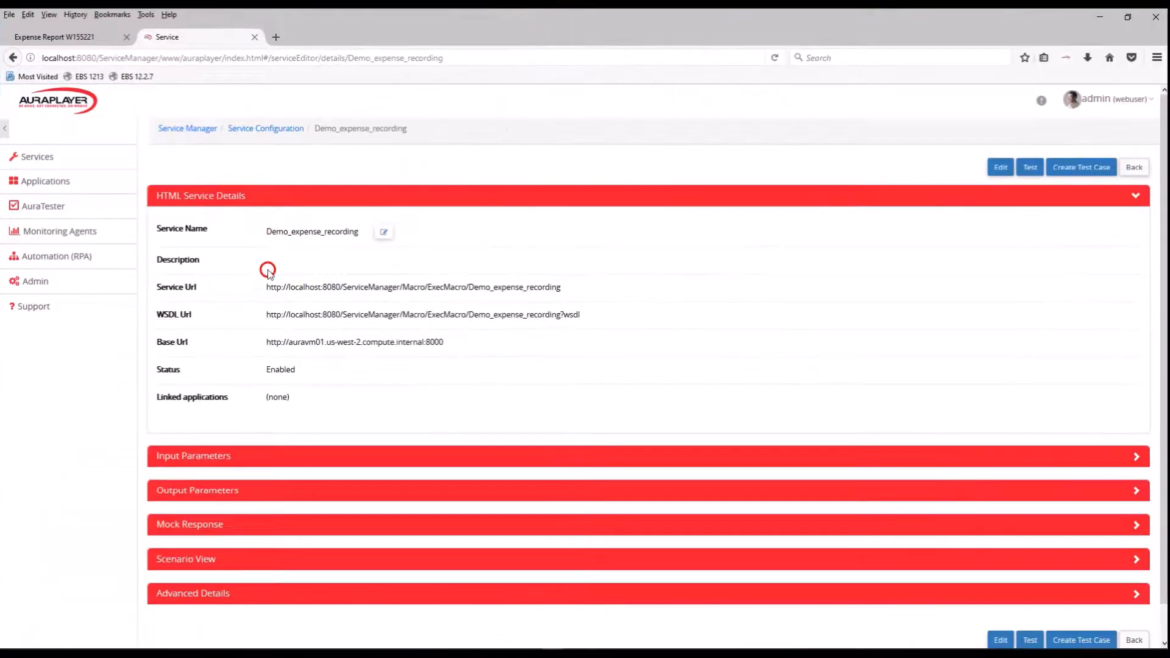
Open the Demo_expense_recording details from the services list and highlight its Service Url.
left_click(37, 159)
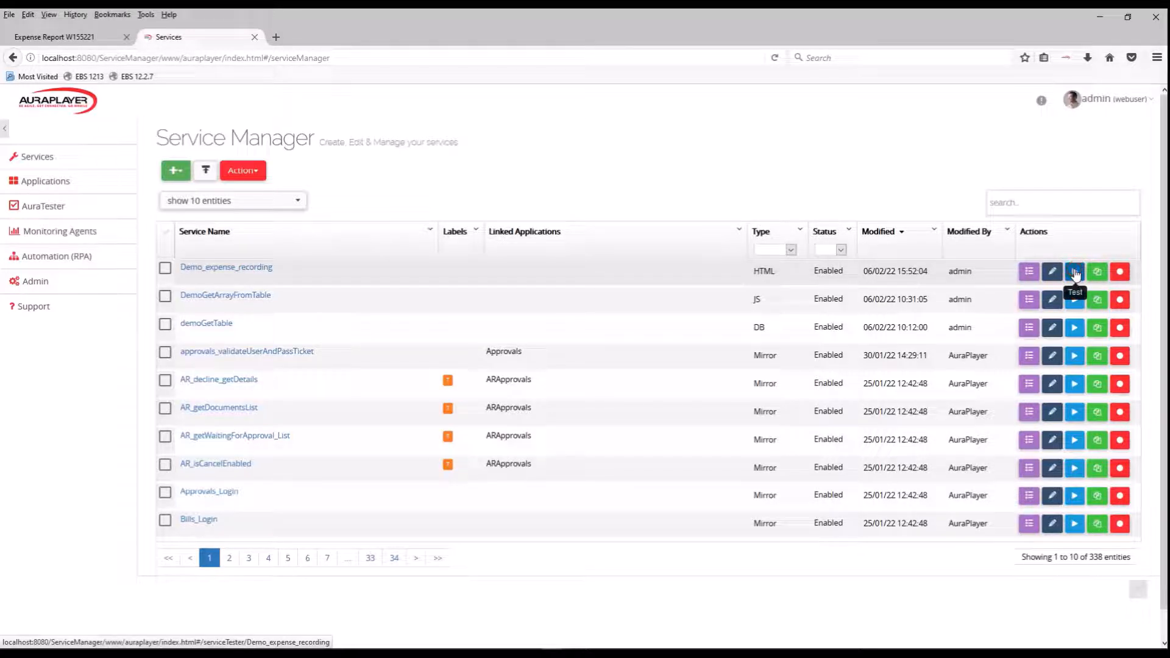
left_click(237, 268)
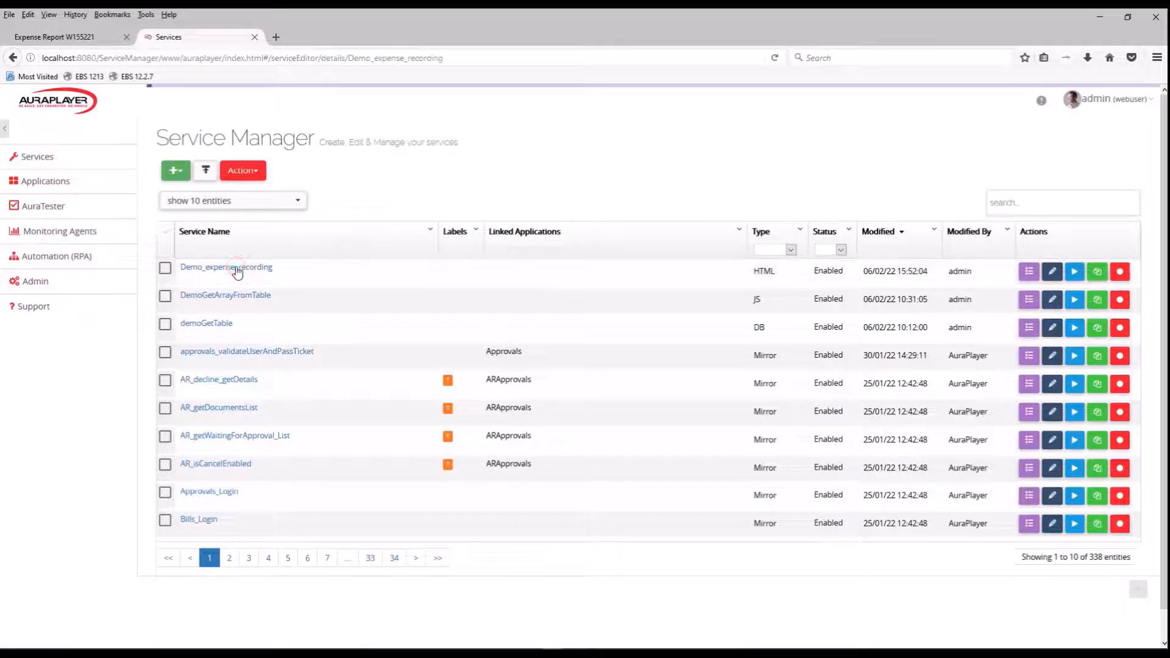
scroll(440, 229, "down", 2)
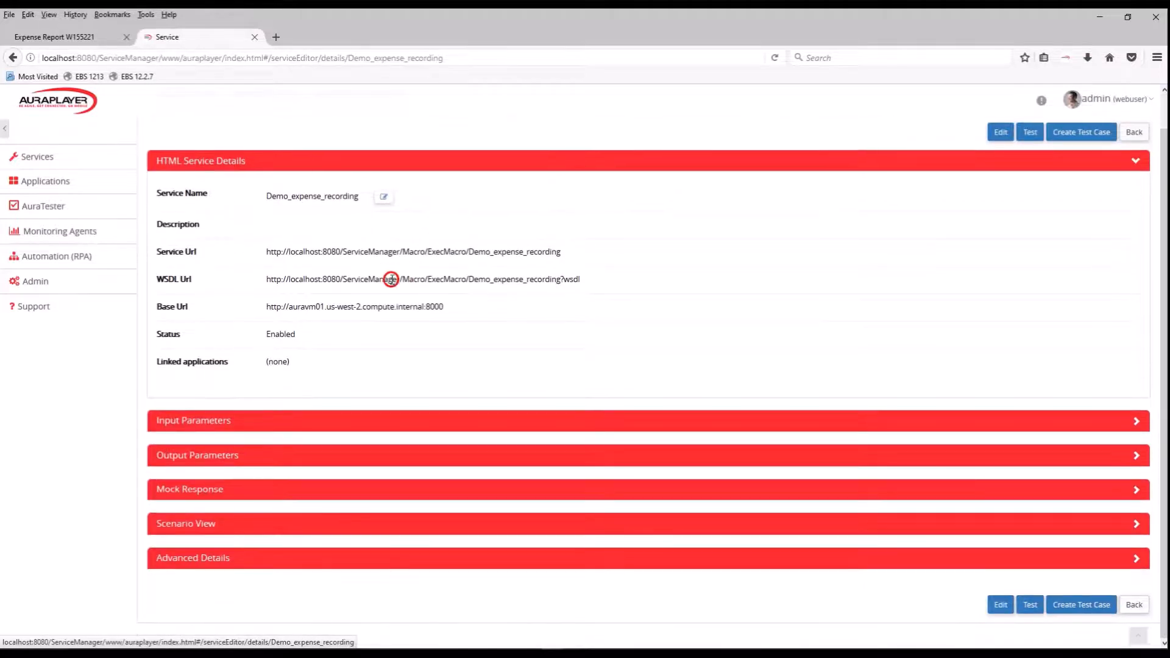
left_click_drag(267, 251, 584, 249)
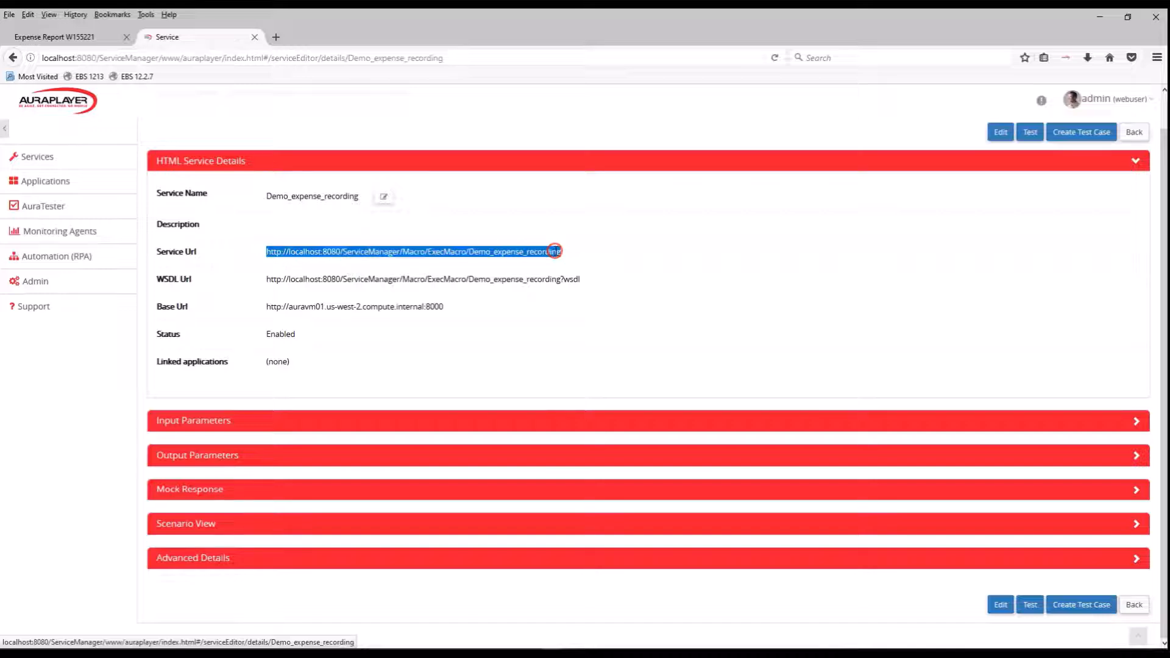
Review the Demo_expense_recording service's input parameters with their default values and its output parameters.
left_click(368, 421)
scroll(426, 384, "down", 3)
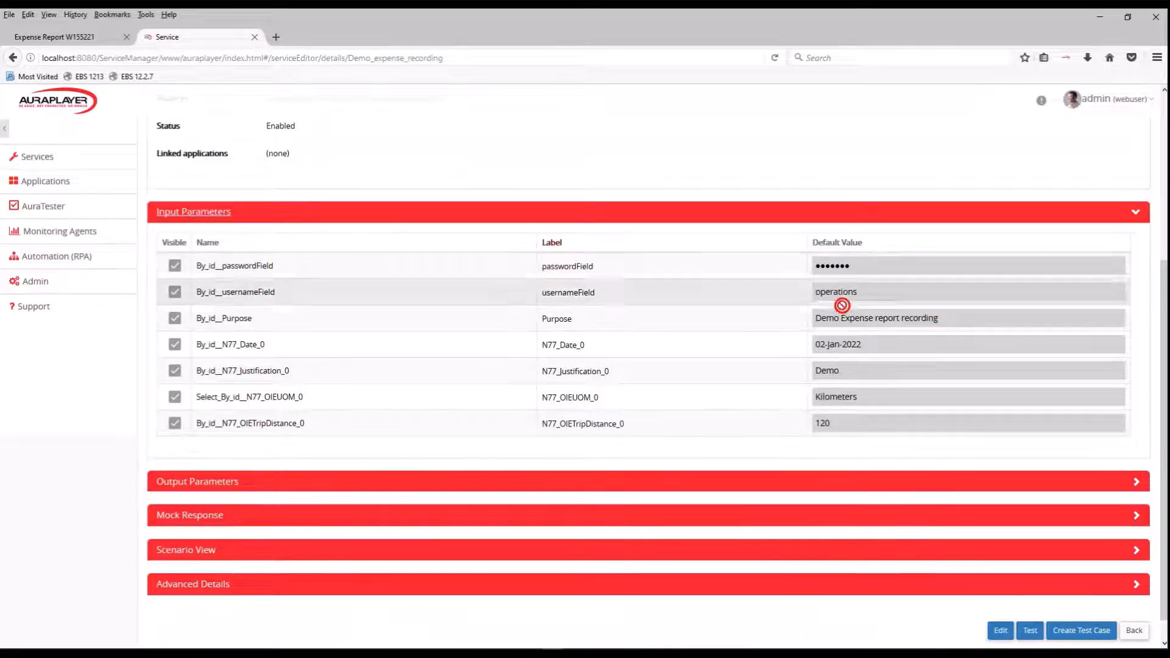
left_click(333, 482)
scroll(686, 393, "down", 5)
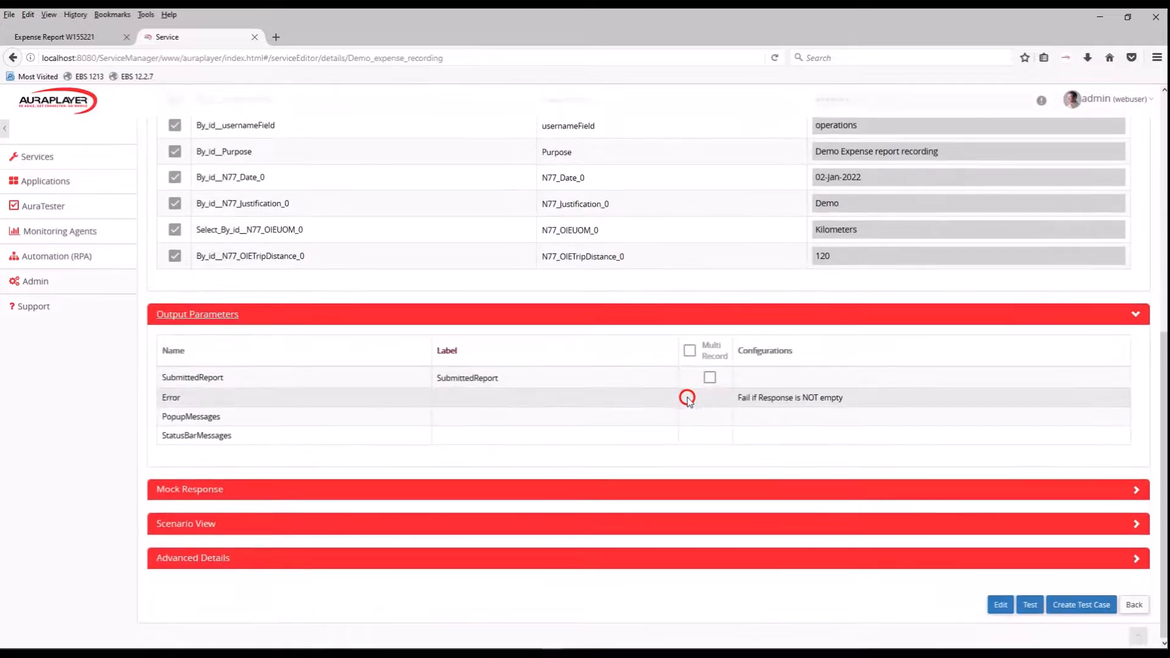
scroll(690, 401, "up", 7)
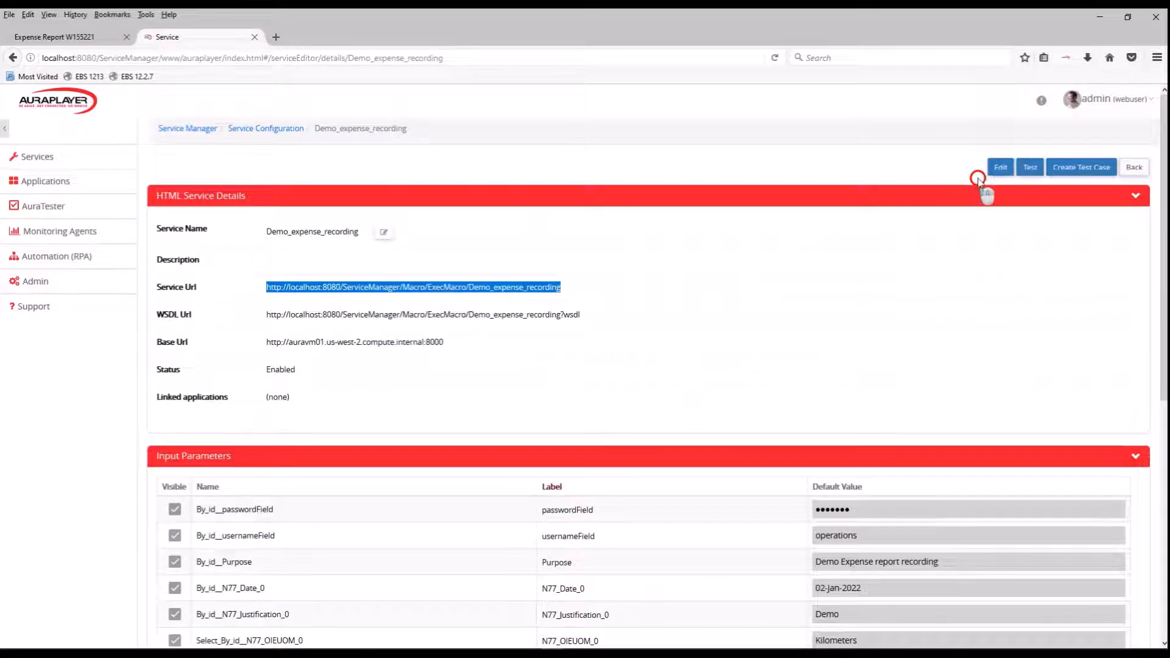
Test the service with Purpose "Demo Expense report recording1" and trip distance 140, and highlight the submitted report number in the response.
left_click(1030, 168)
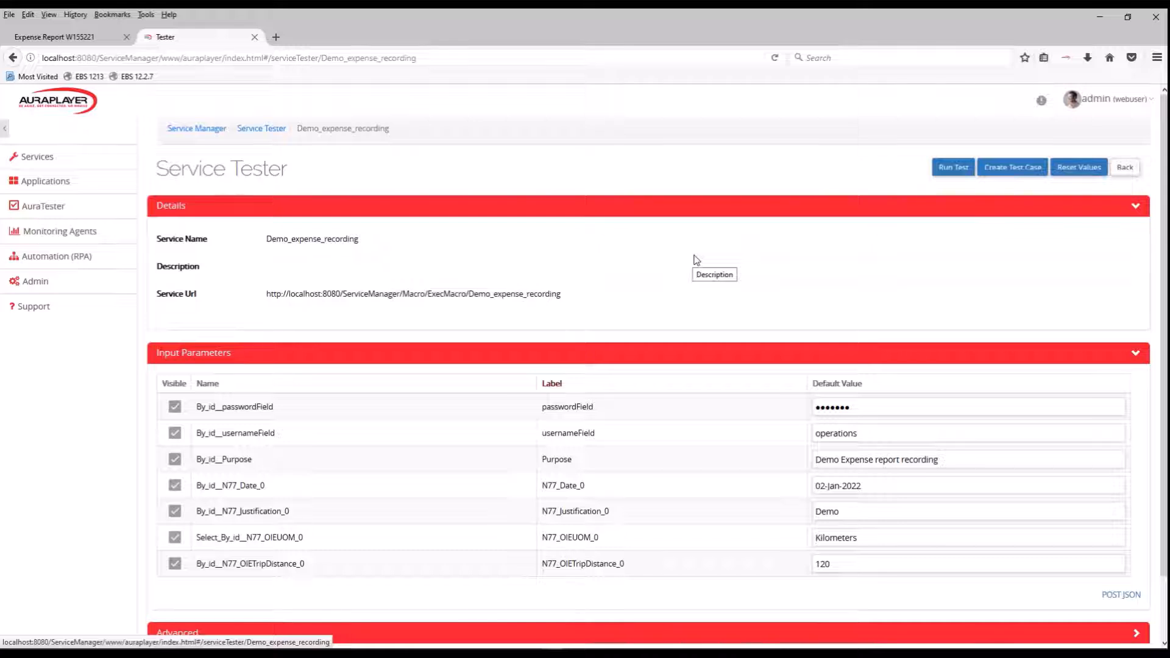
scroll(684, 251, "down", 2)
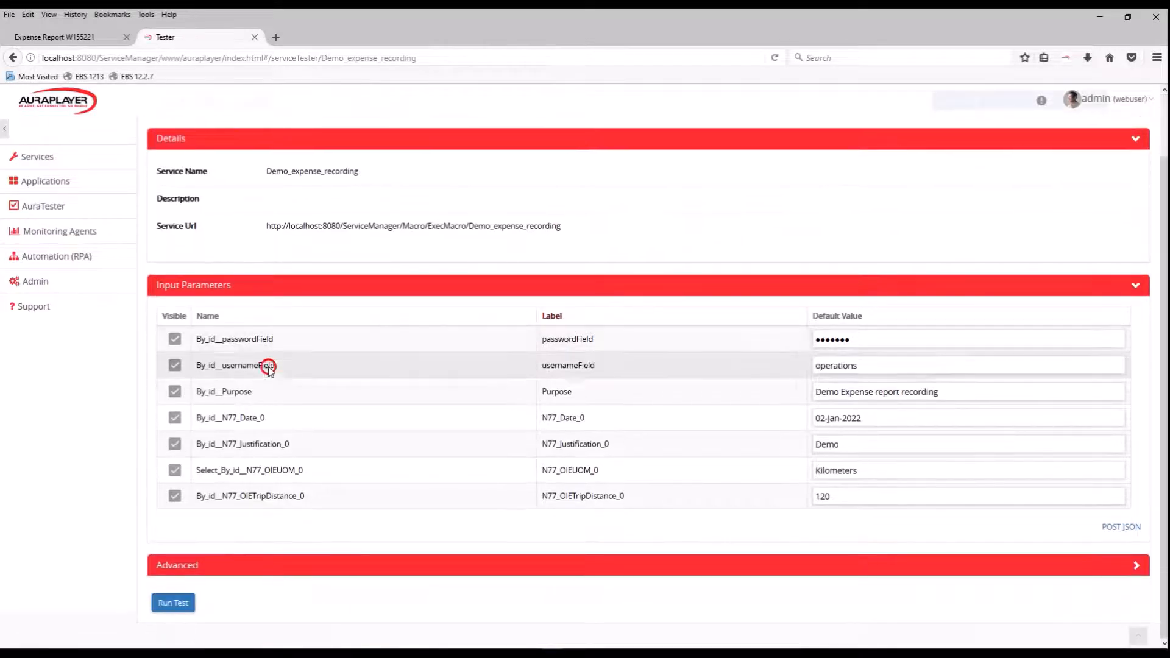
left_click(954, 391)
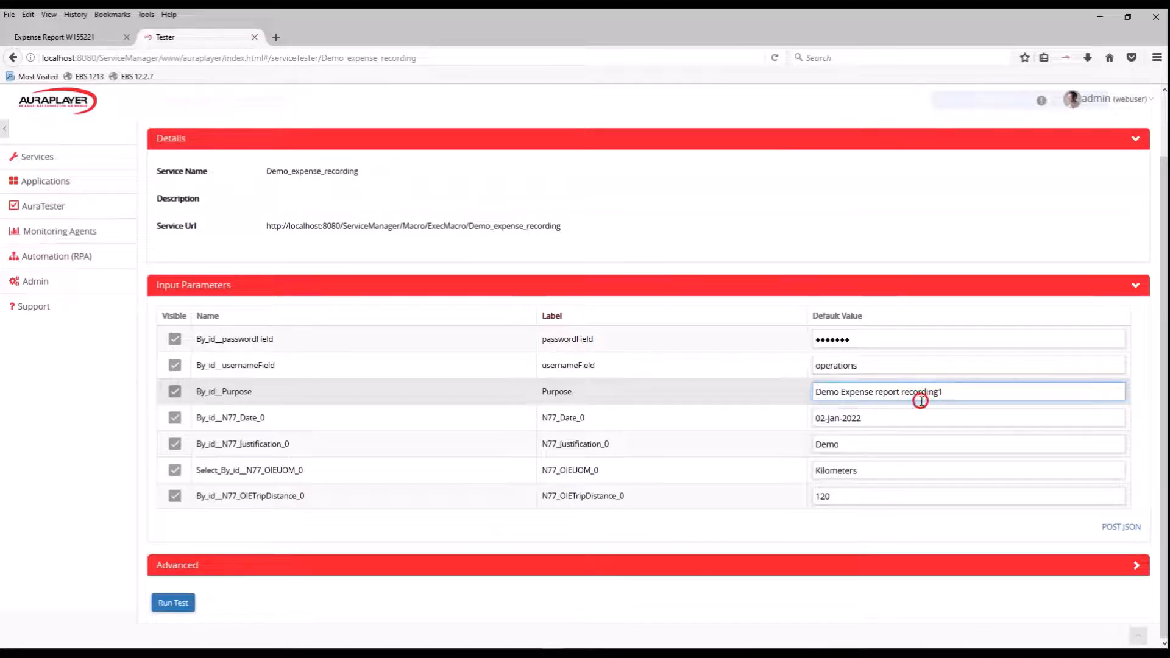
double_click(829, 498)
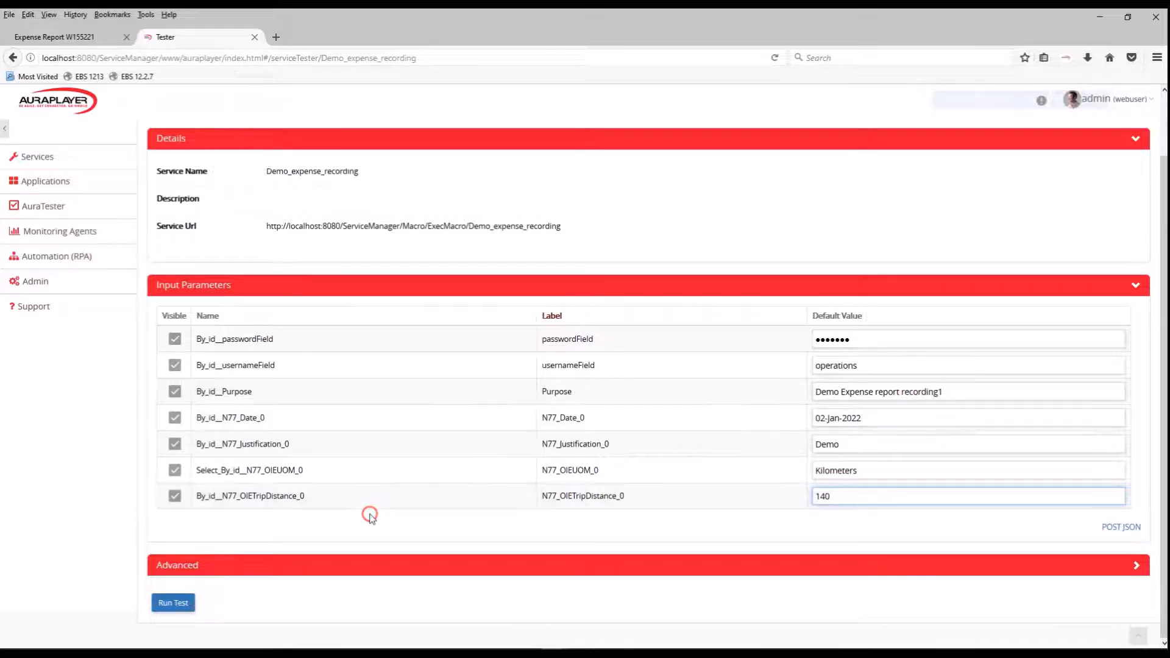
left_click(180, 605)
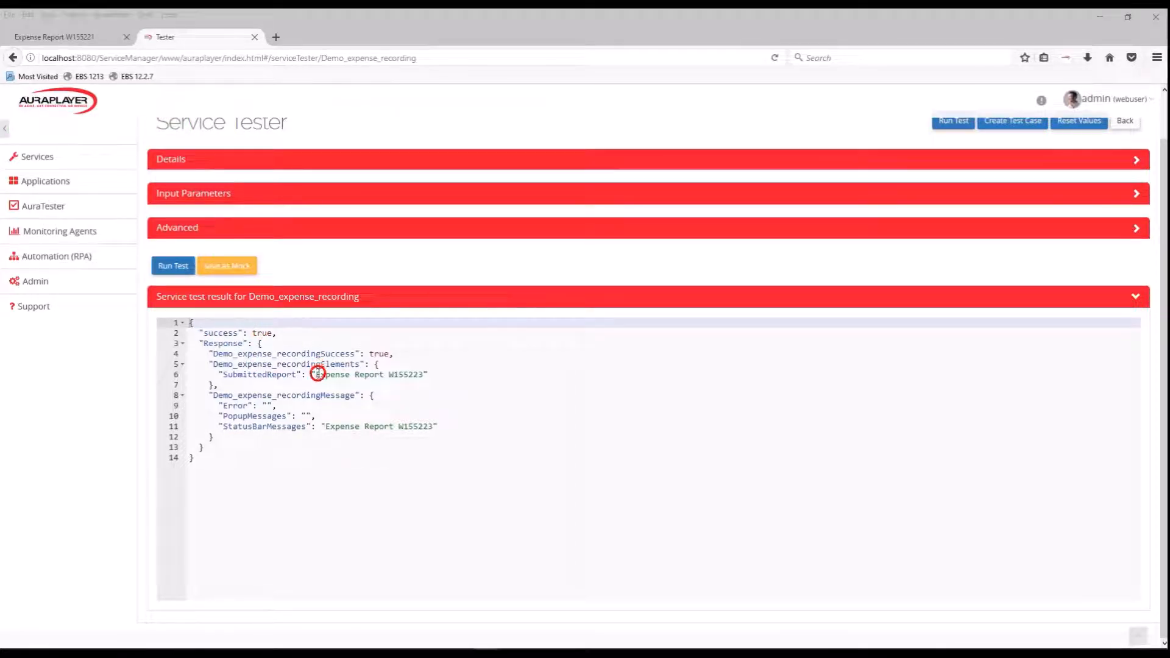
left_click_drag(315, 374, 426, 376)
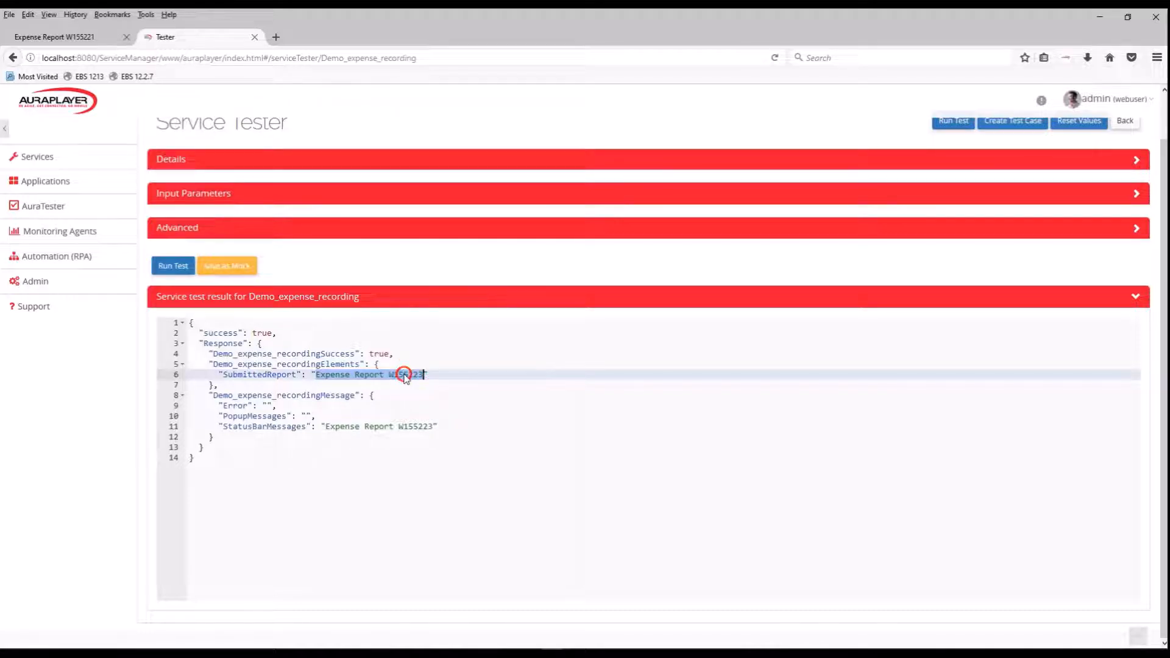
double_click(407, 375)
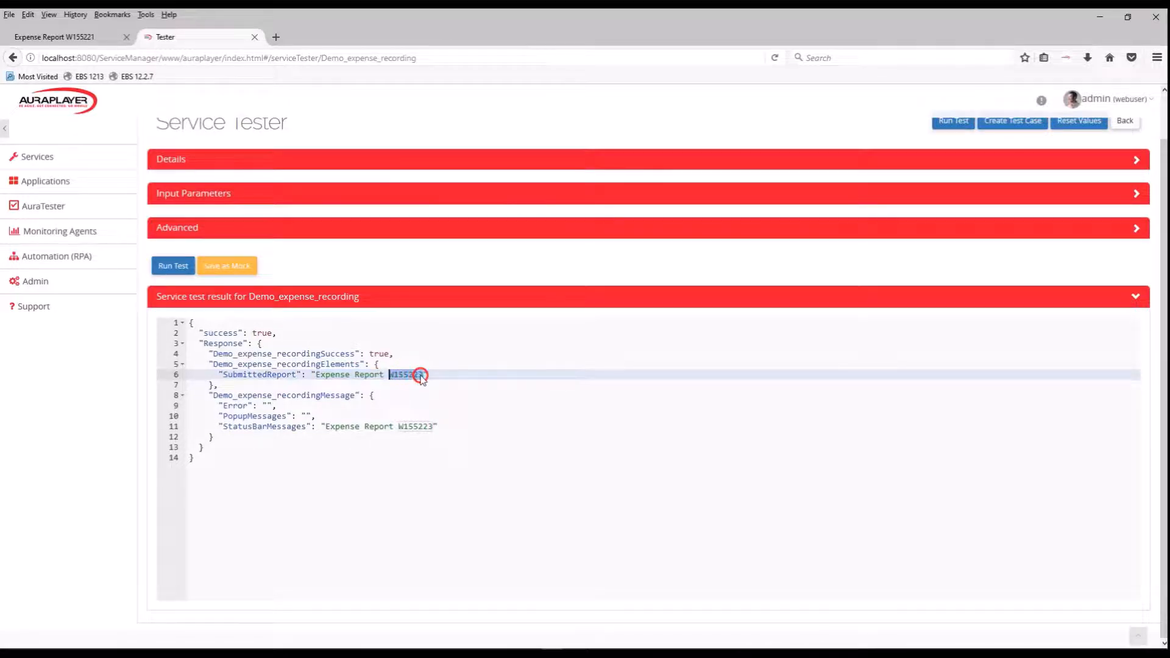
Switch to the Oracle expense report page, return to Expenses Home and open the expense report submitted by the service test.
left_click_drag(421, 377, 544, 29)
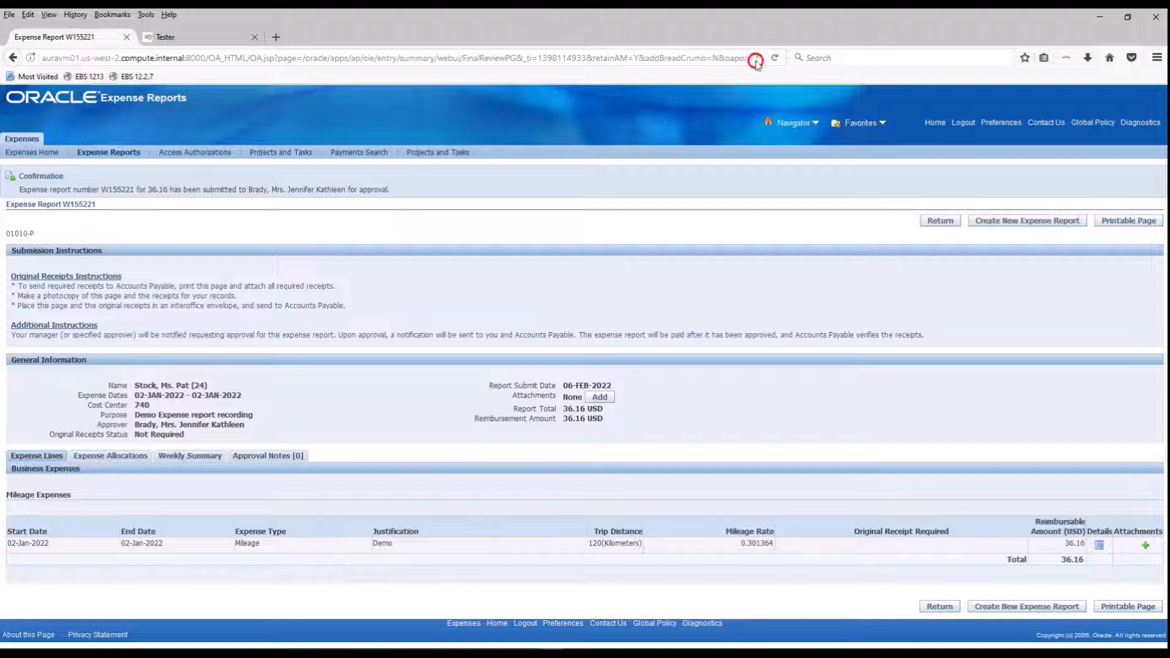
left_click(774, 57)
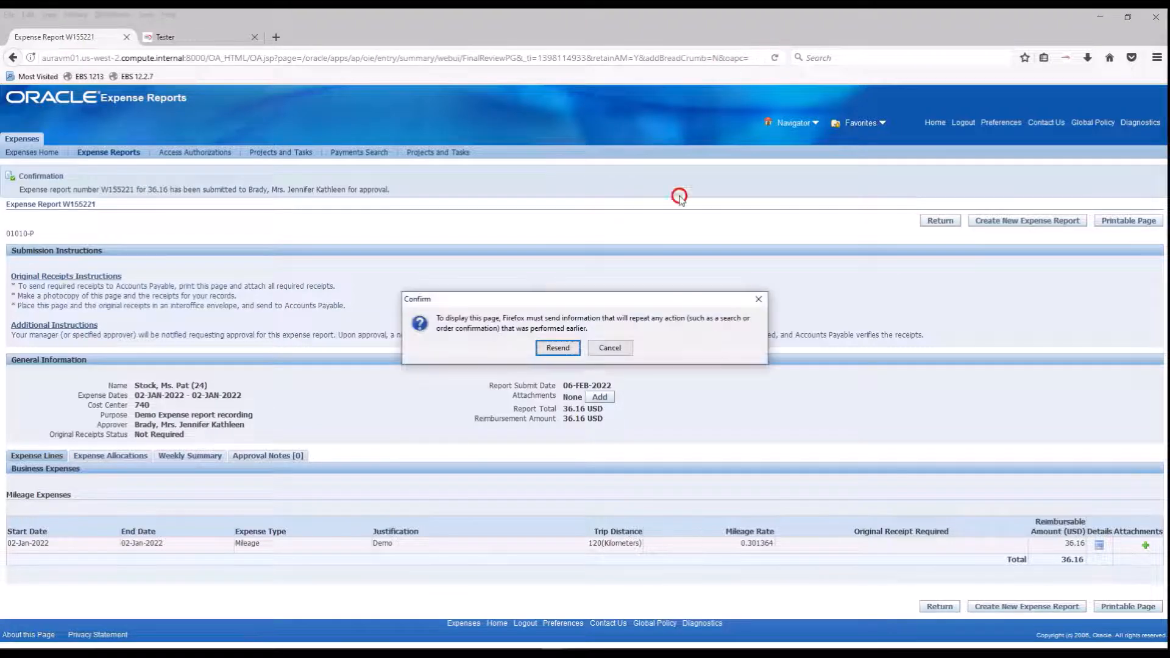
left_click(610, 347)
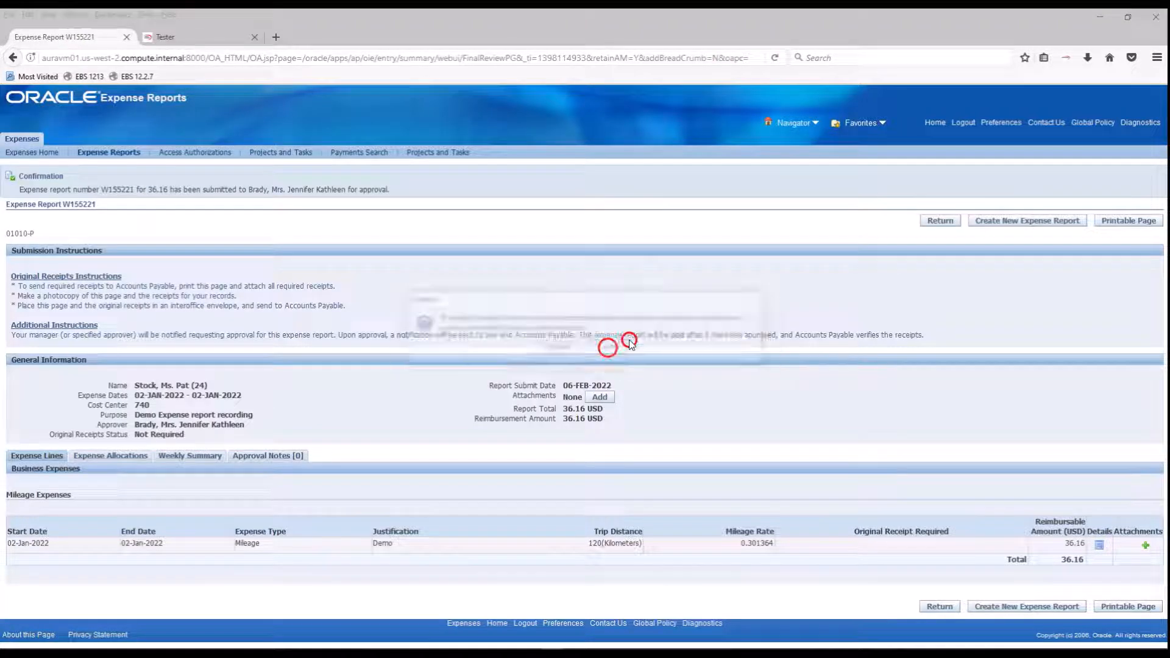
left_click(931, 220)
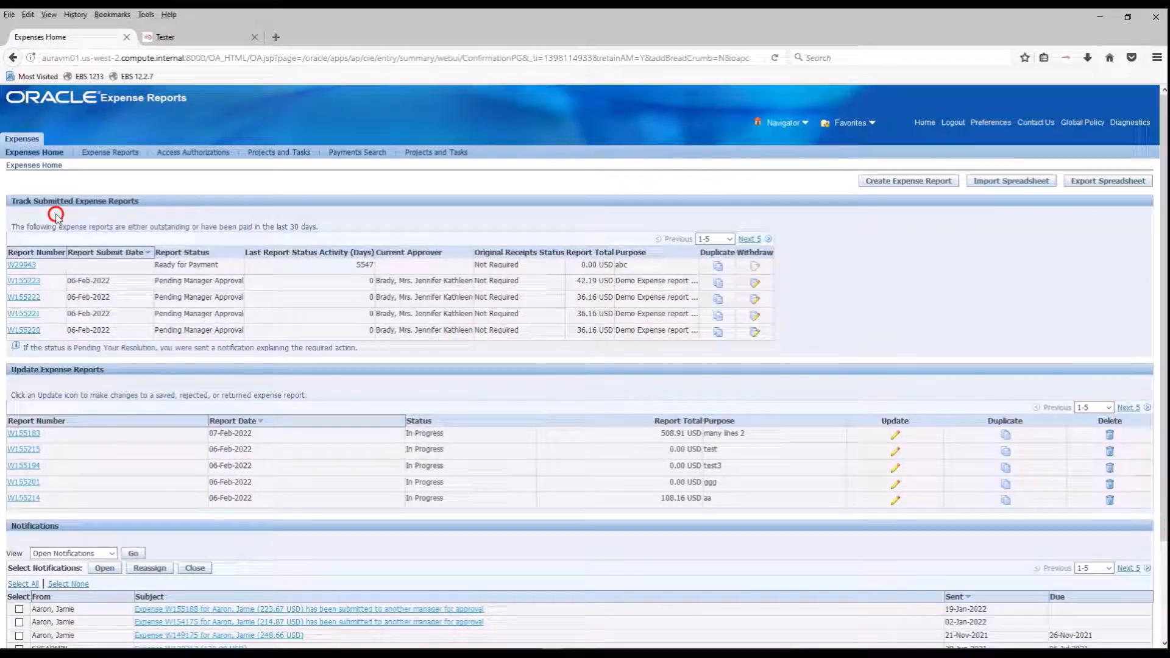
left_click(29, 283)
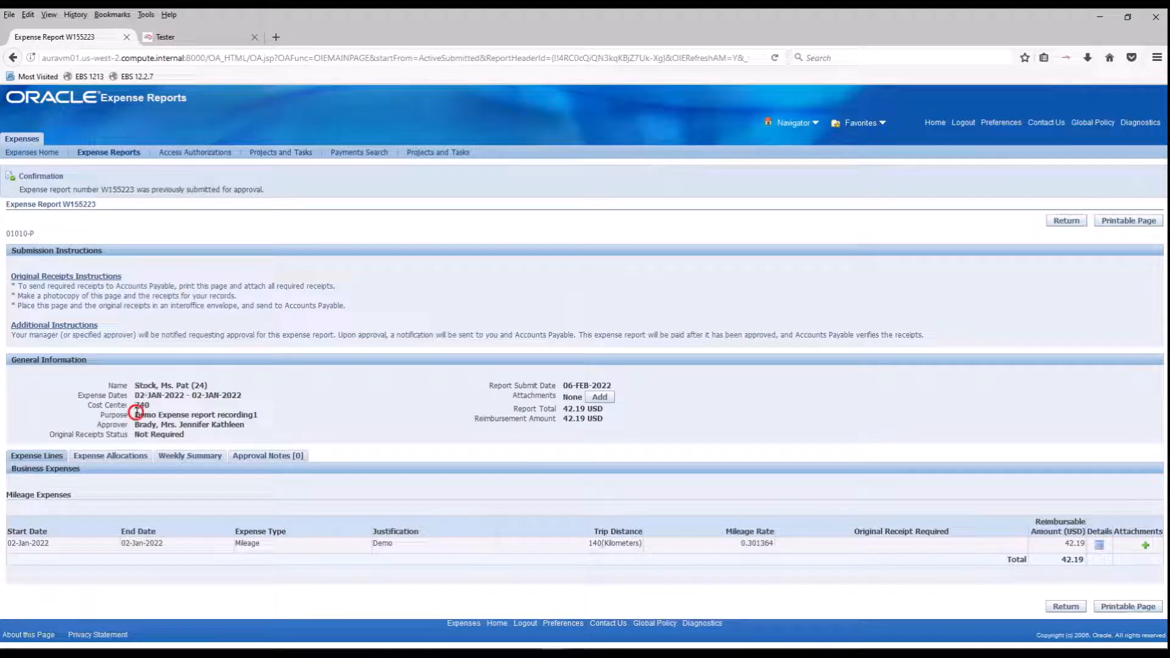
Check the report's Purpose and the mileage line's Daily Distance, and return to the service tester.
left_click_drag(135, 414, 261, 413)
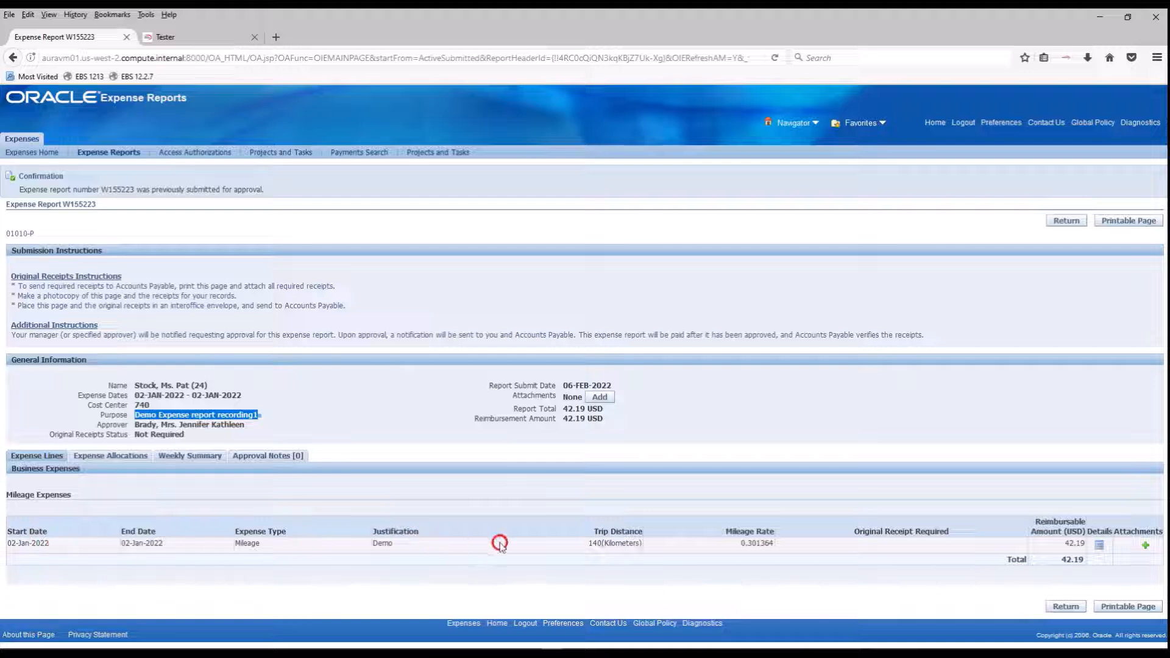
left_click(1099, 548)
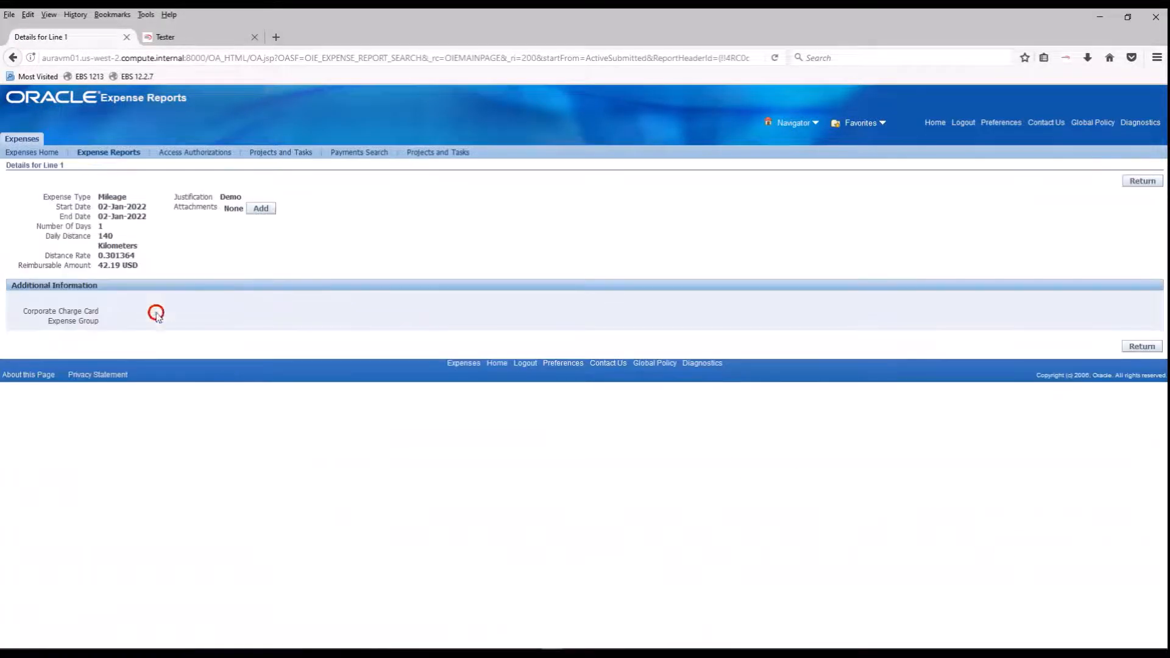
left_click_drag(98, 237, 117, 237)
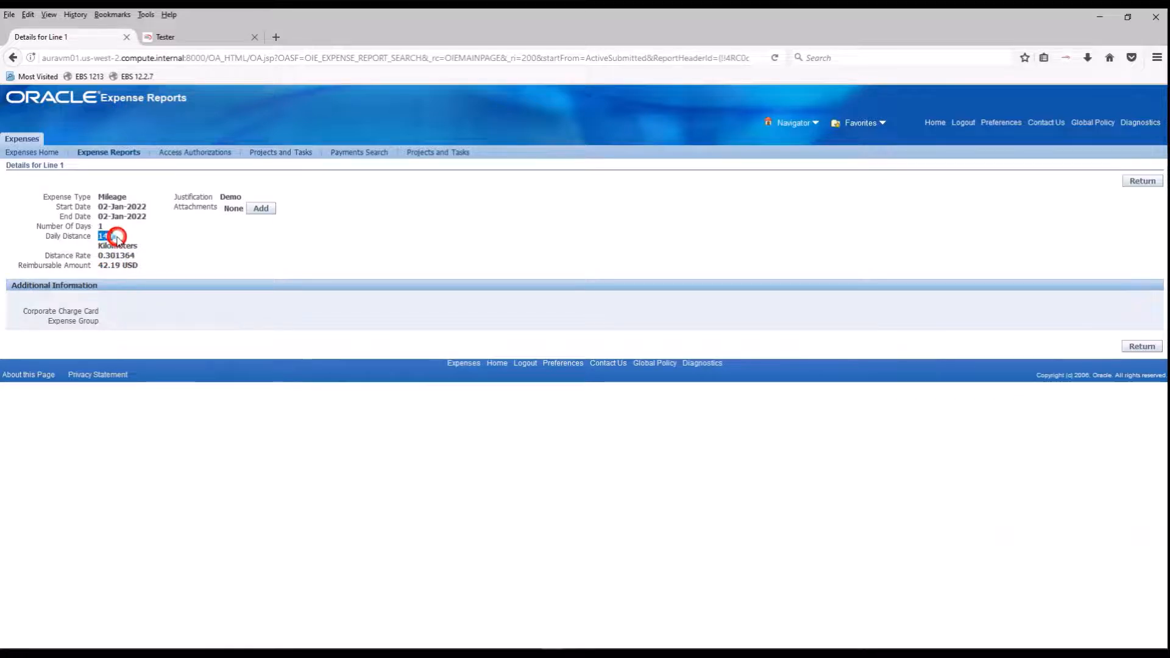
left_click(1142, 181)
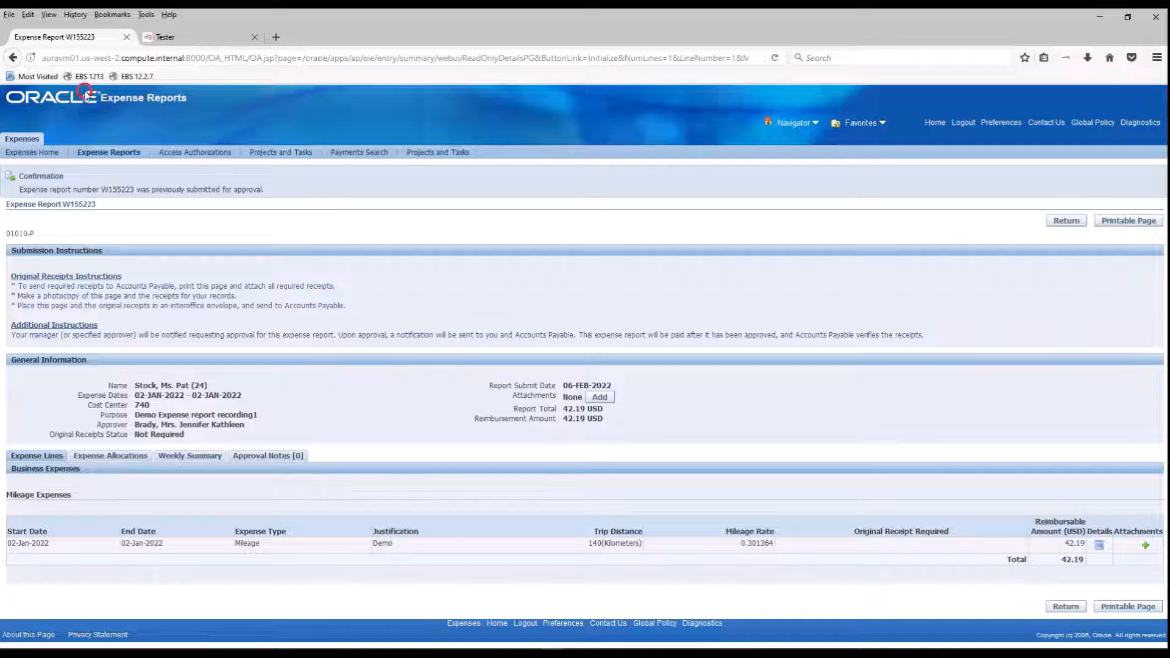
left_click(189, 35)
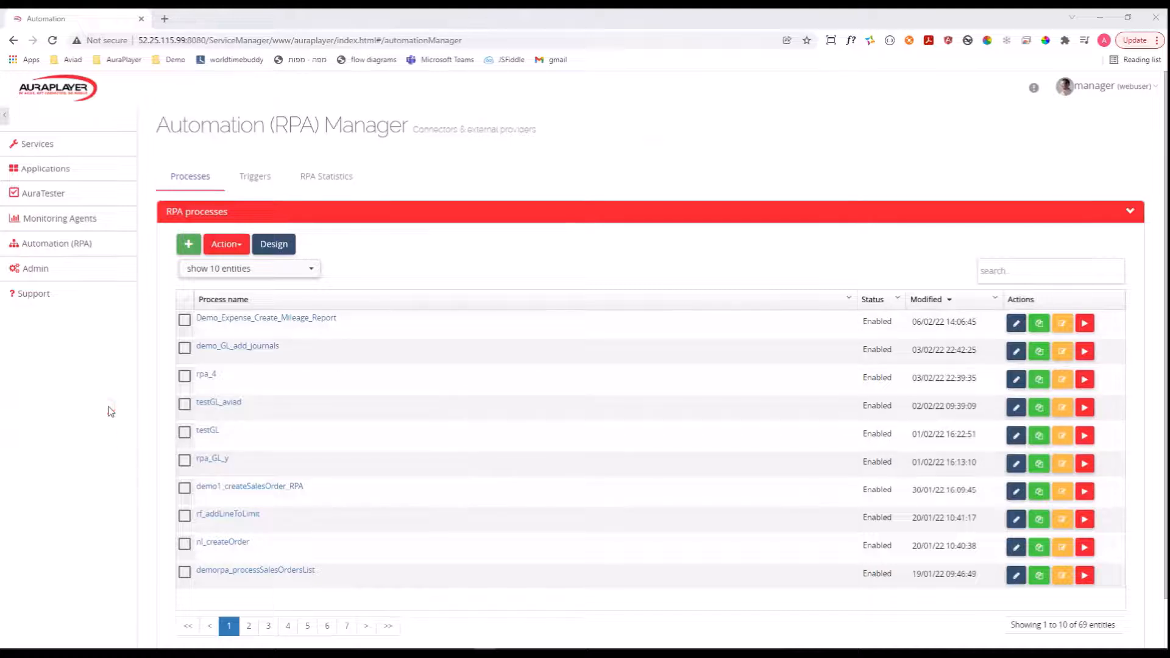
Create a new process in the Automation (RPA) Manager and name it demo_add_expense_report.
left_click(53, 244)
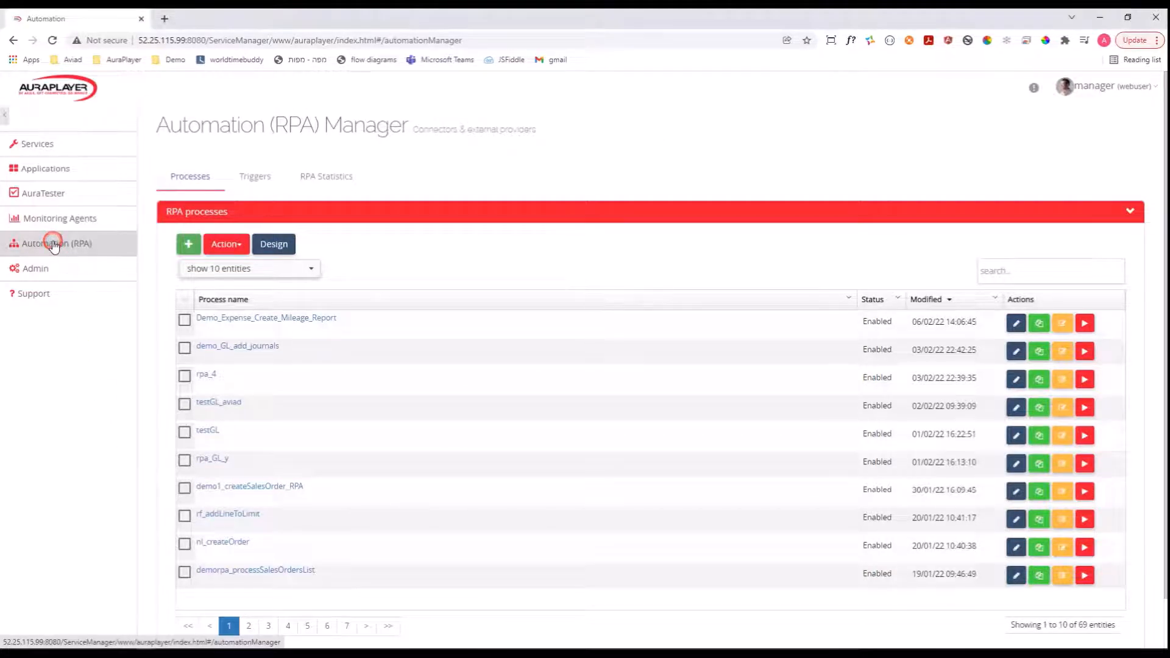
left_click(180, 178)
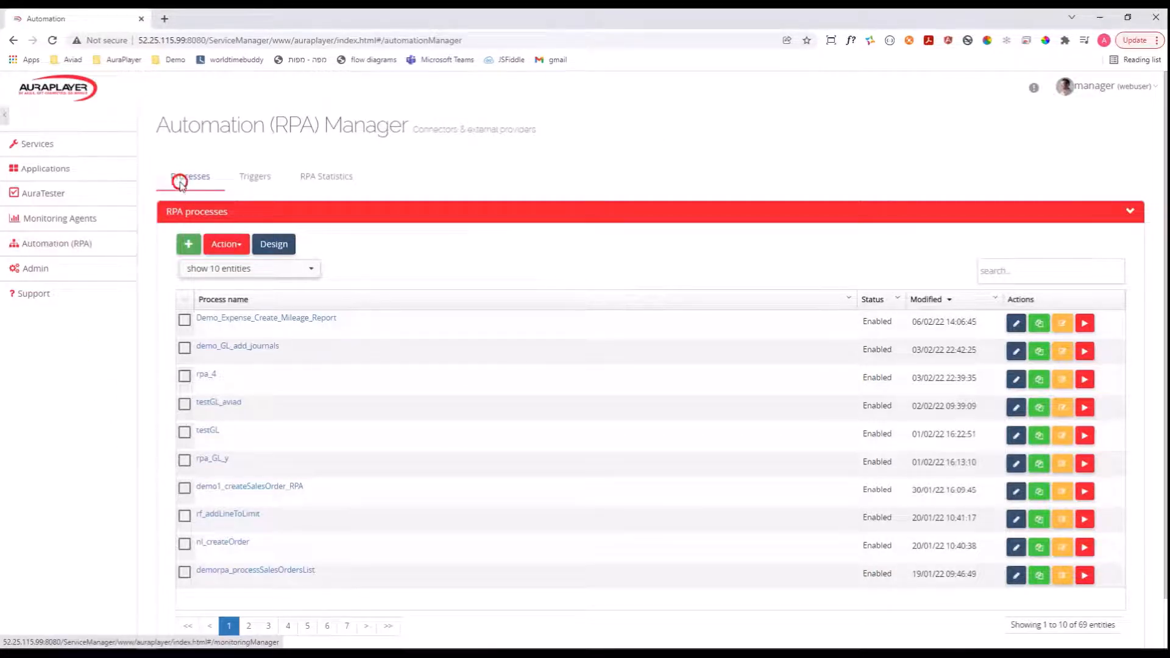
left_click(187, 245)
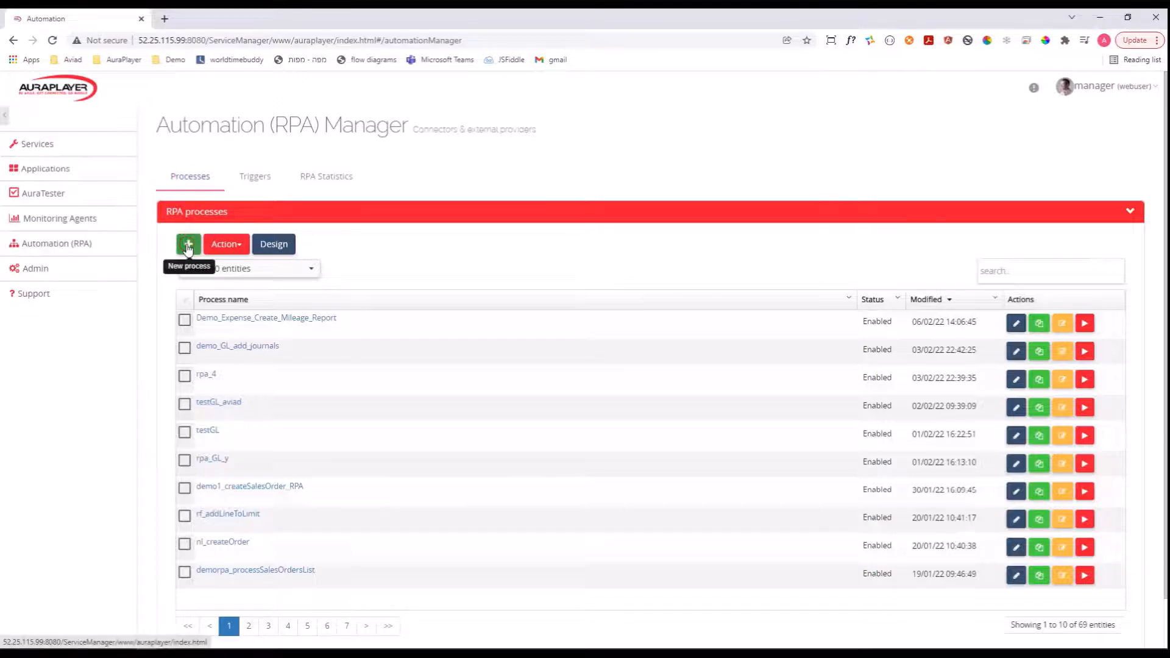
left_click(188, 246)
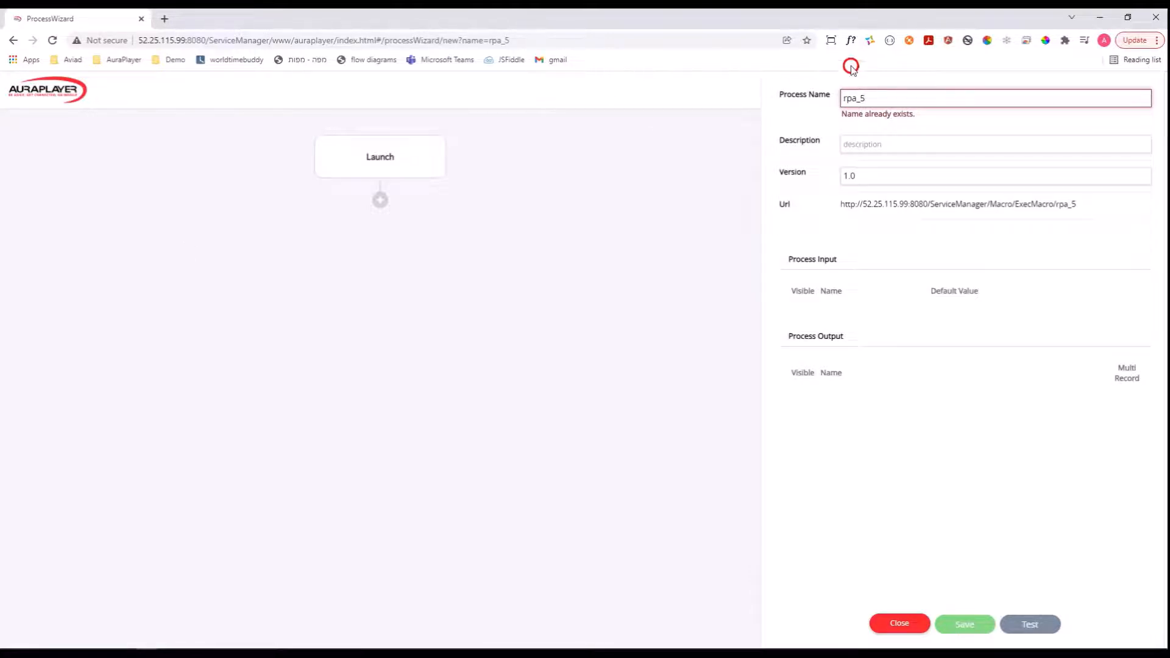
left_click_drag(883, 96, 823, 97)
left_click_drag(888, 97, 813, 98)
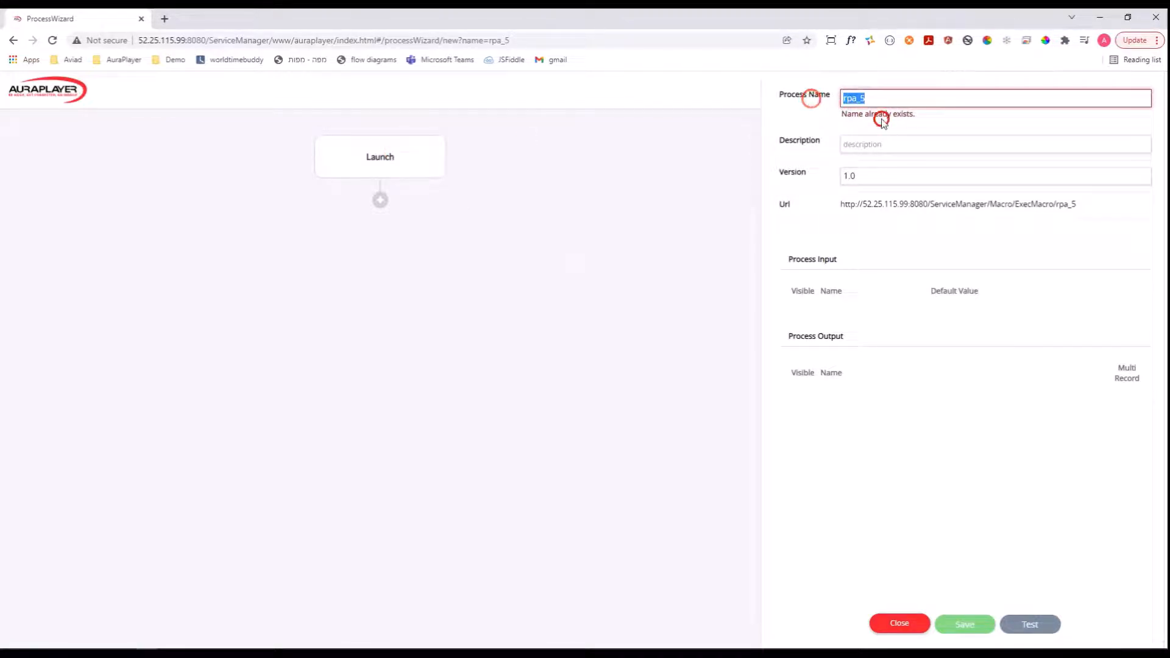
type("demo_")
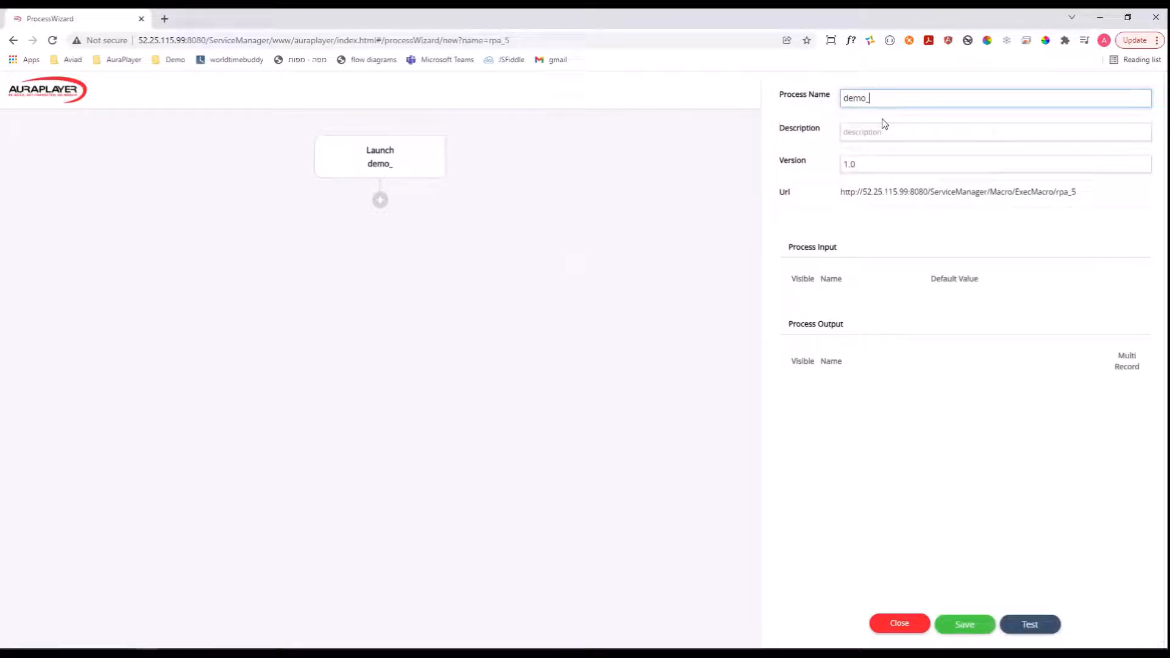
type("add_expense_report")
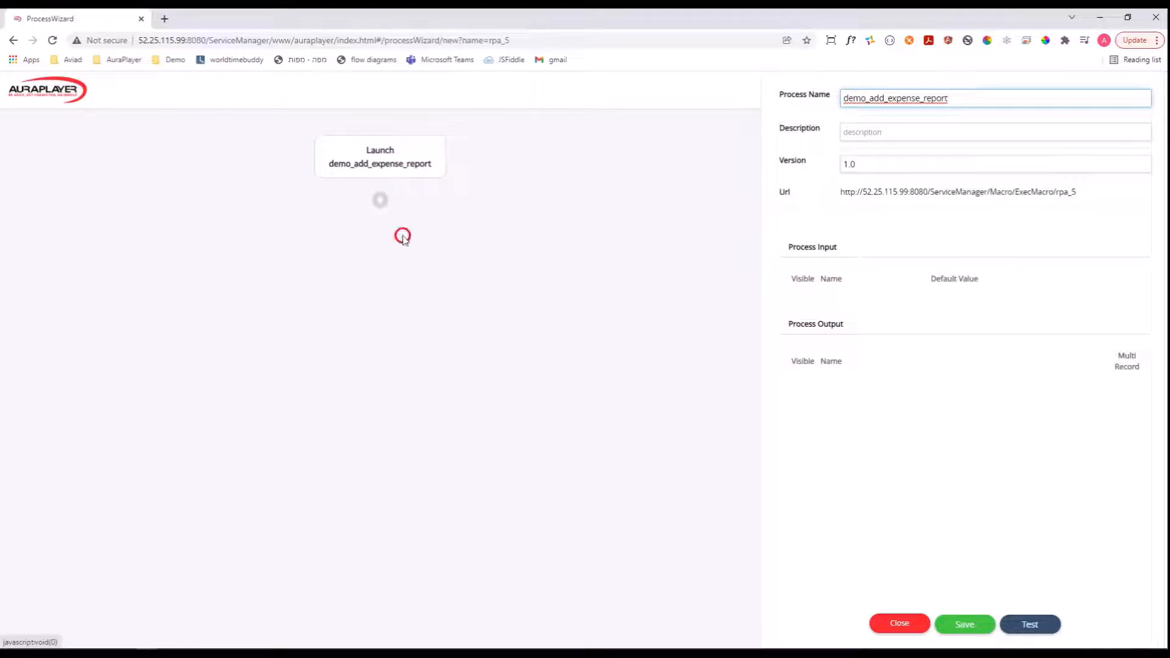
Start adding a Service step directly below the Launch node of the process.
left_click(379, 202)
left_click(272, 234)
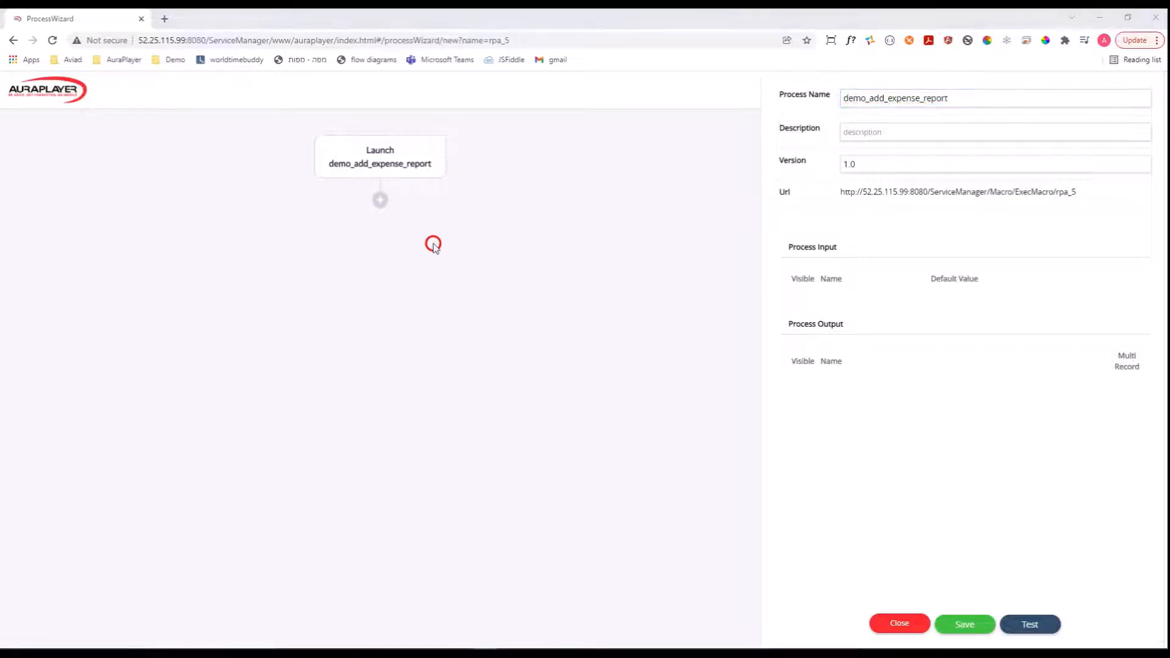
left_click(381, 203)
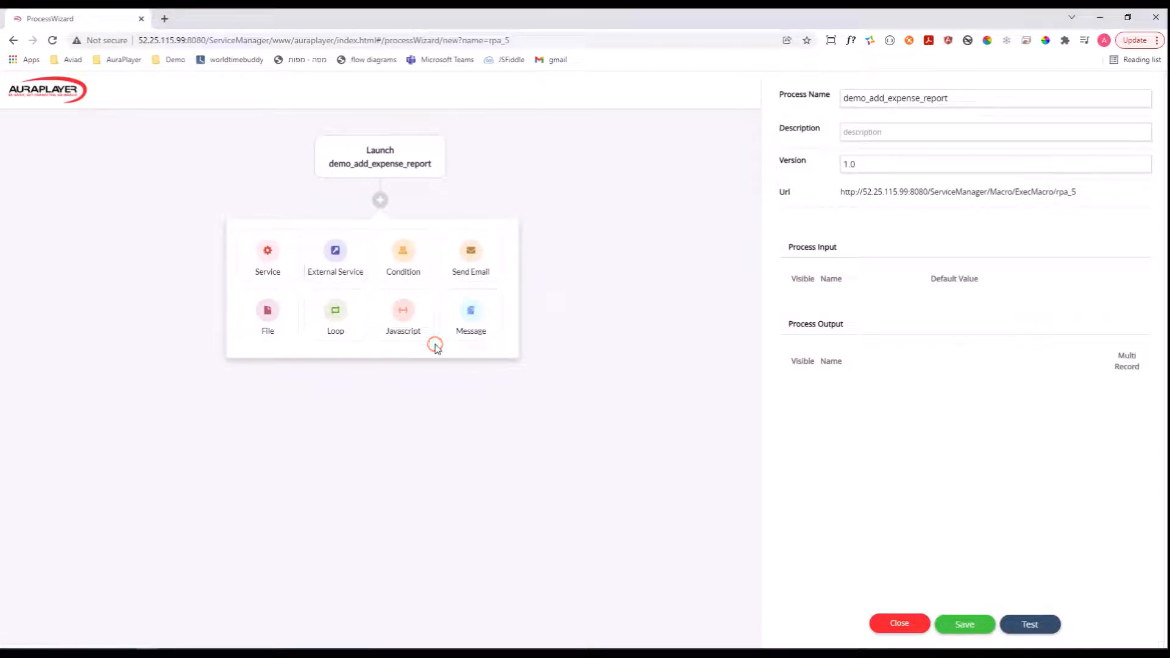
left_click(268, 252)
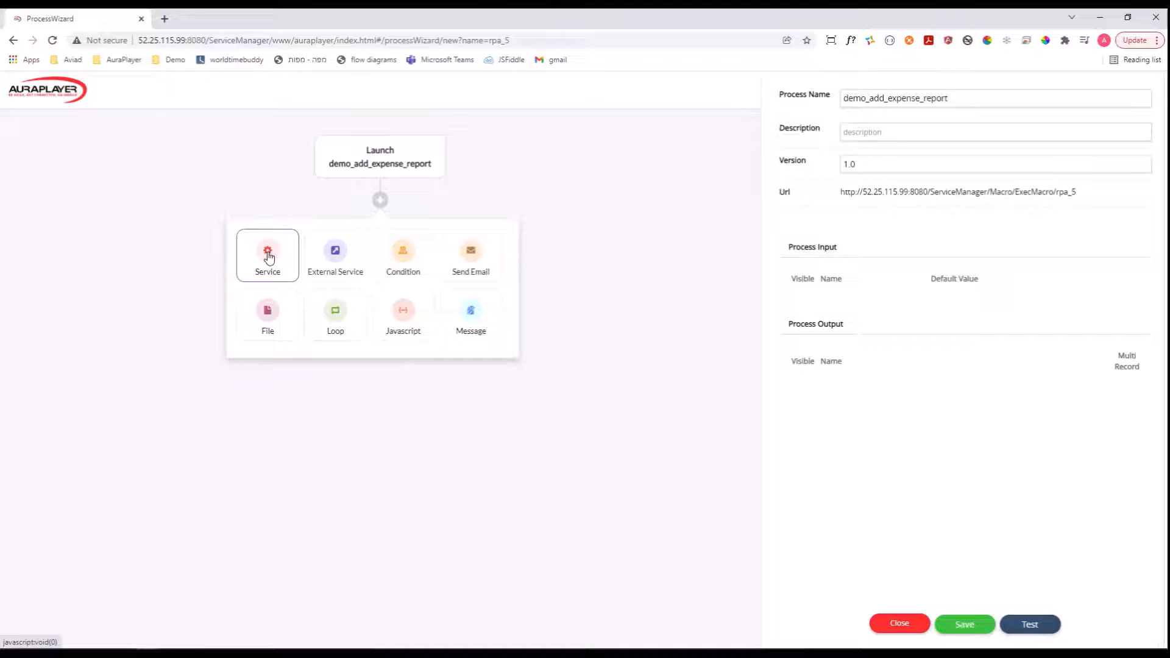
left_click(268, 255)
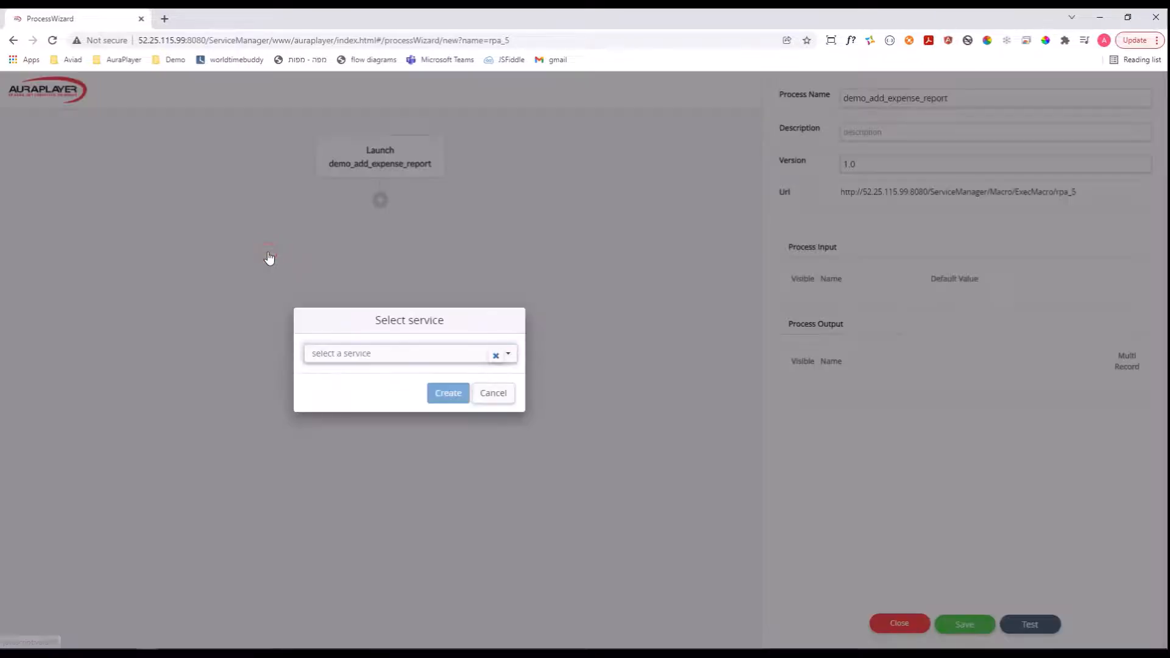
left_click(376, 353)
type("demo")
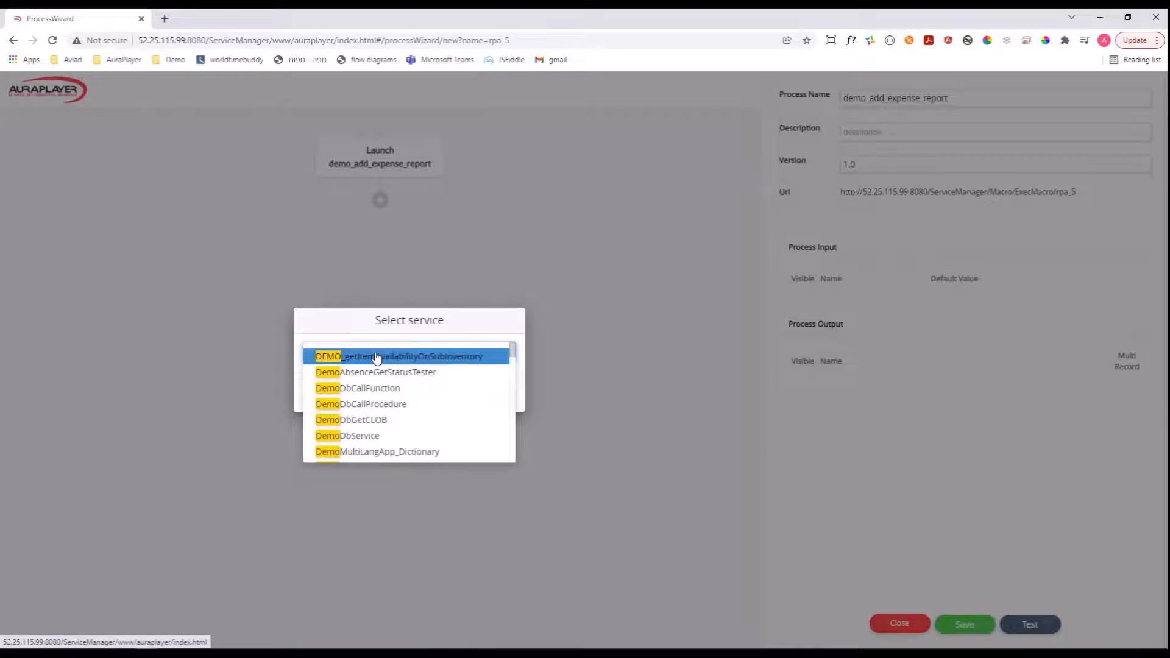
type("_")
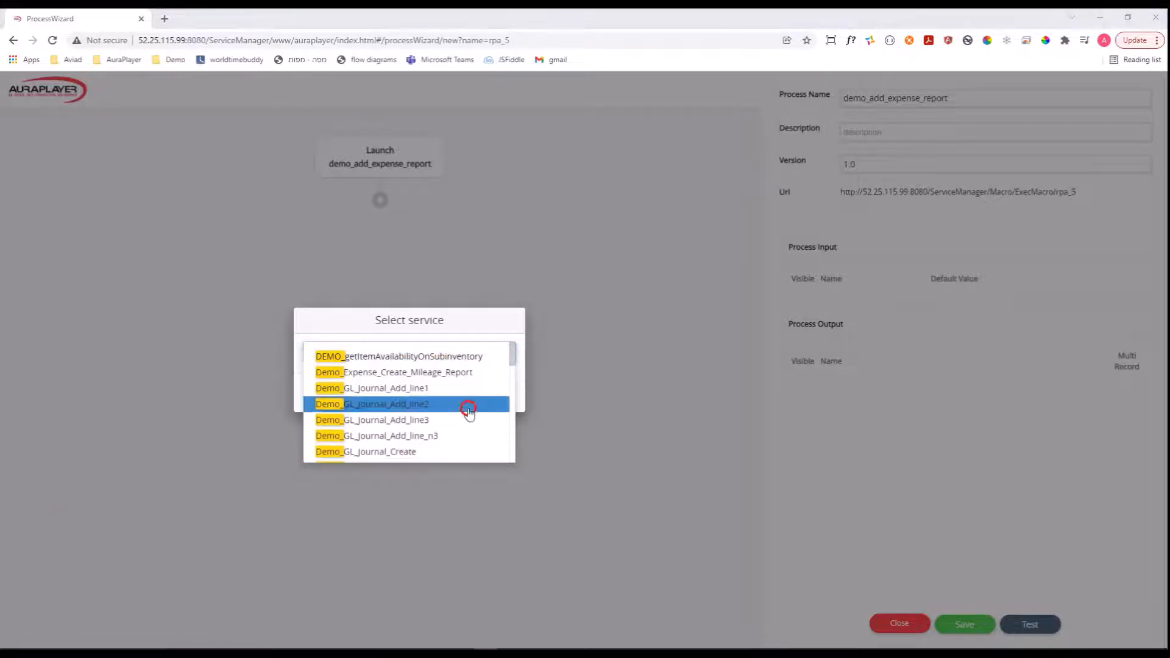
left_click(397, 352)
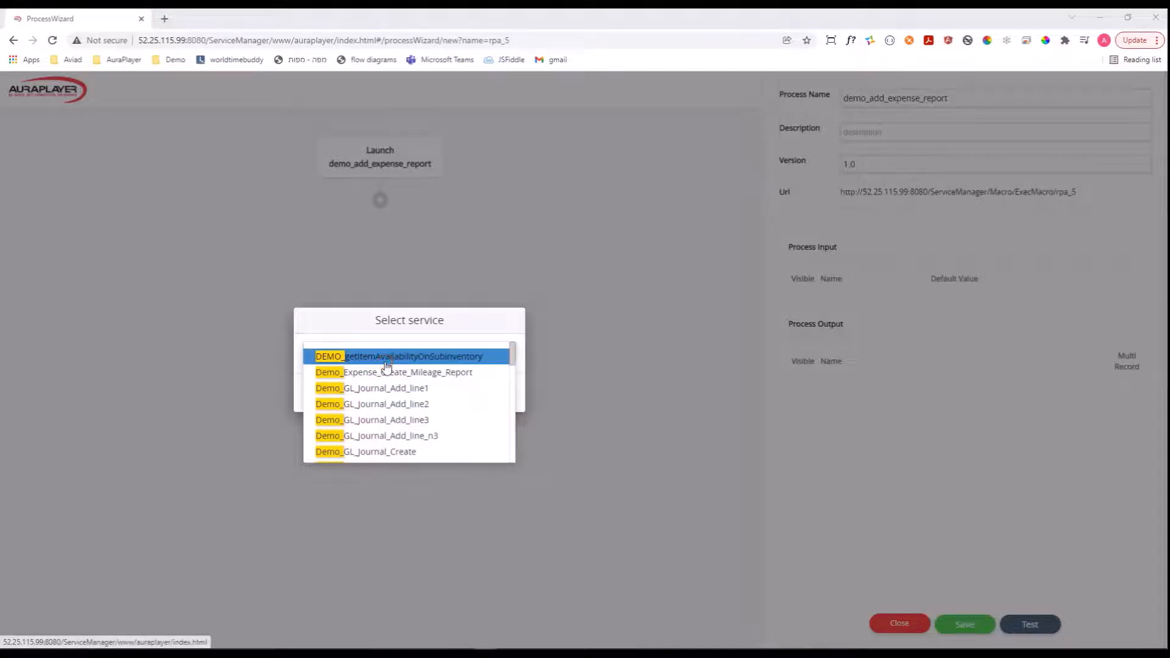
left_click(385, 358)
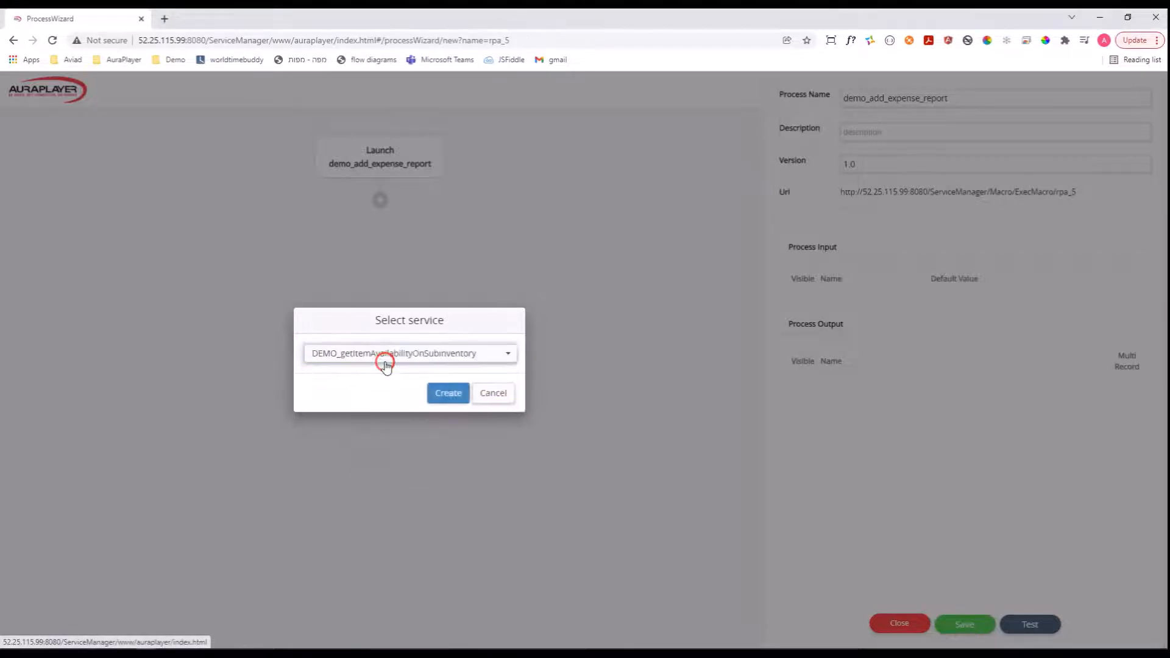
Create the step with the service Demo_RPA_Expenses_Create_mileage_Report and enable Keep Alive for it.
left_click(386, 355)
type("Demo_RPA")
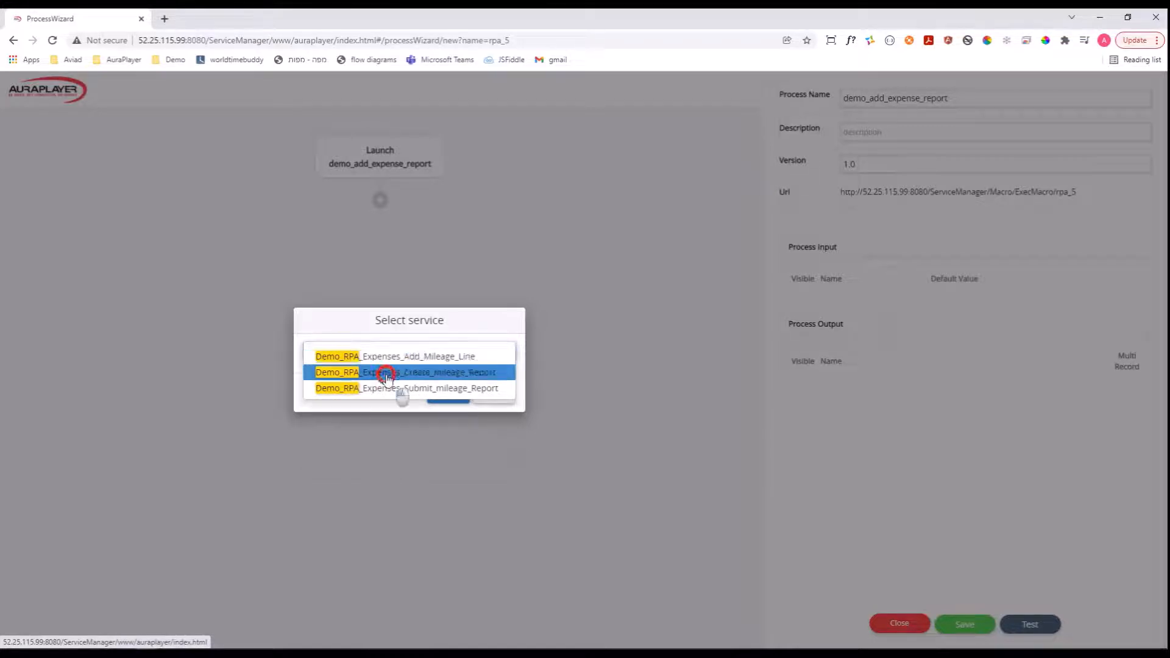
left_click(386, 372)
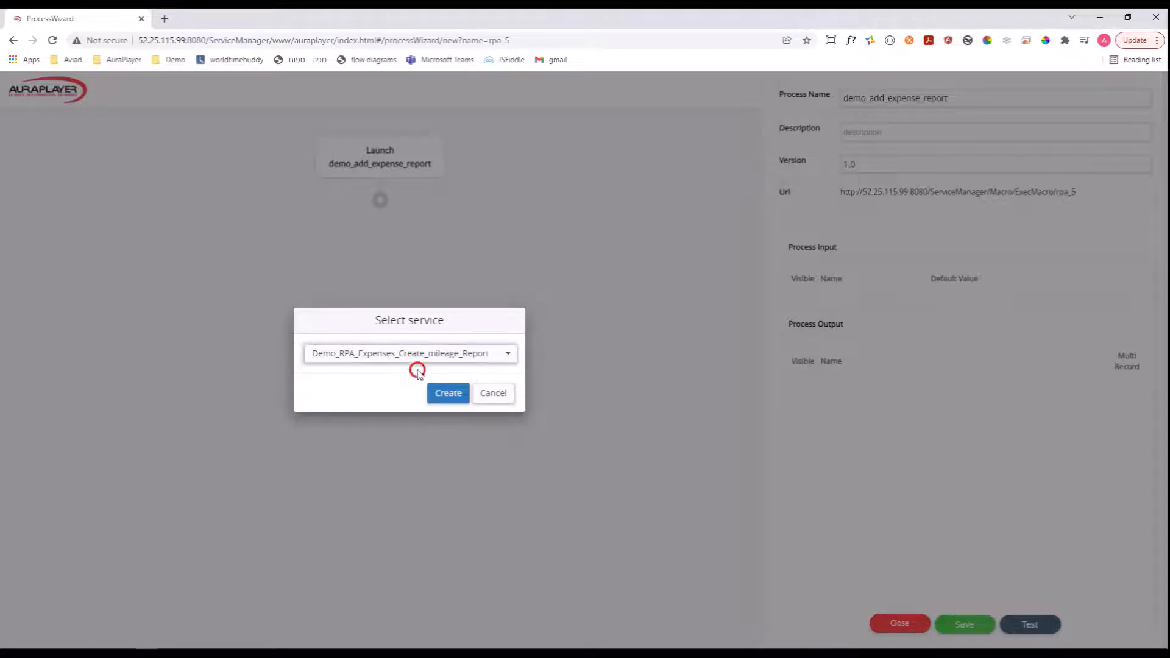
left_click(459, 395)
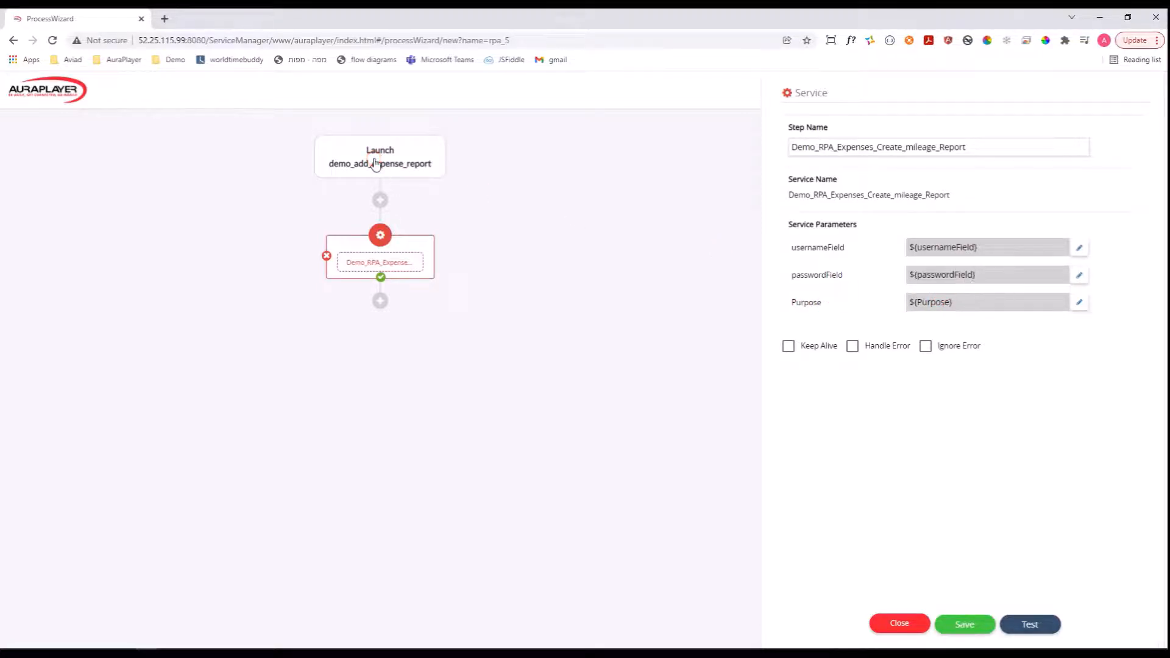
left_click(789, 346)
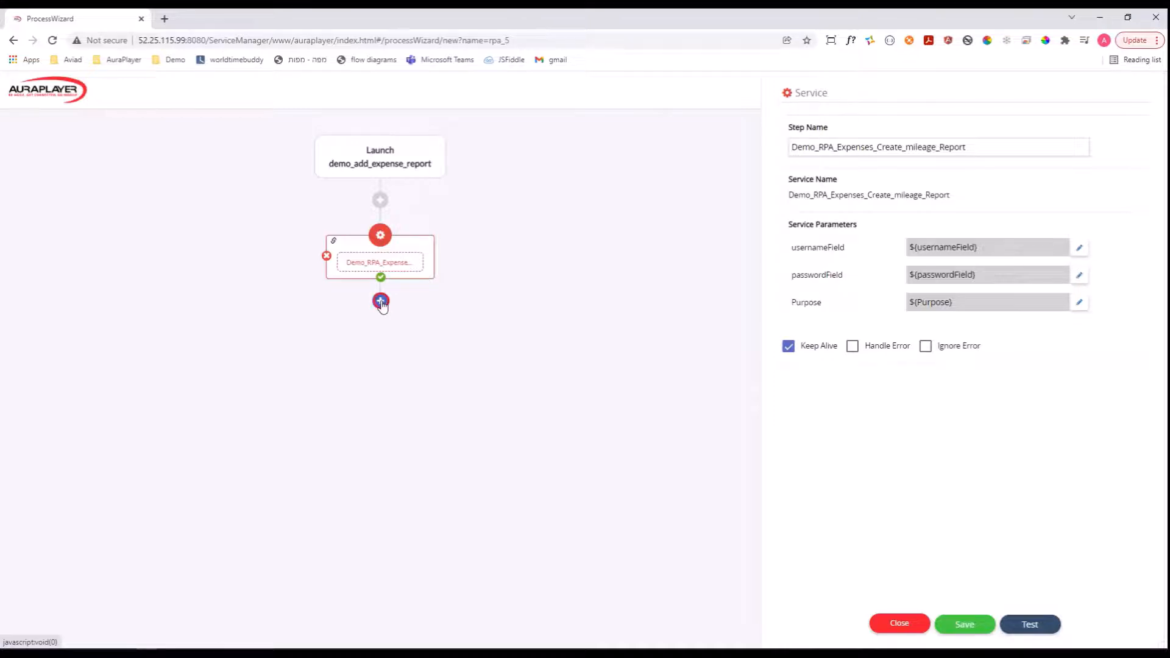
Add a Loop step below the create-report service and set its type to CSV File.
left_click(381, 301)
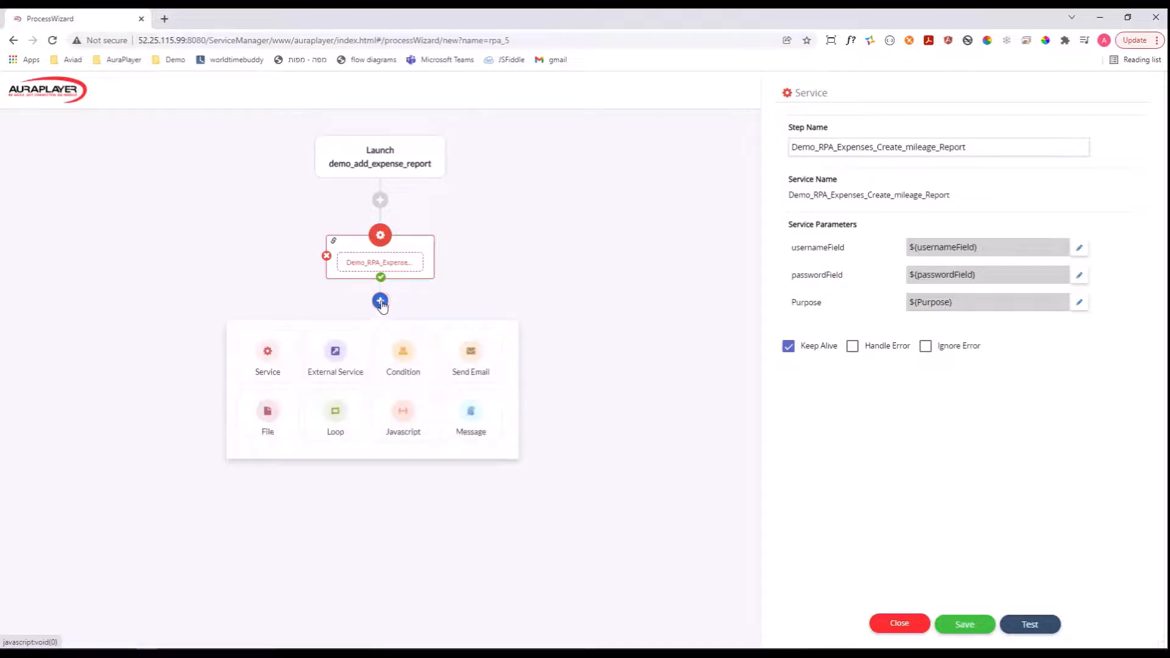
left_click(334, 413)
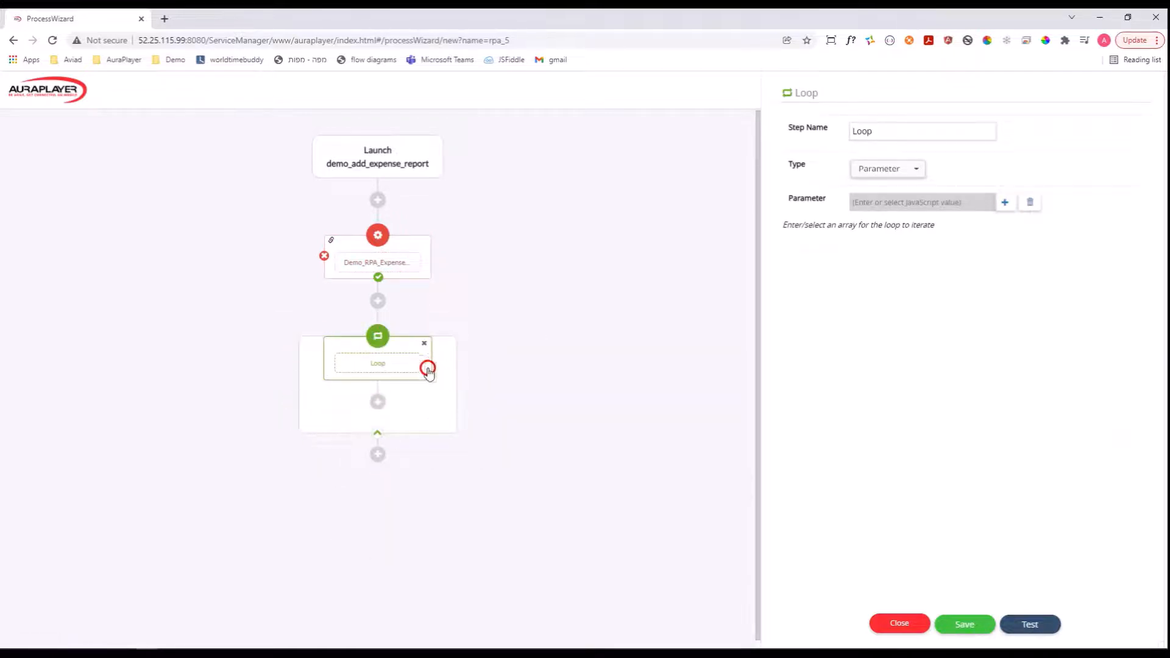
left_click(898, 169)
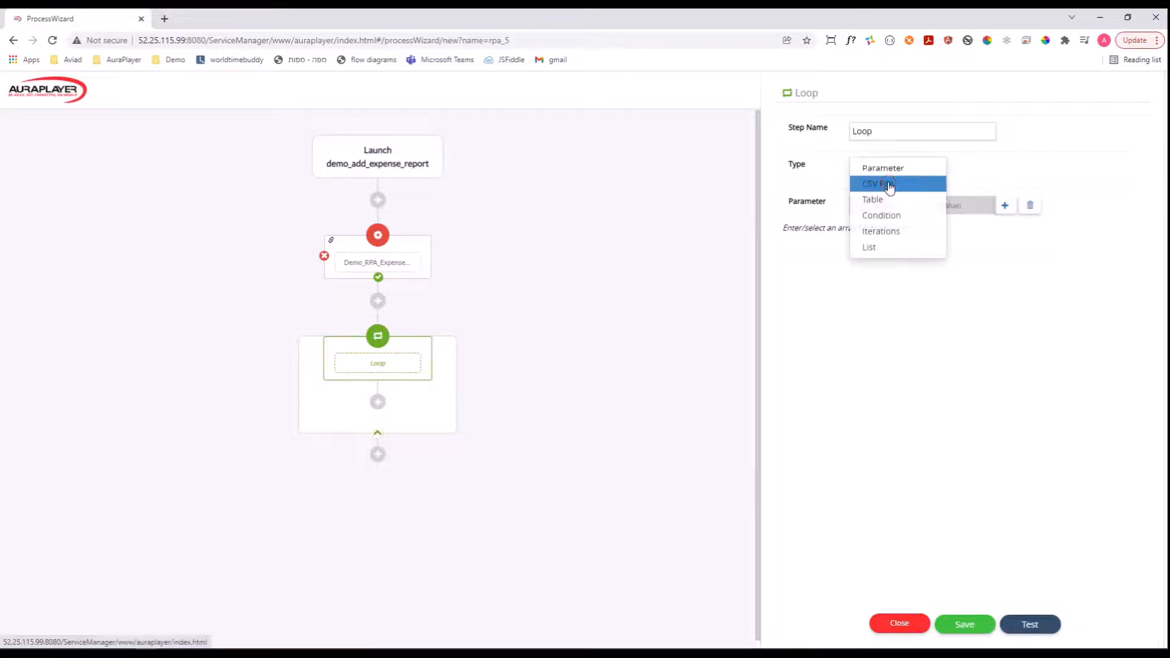
left_click(888, 184)
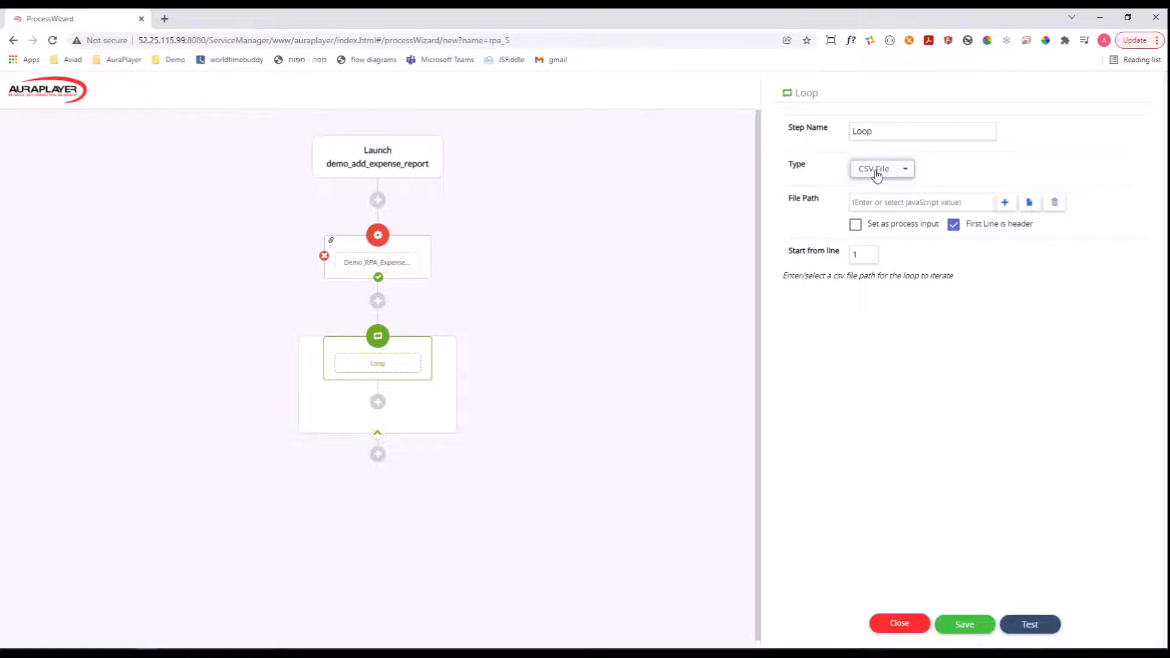
Upload Expense_Mileage_Lines.csv to the data folder as the loop's file, and check its rows in Excel before returning to the process.
left_click(1030, 204)
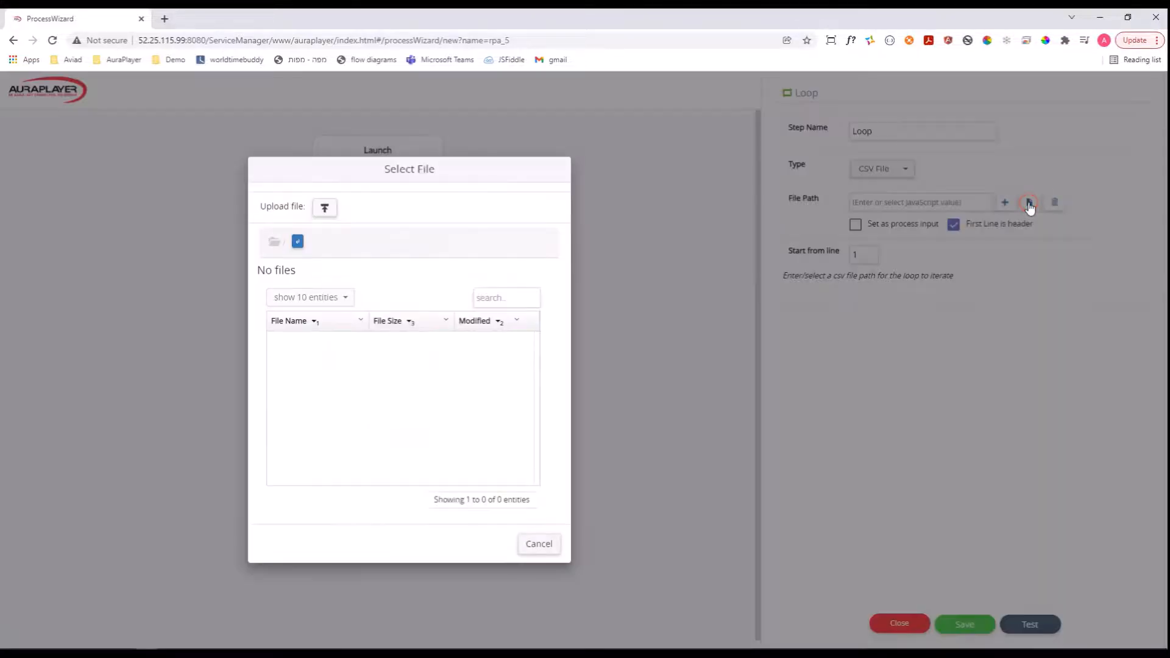
left_click(292, 354)
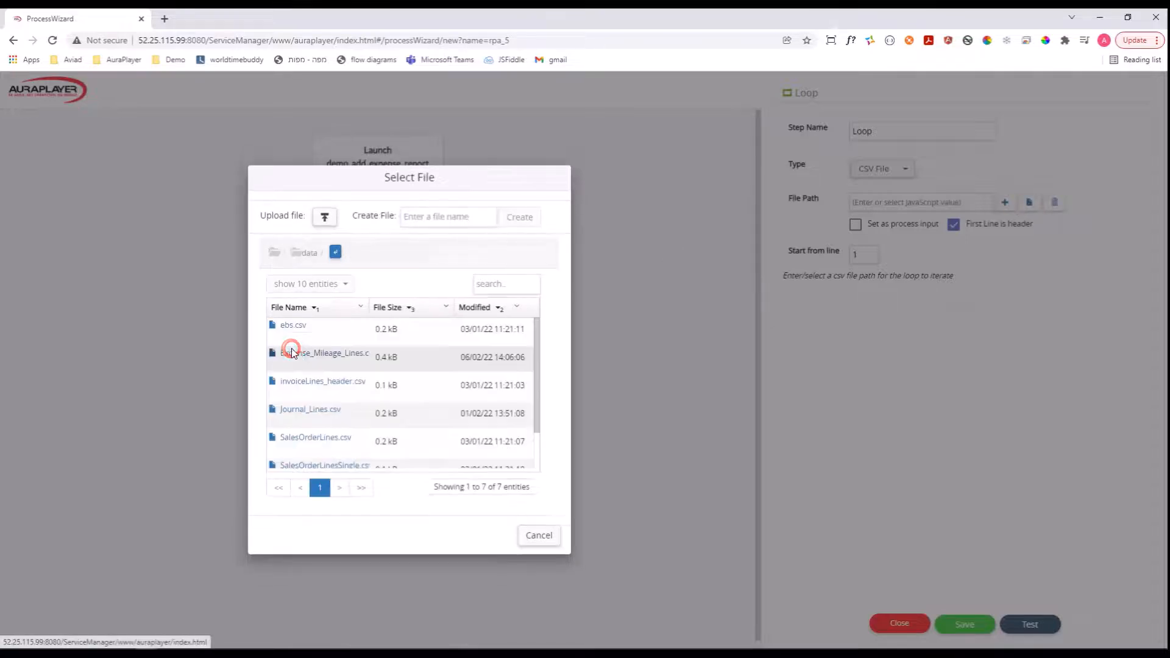
left_click(325, 217)
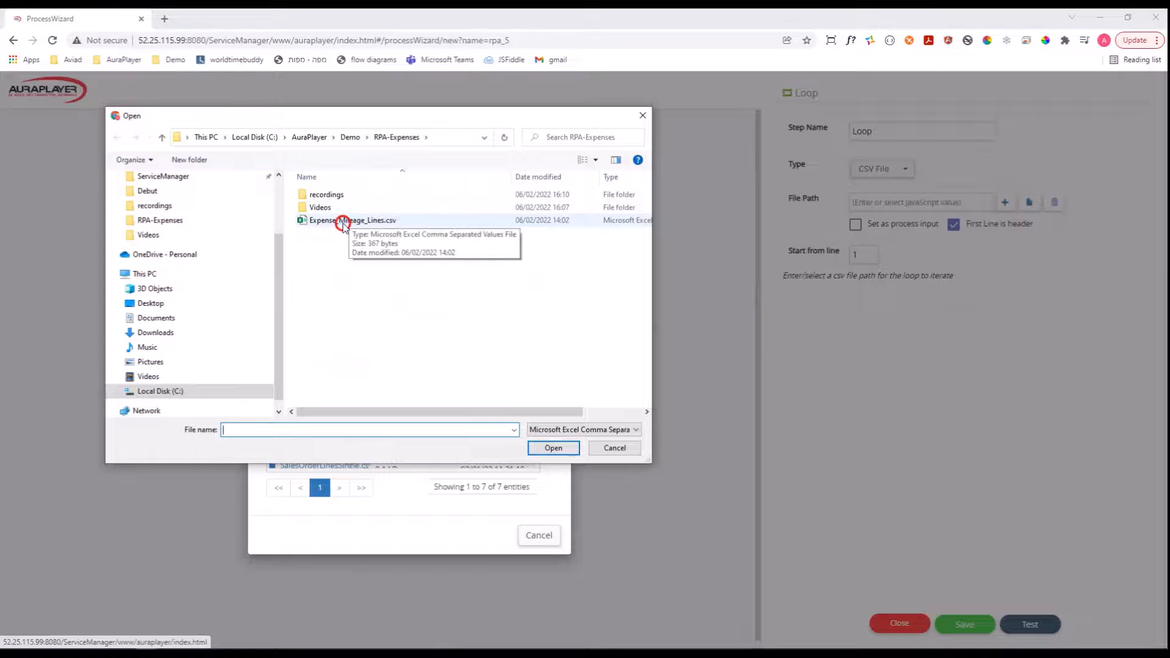
left_click(343, 222)
double_click(342, 222)
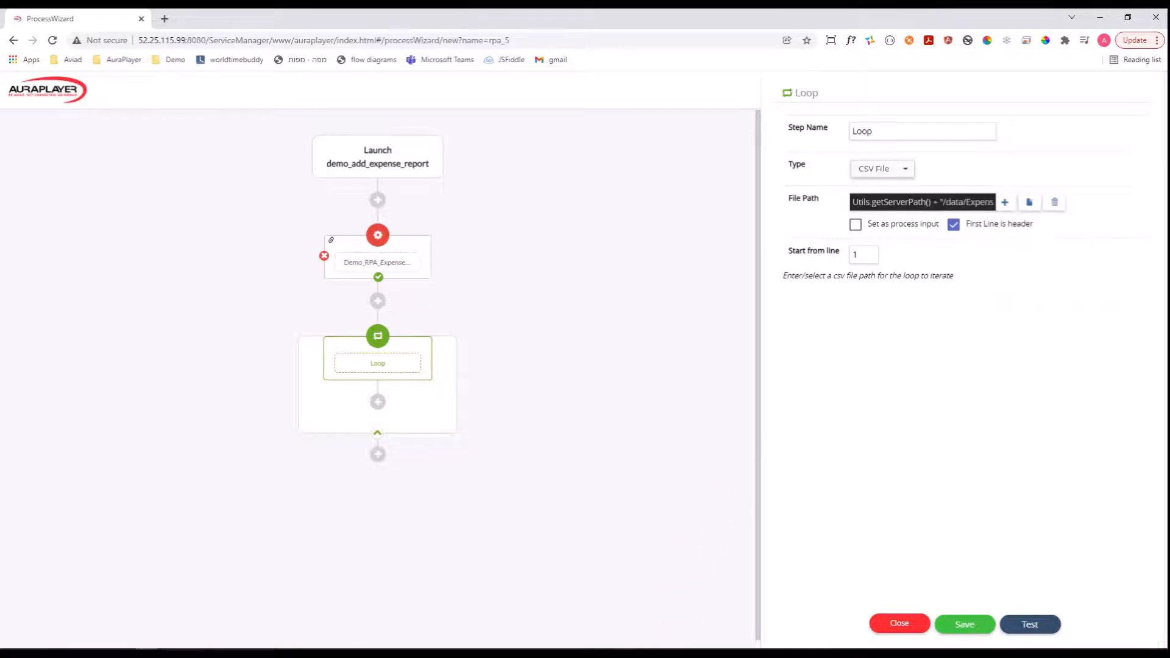
key("alt+Tab")
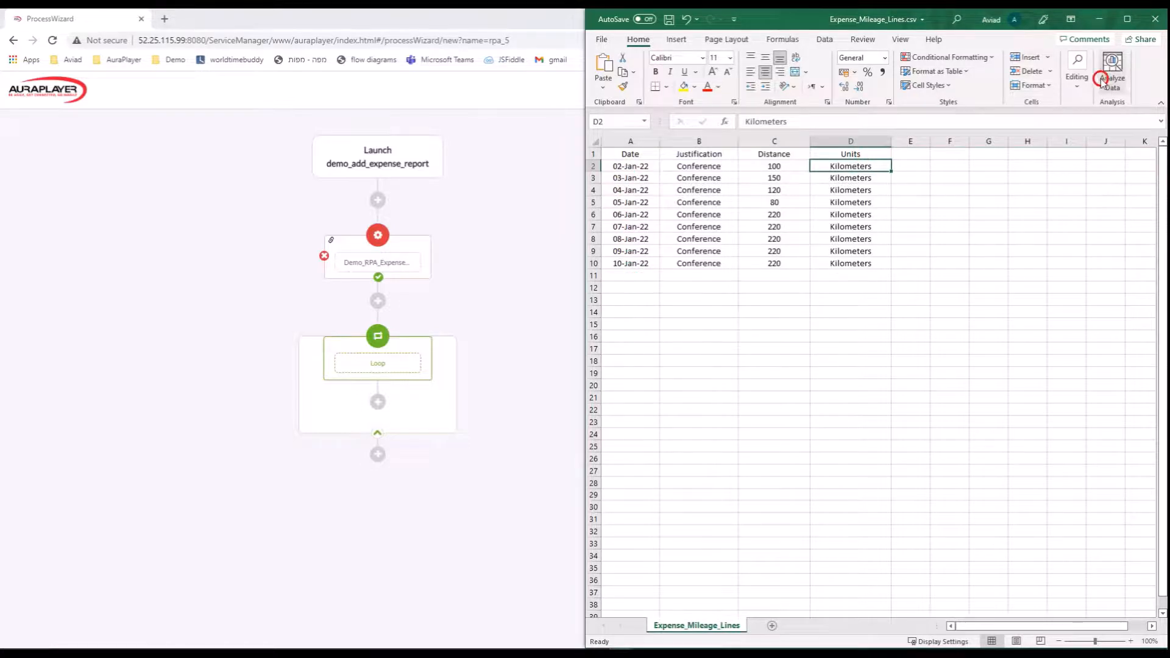
left_click(1099, 19)
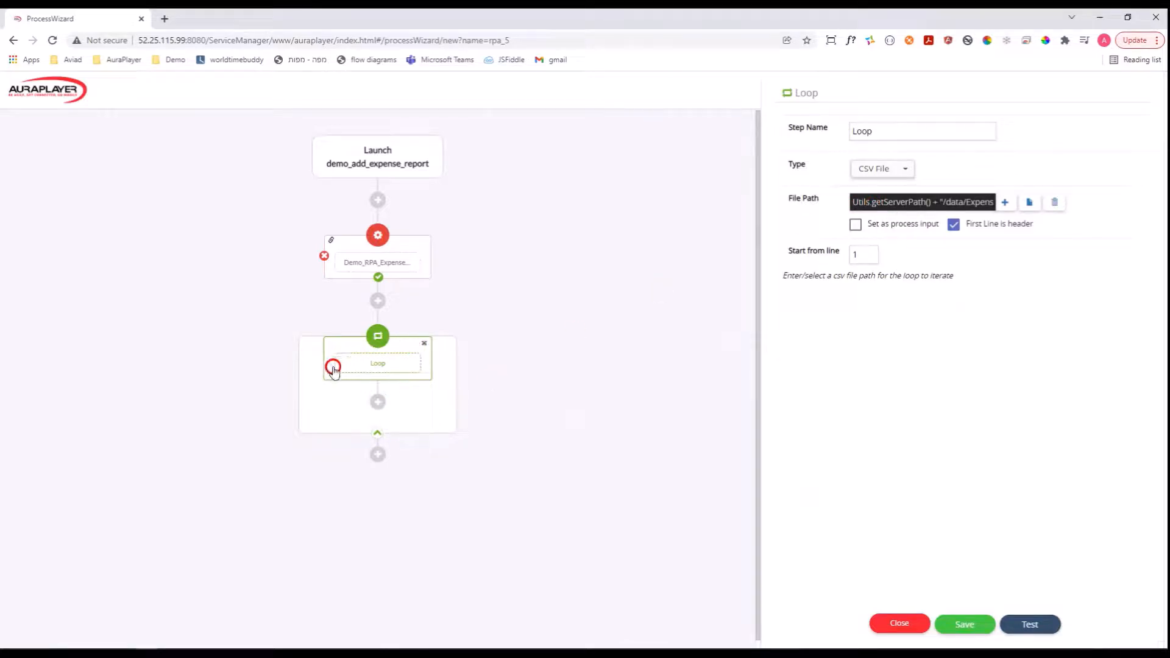
Add a Service step inside the loop that uses Demo_RPA_Expenses_Add_Mileage_Line.
left_click(378, 404)
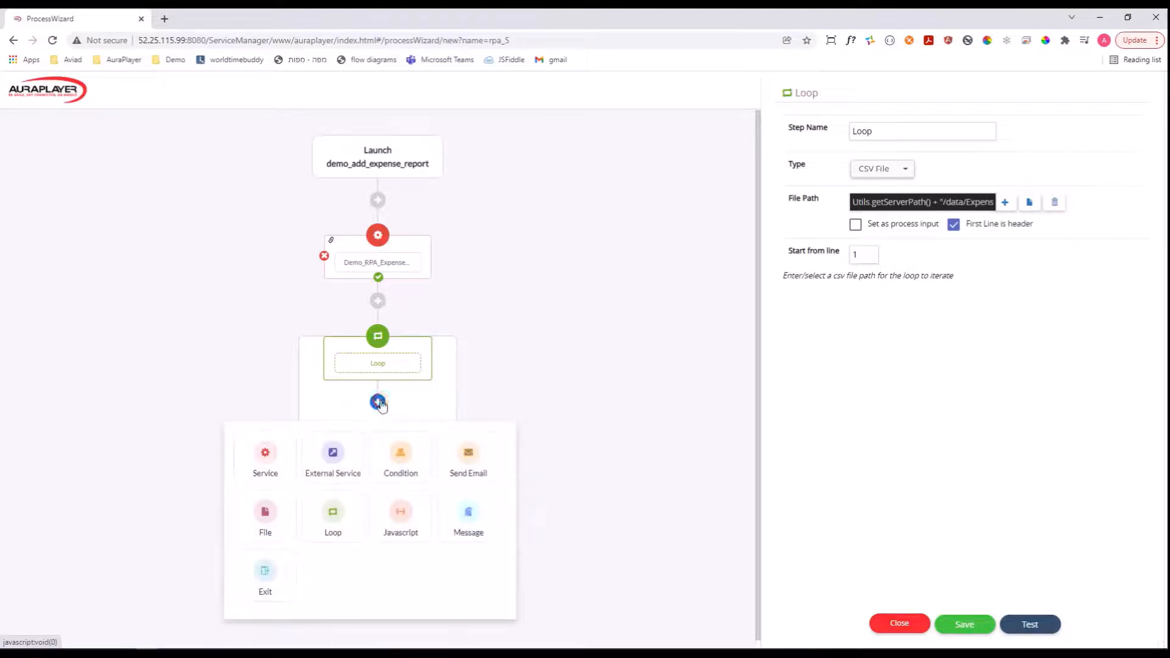
left_click(267, 455)
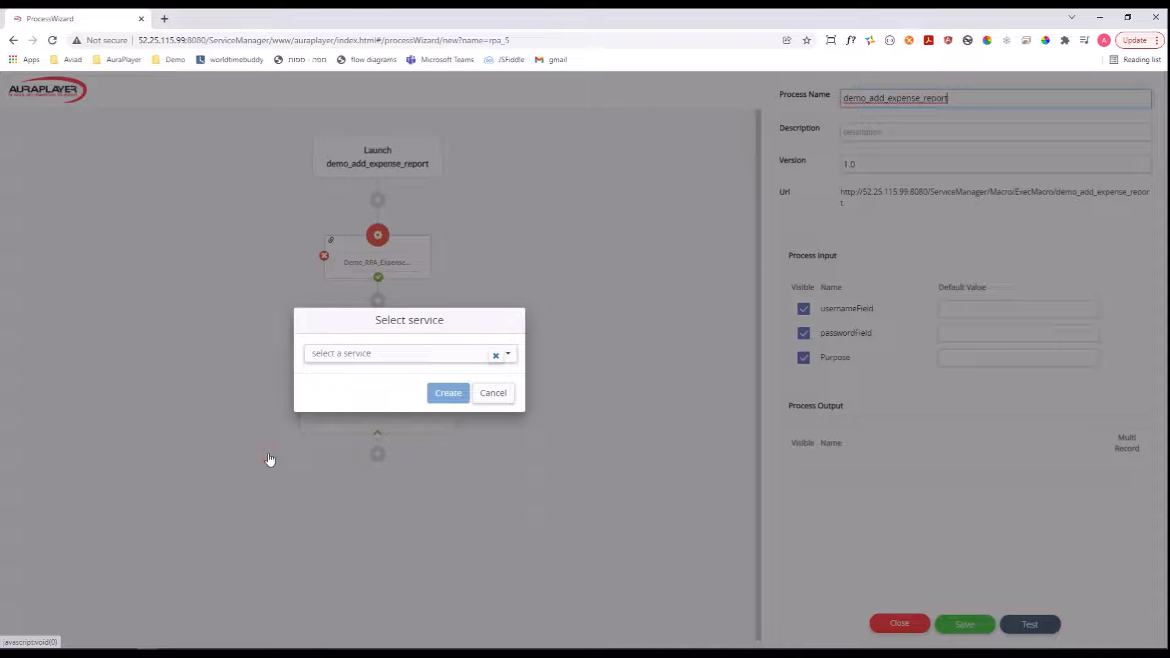
left_click(379, 354)
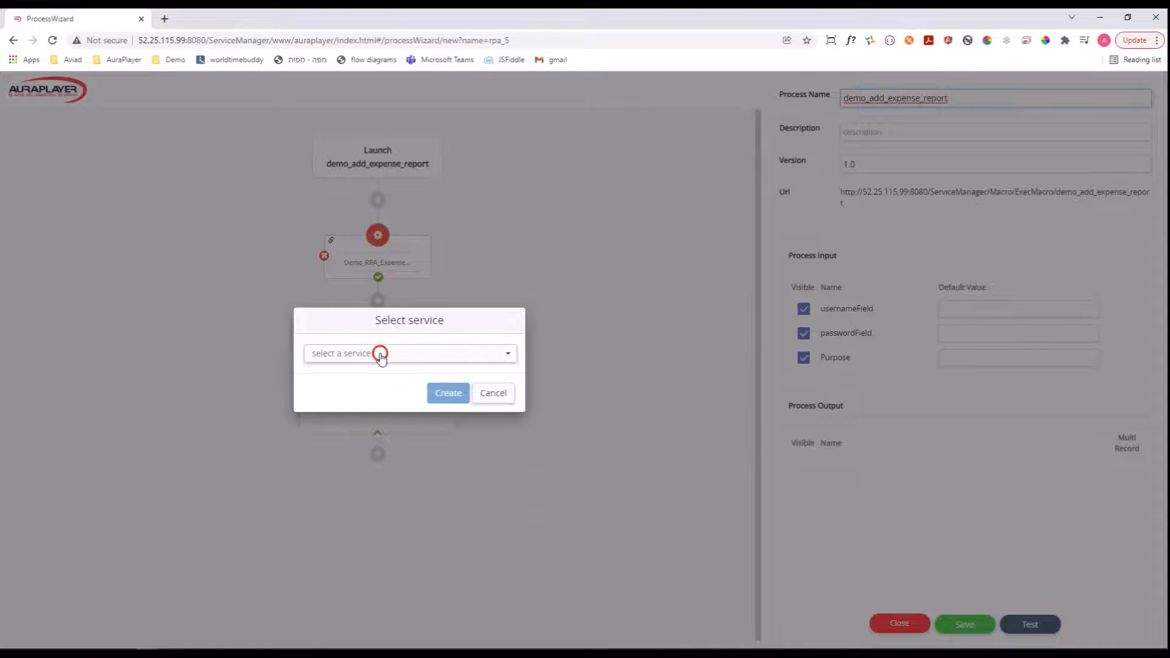
type("demo")
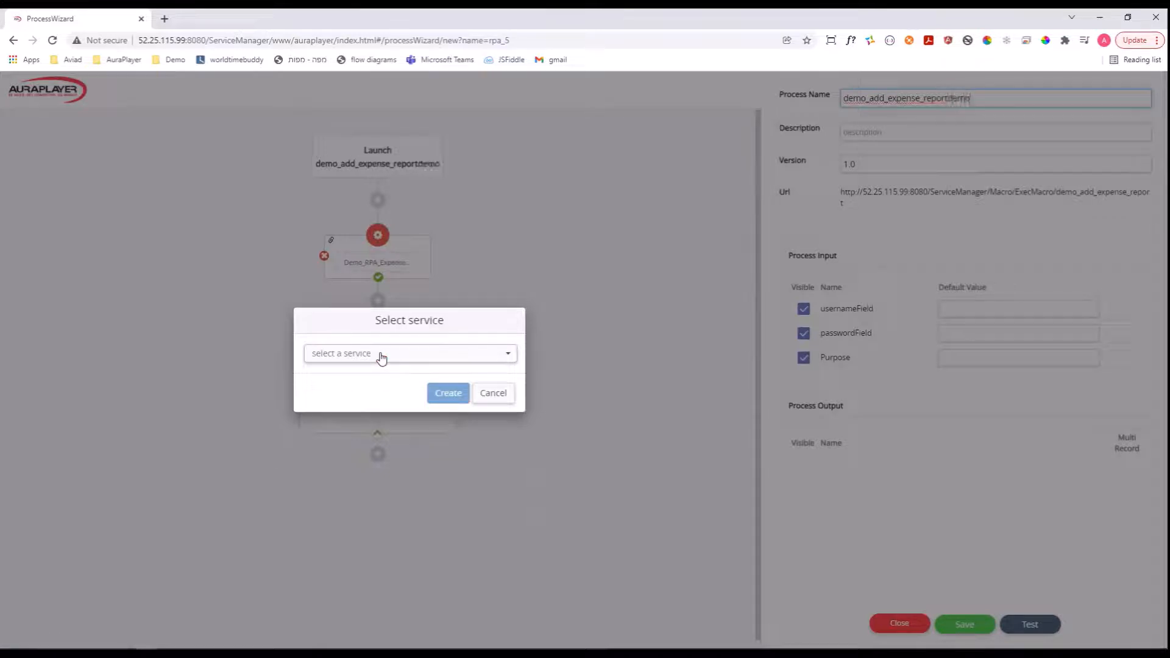
left_click(380, 355)
type("mo_RPA")
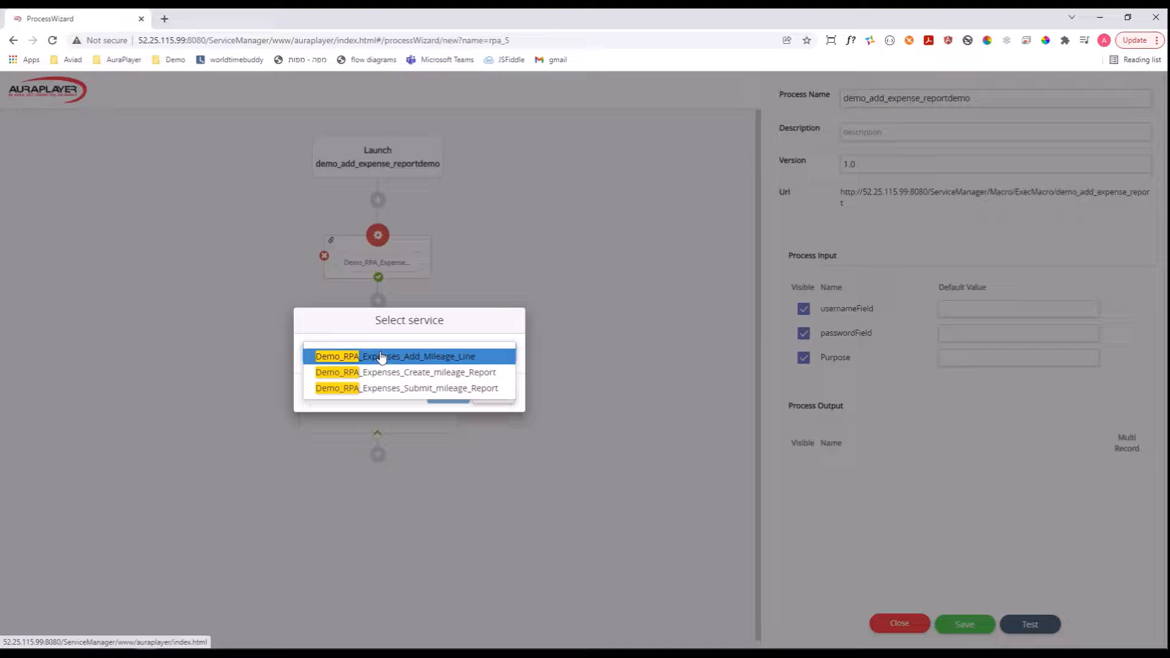
left_click(380, 356)
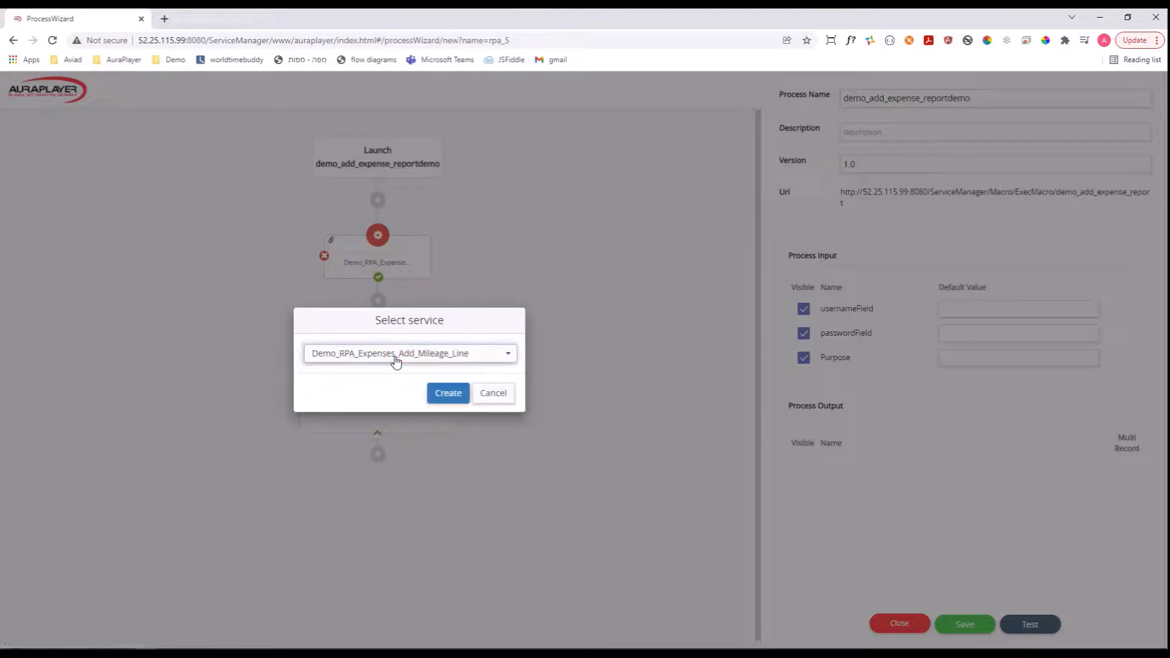
left_click(450, 394)
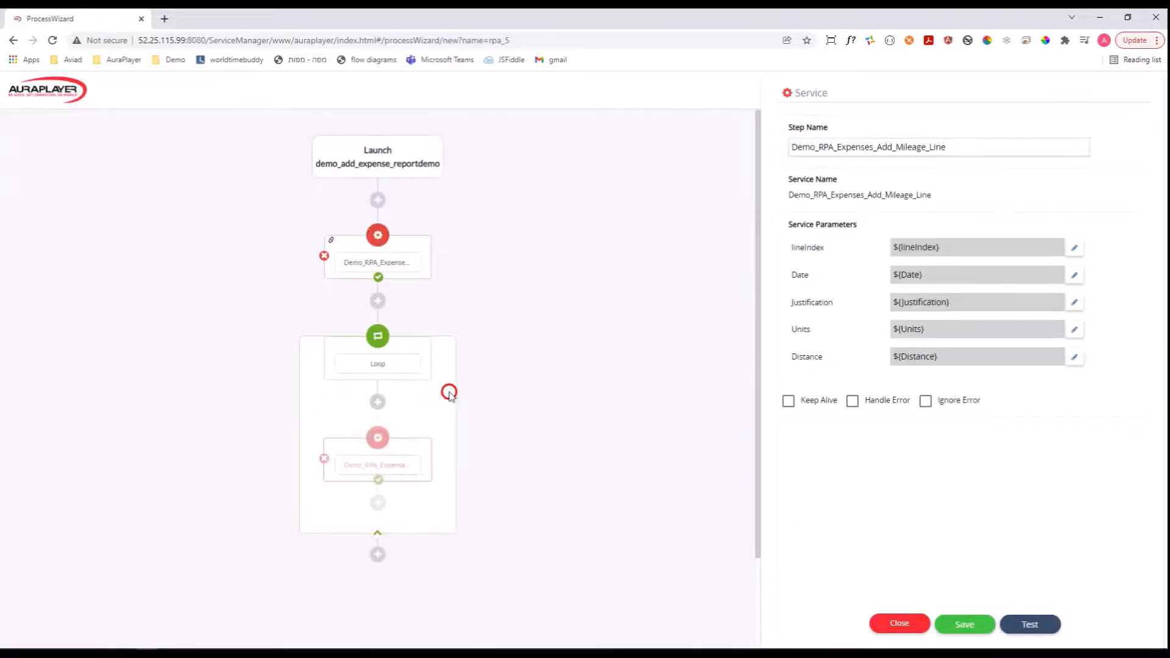
Map the add-mileage-line service's lineIndex parameter to the Loop step's Row Number output.
left_click(373, 464)
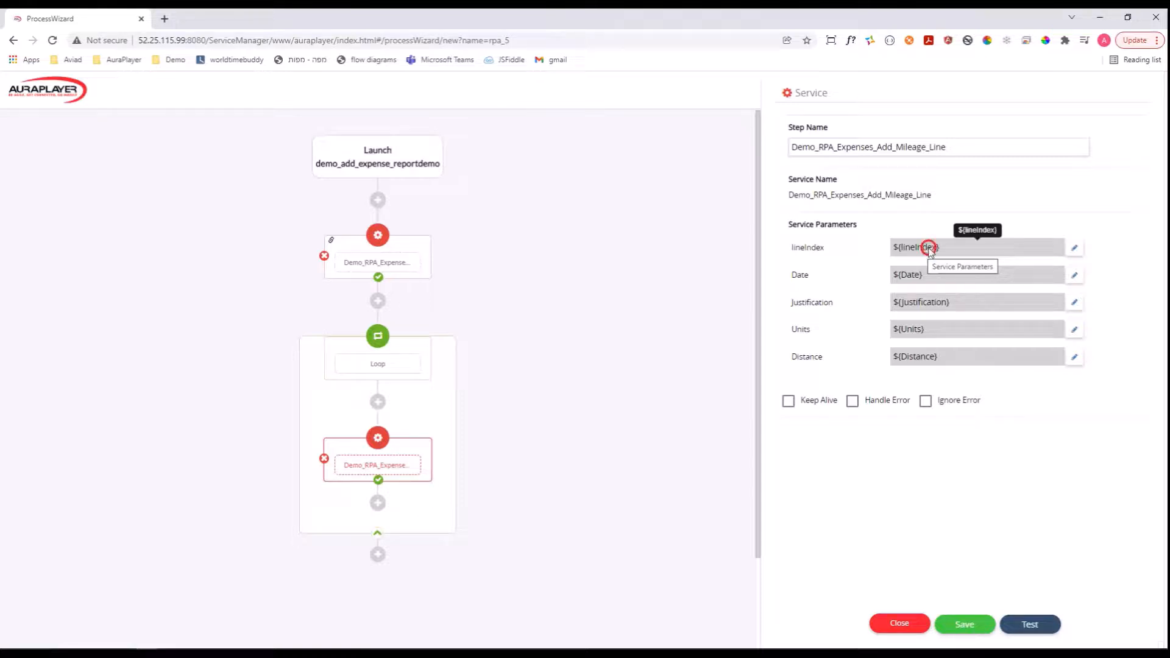
left_click(1075, 248)
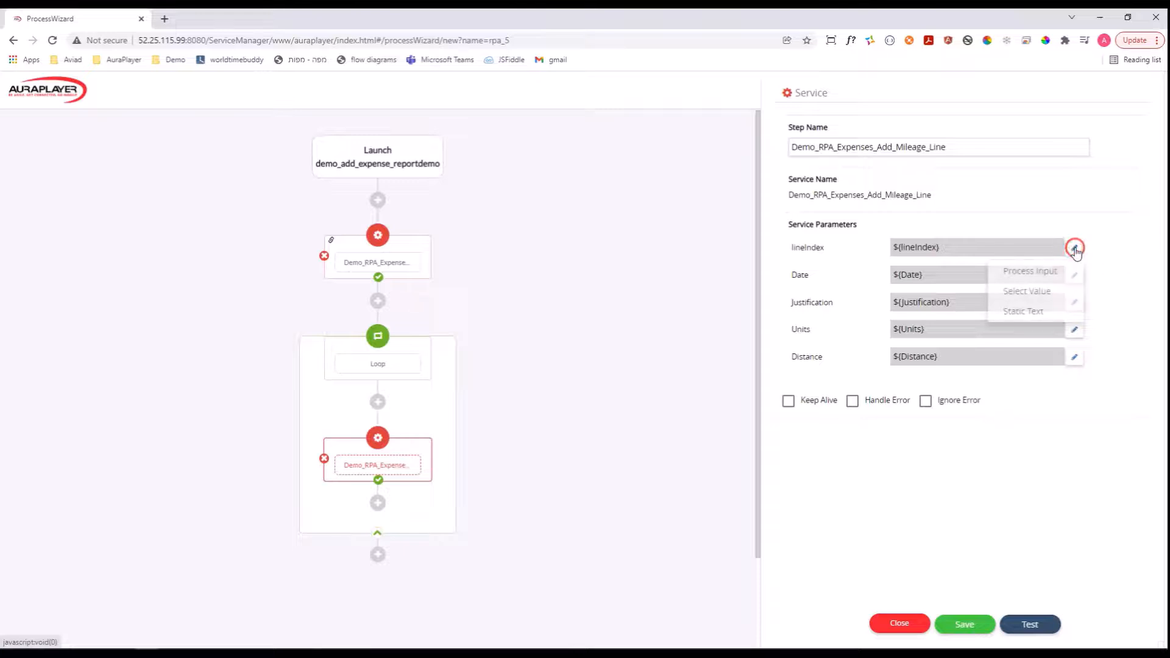
left_click(1028, 290)
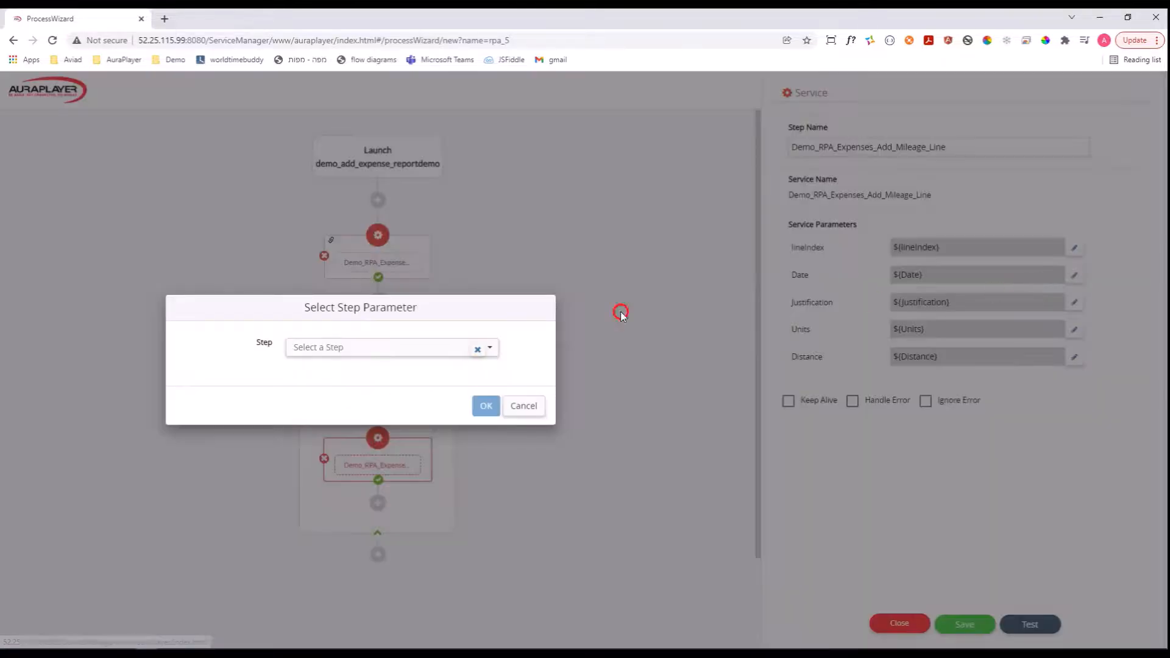
left_click(382, 354)
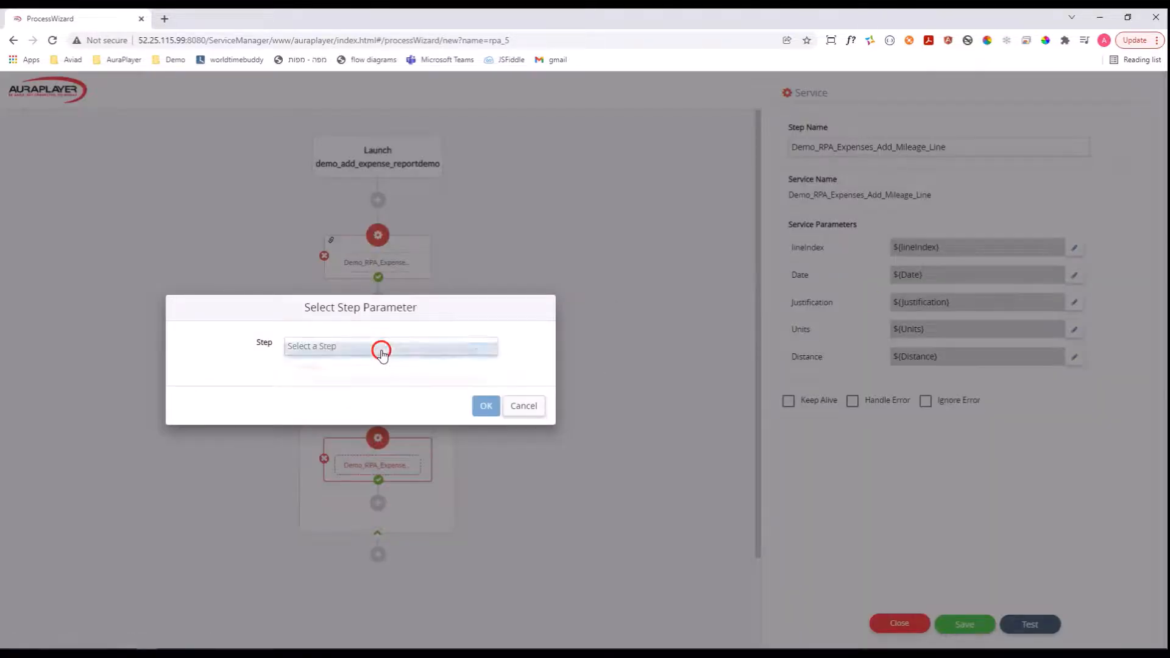
left_click(354, 368)
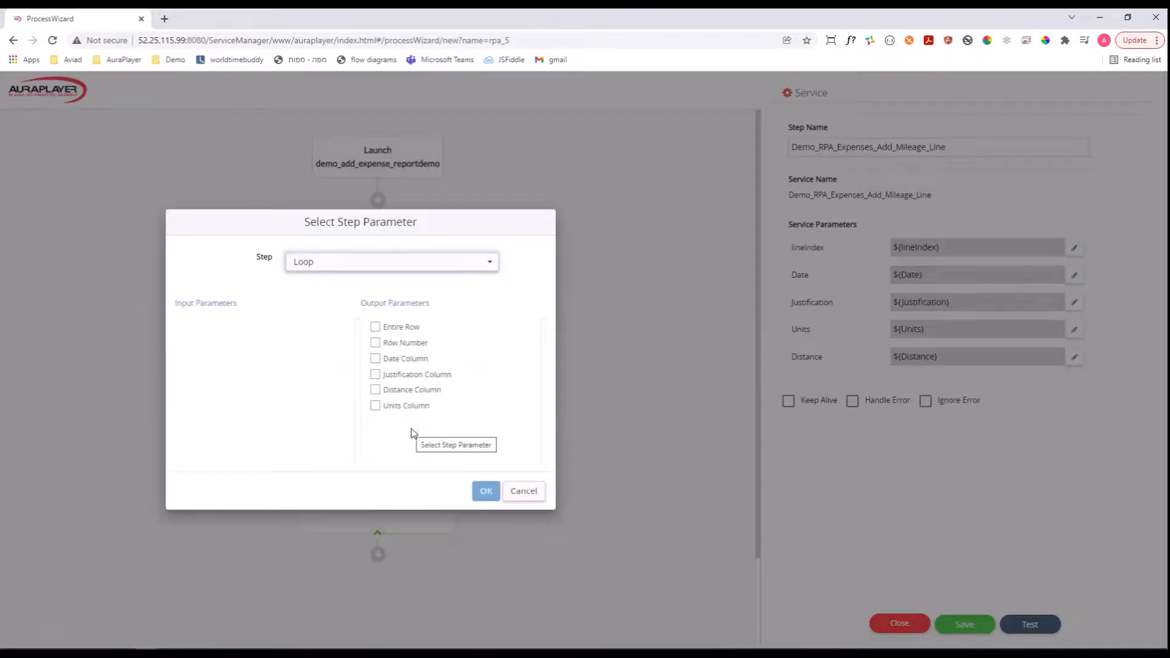
left_click(376, 343)
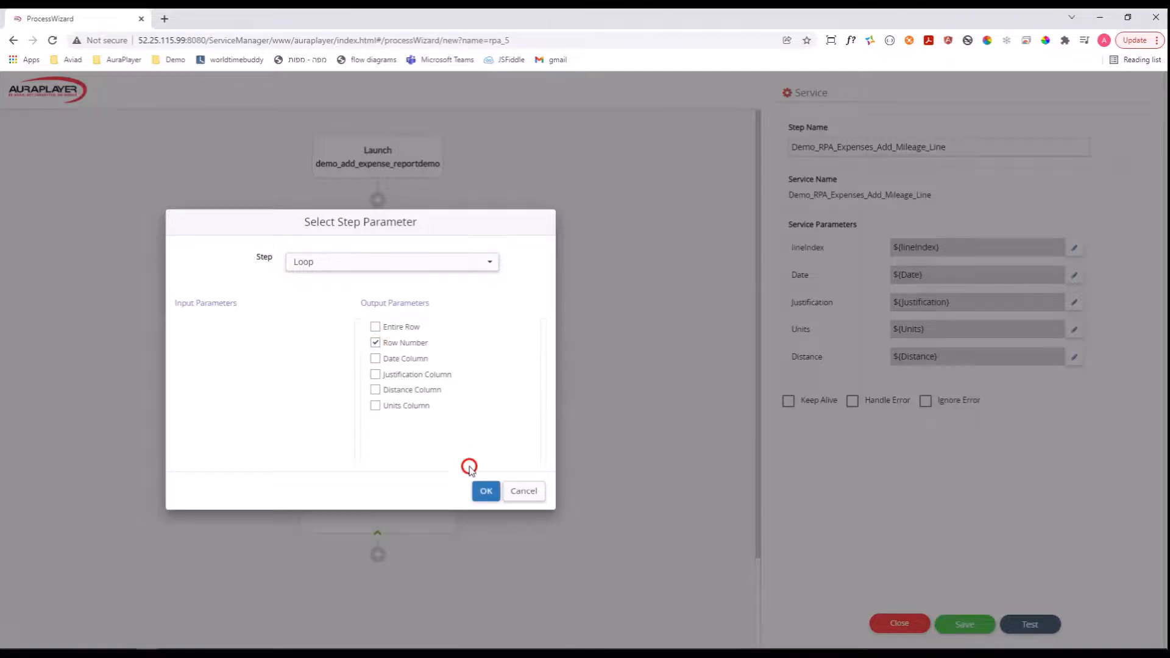
left_click(486, 490)
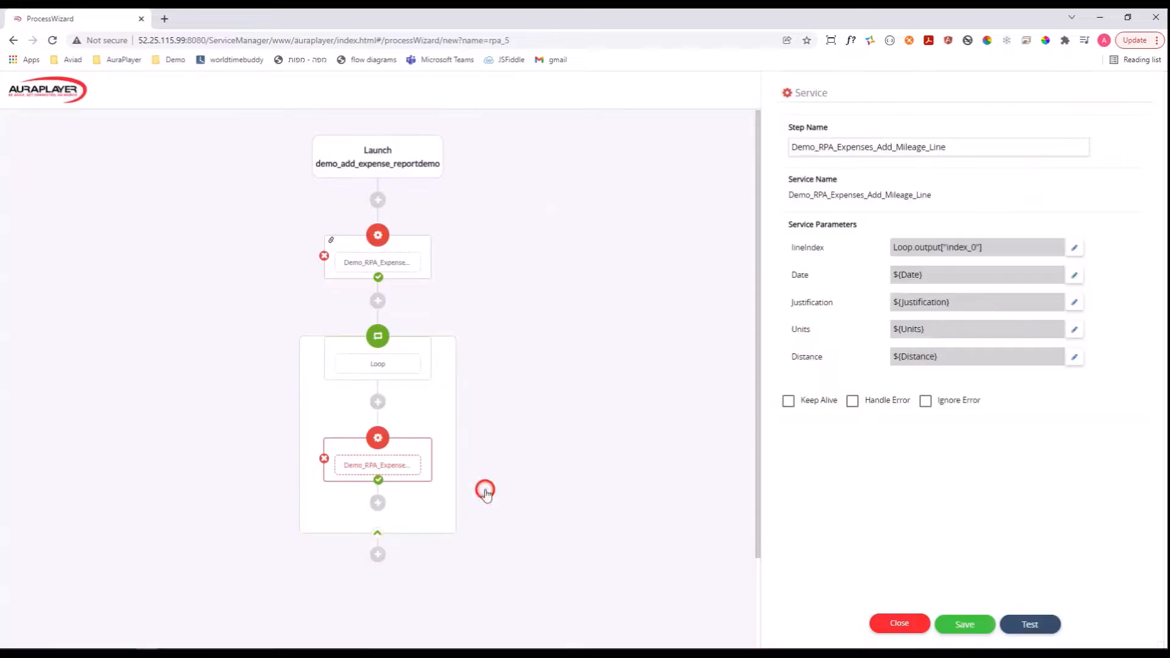
Map the service's Date parameter to the Loop step's Date Column output.
left_click(1075, 275)
left_click(1010, 315)
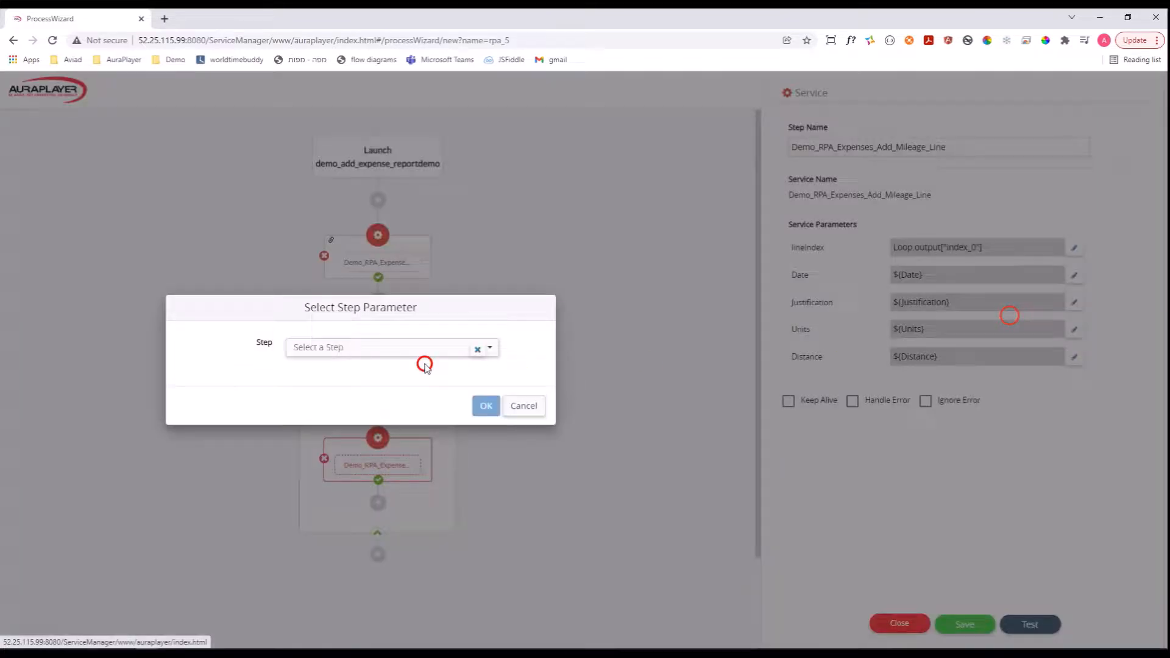
left_click(349, 347)
left_click(329, 368)
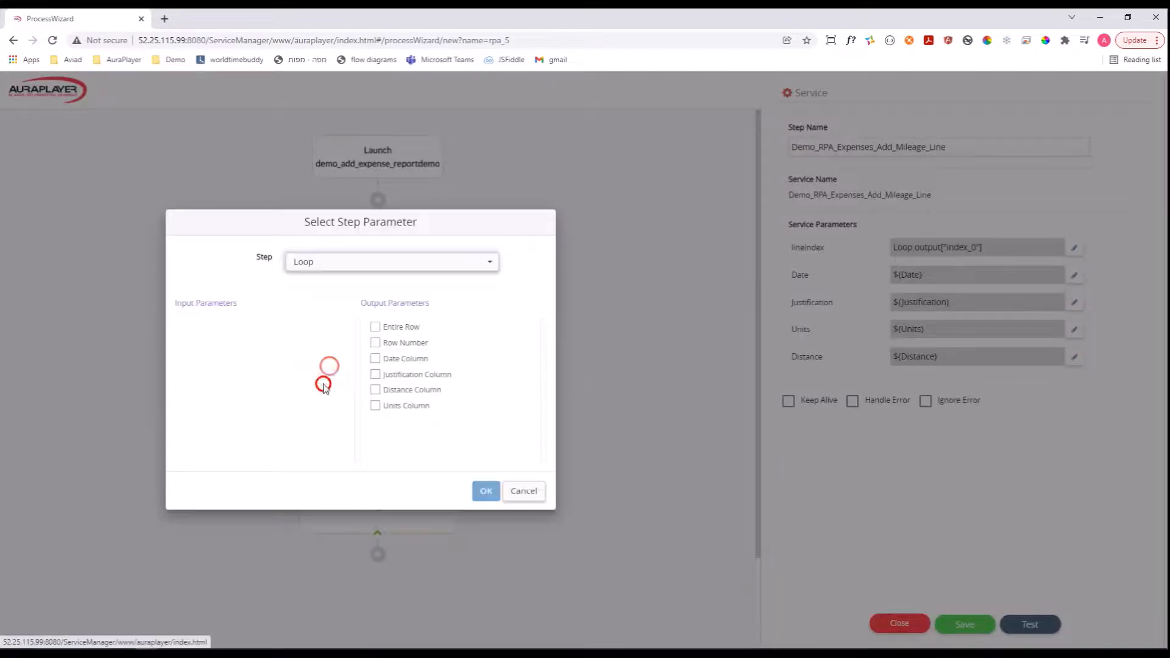
left_click(374, 359)
left_click(484, 490)
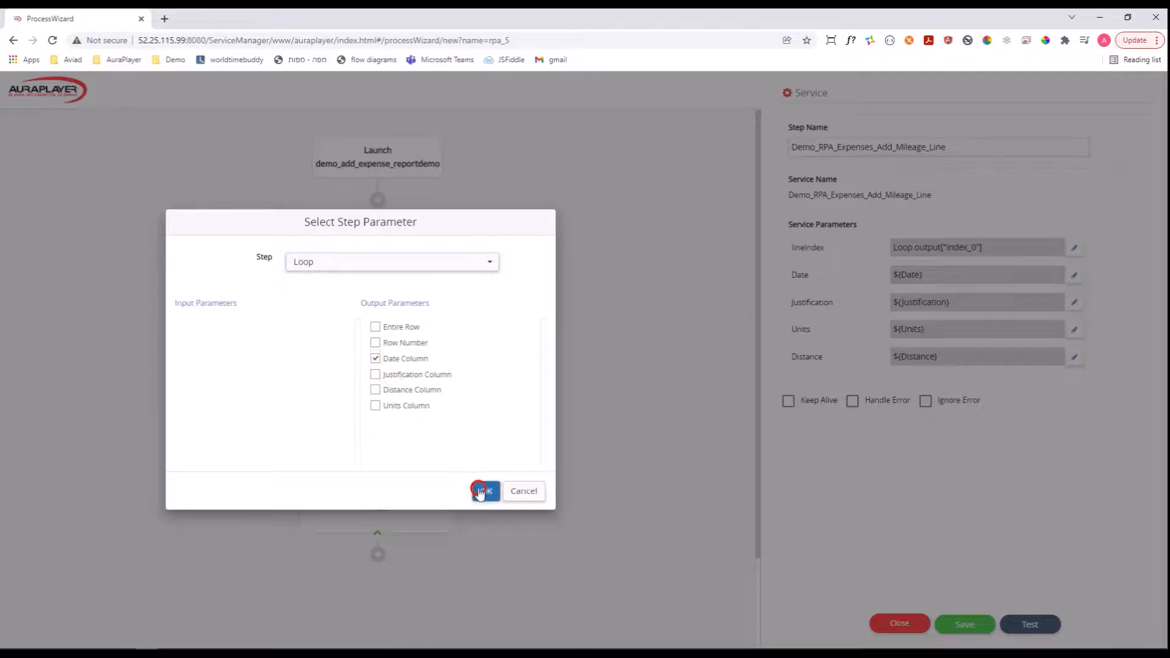
Map the add-mileage-line service's Justification parameter to the Loop step's Justification Column output.
left_click(1074, 301)
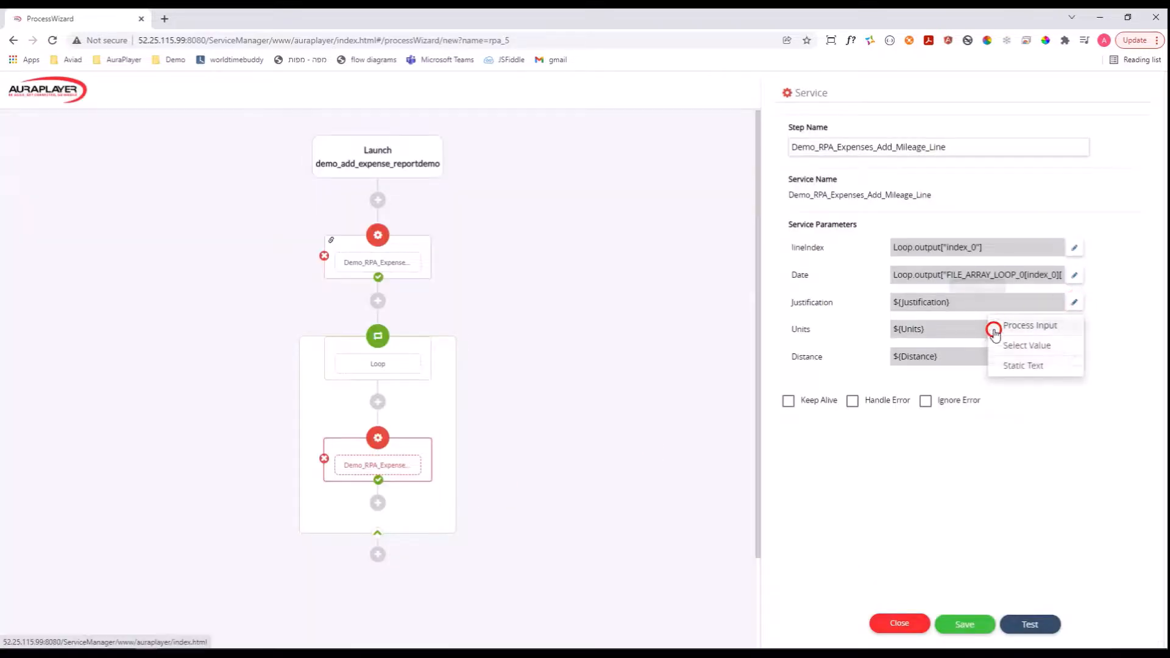
left_click(1017, 346)
left_click(428, 341)
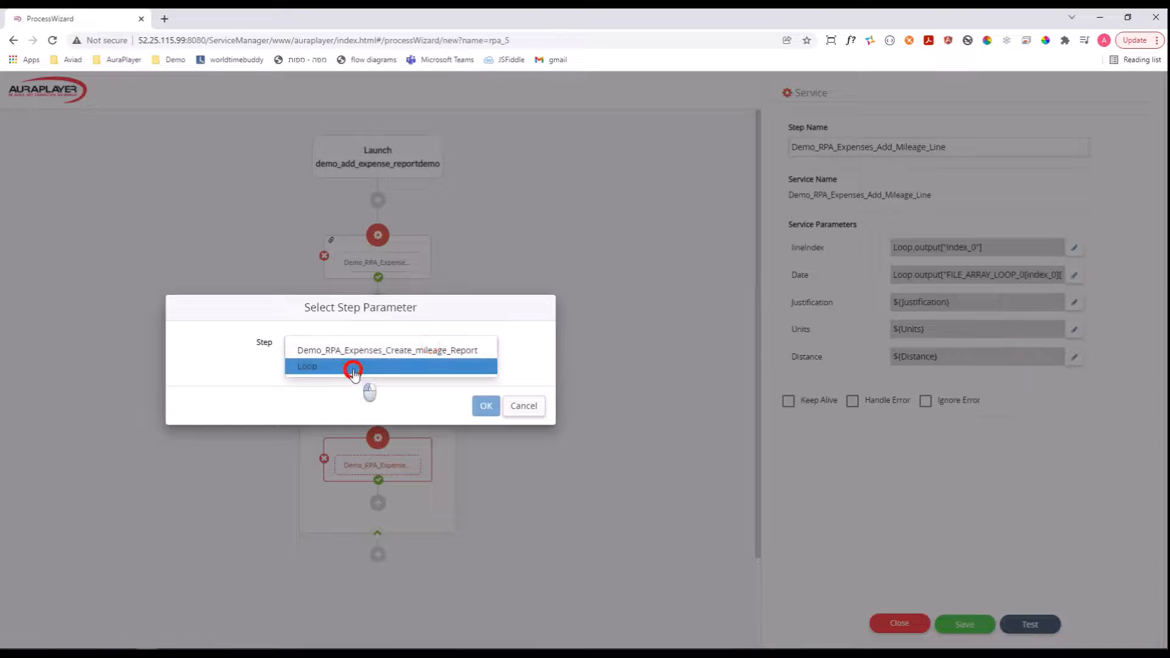
left_click(352, 368)
left_click(375, 374)
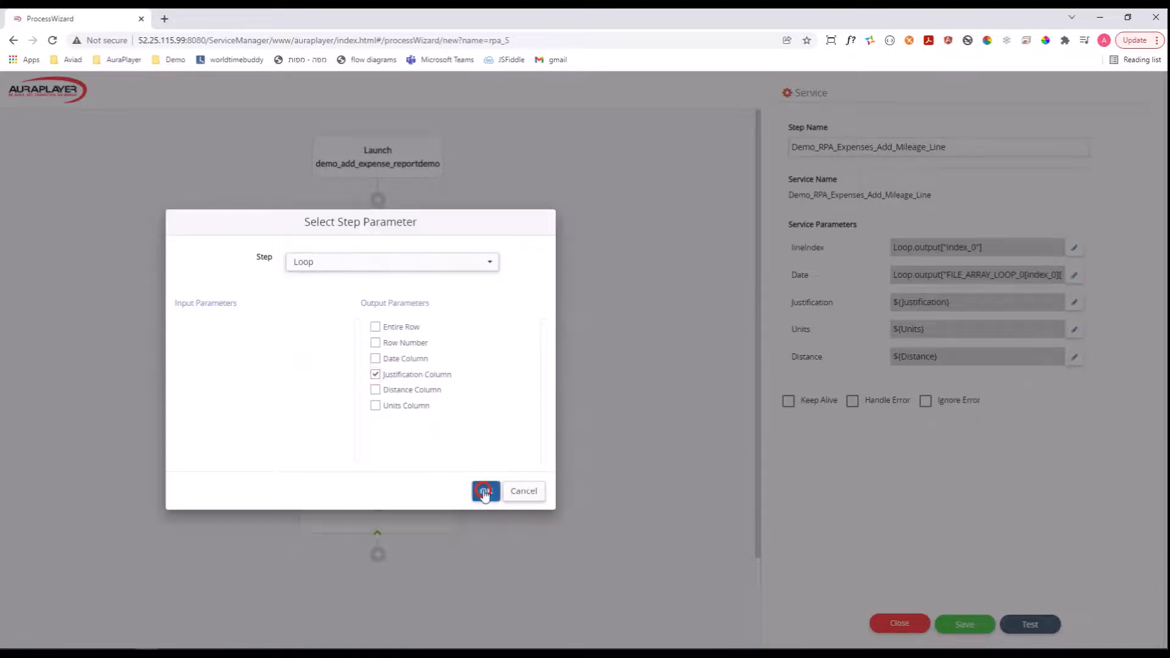
left_click(486, 491)
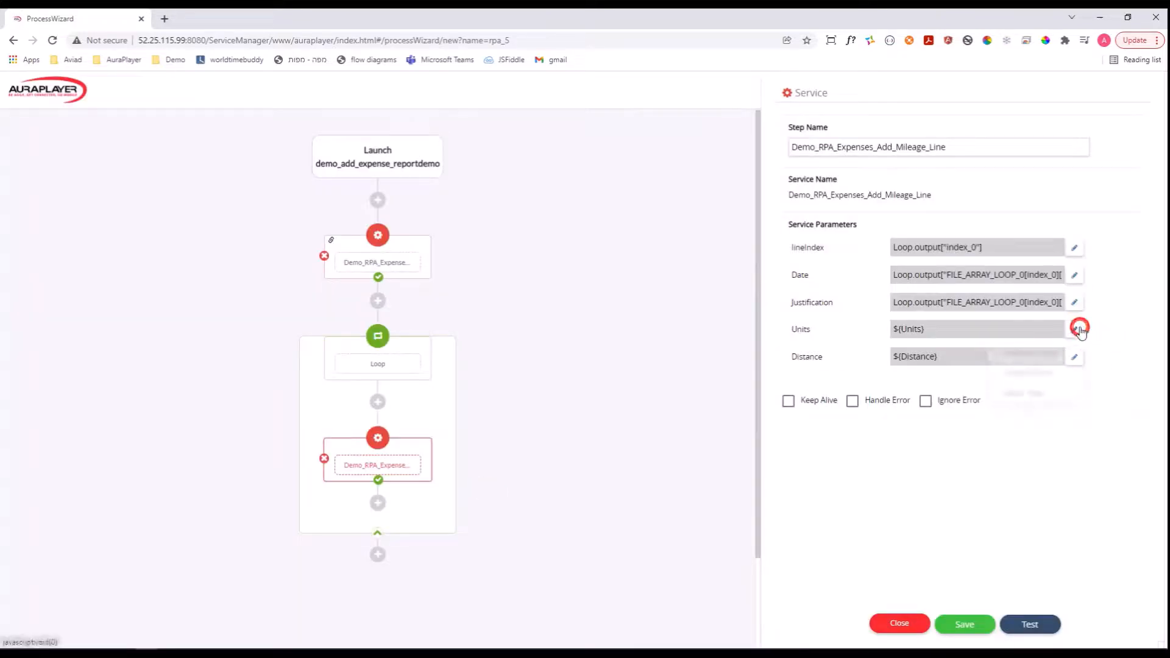
Map the service's Units parameter to the Loop step's Units Column output.
left_click(1075, 329)
left_click(1041, 372)
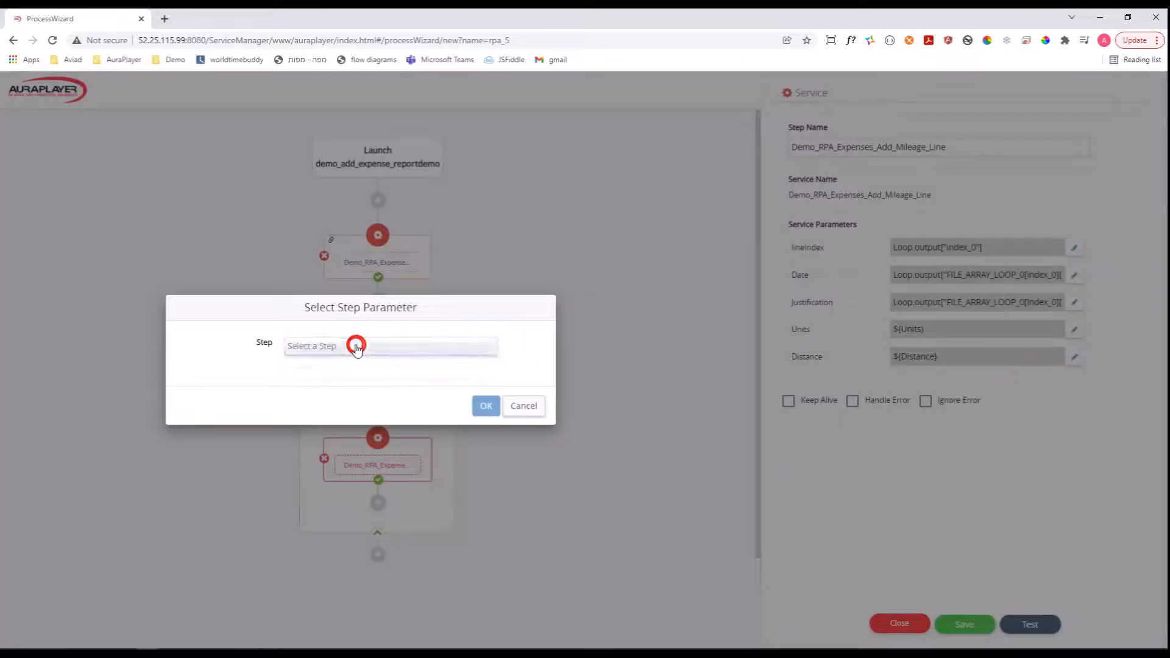
left_click(353, 342)
left_click(326, 365)
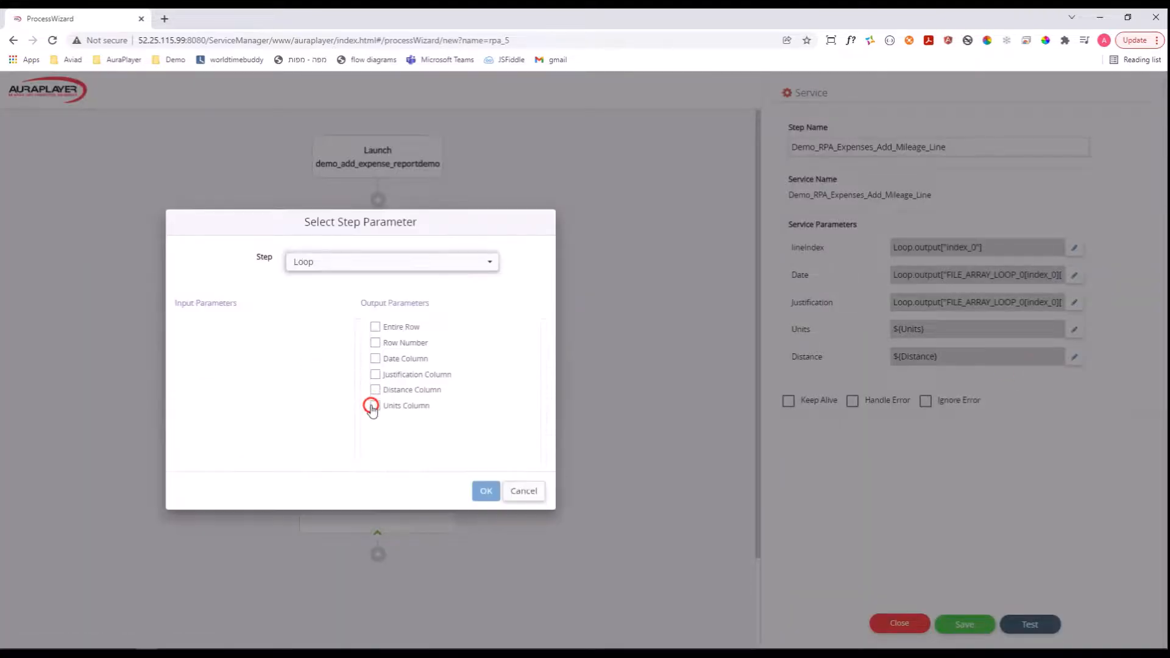
left_click(375, 406)
left_click(485, 491)
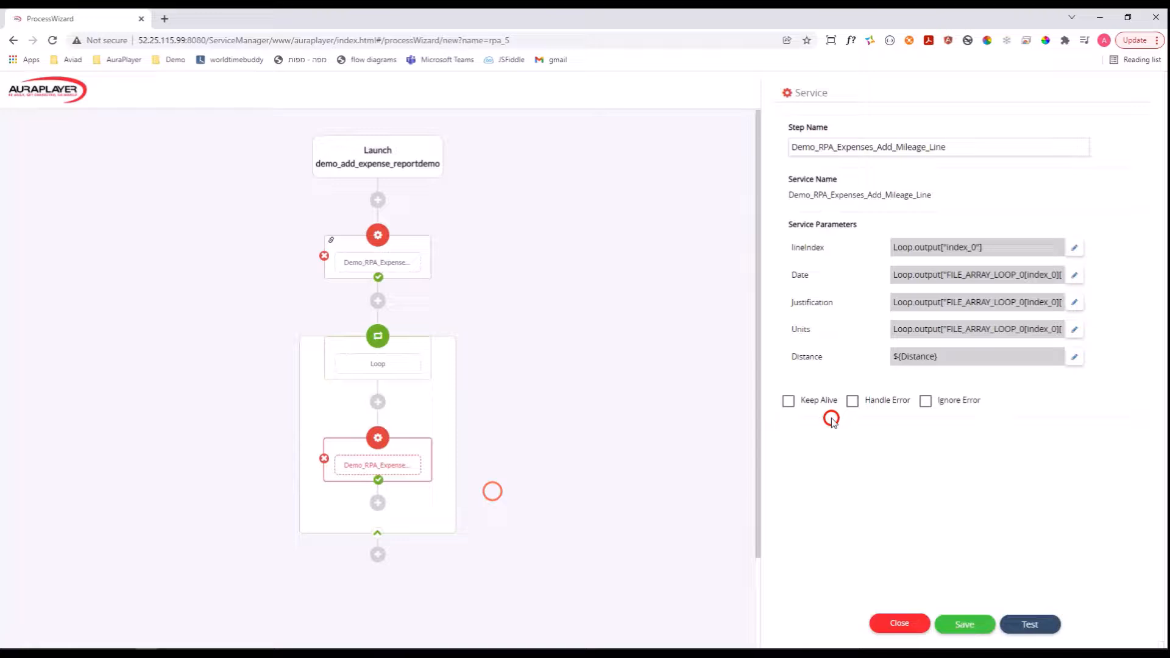
Map the service's Distance parameter to the Loop step's Distance Column output.
left_click(1078, 363)
left_click(1008, 400)
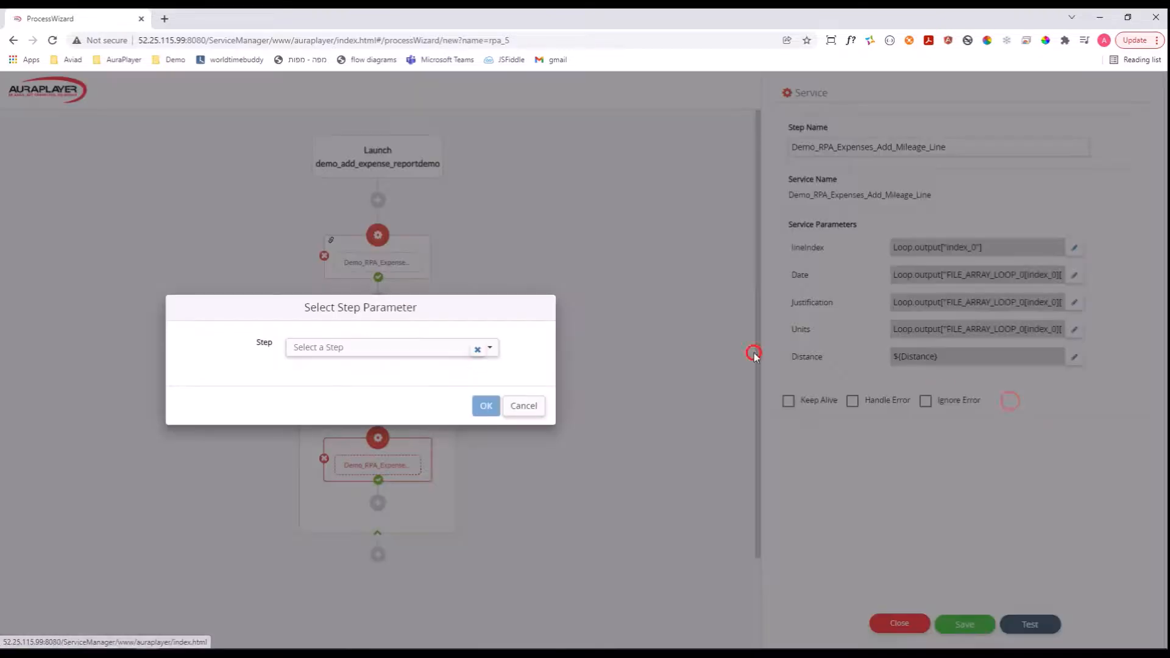
left_click(349, 352)
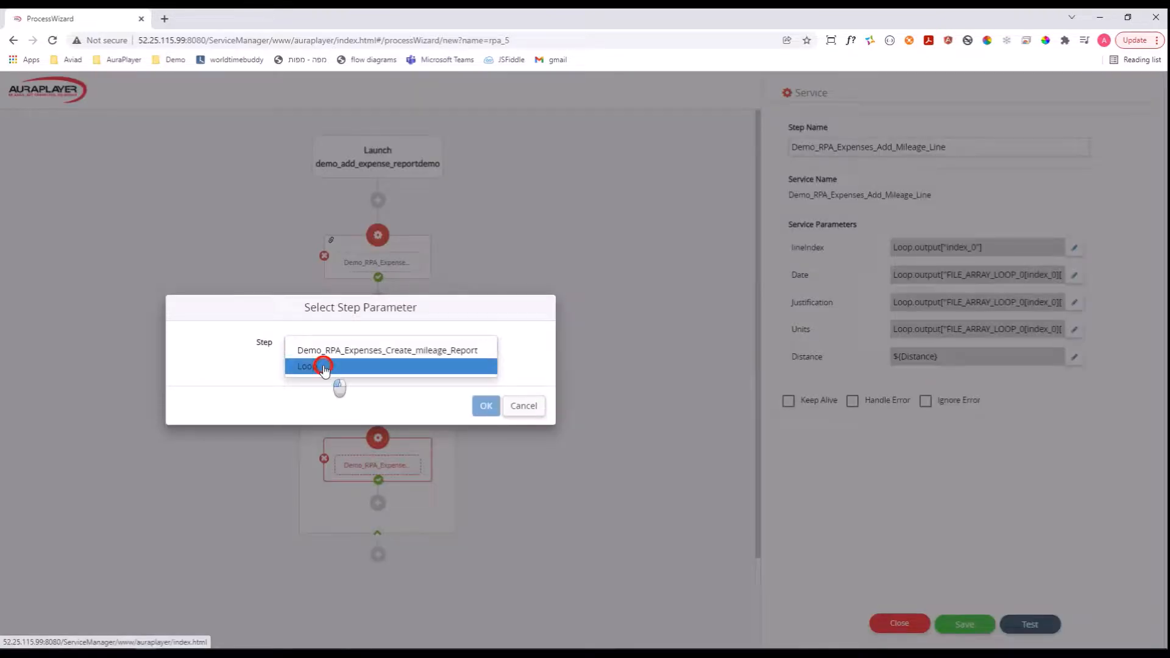
left_click(325, 365)
left_click(376, 389)
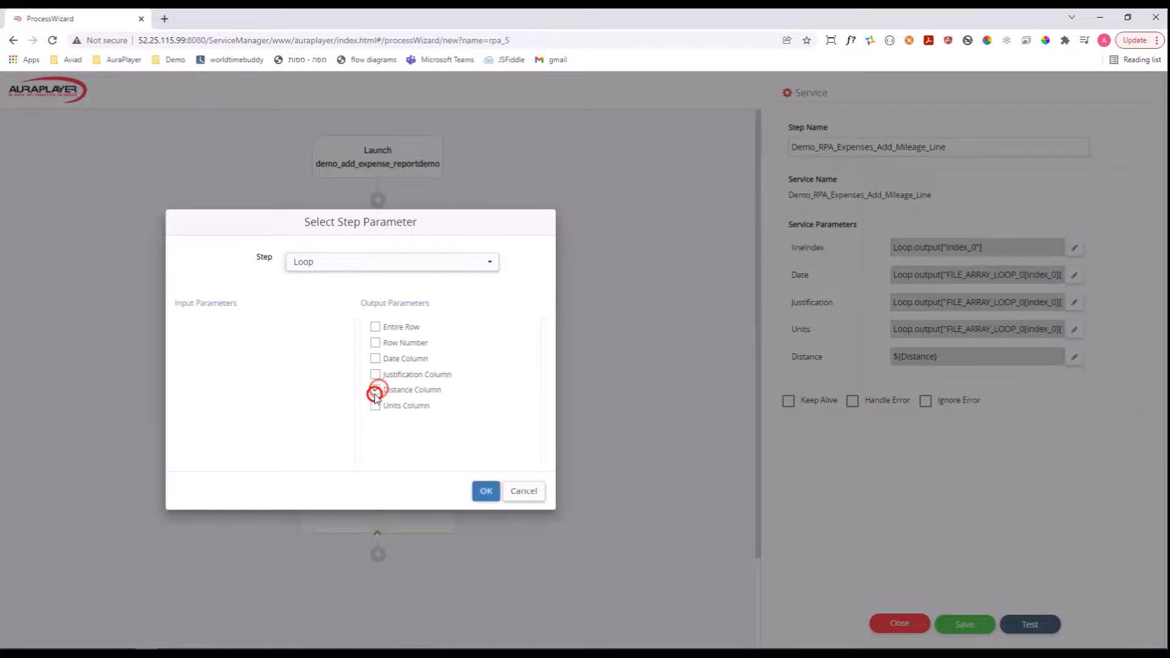
left_click(486, 490)
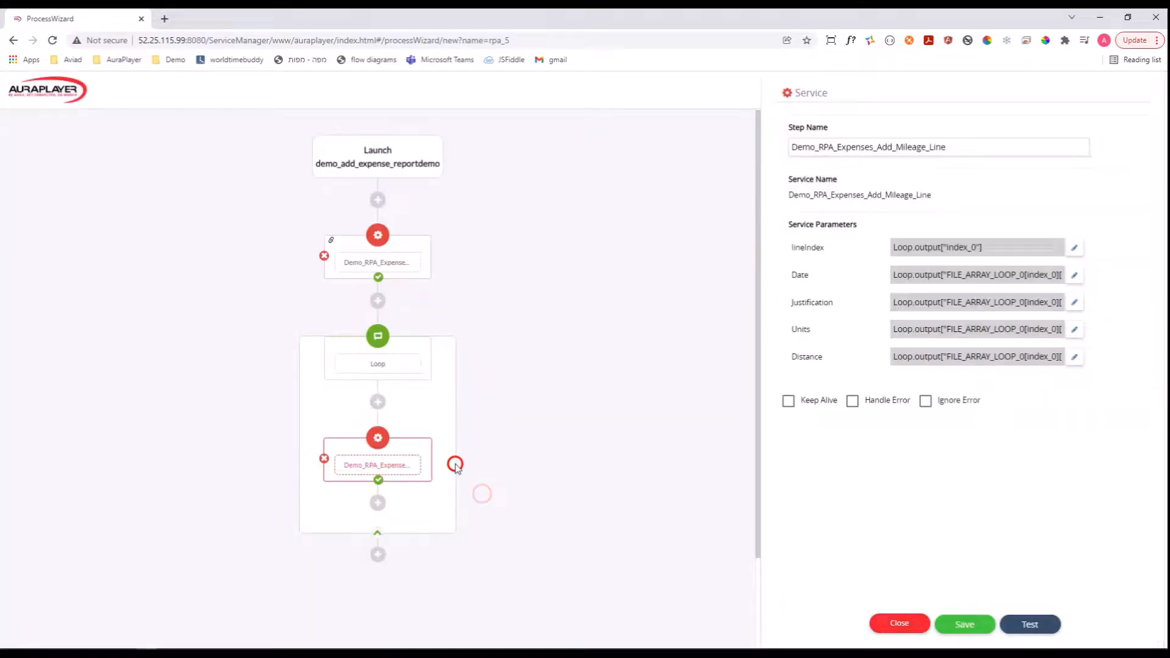
Enable Keep Alive for the Demo_RPA_Expenses_Add_Mileage_Line step inside the loop.
left_click(391, 465)
left_click(397, 472)
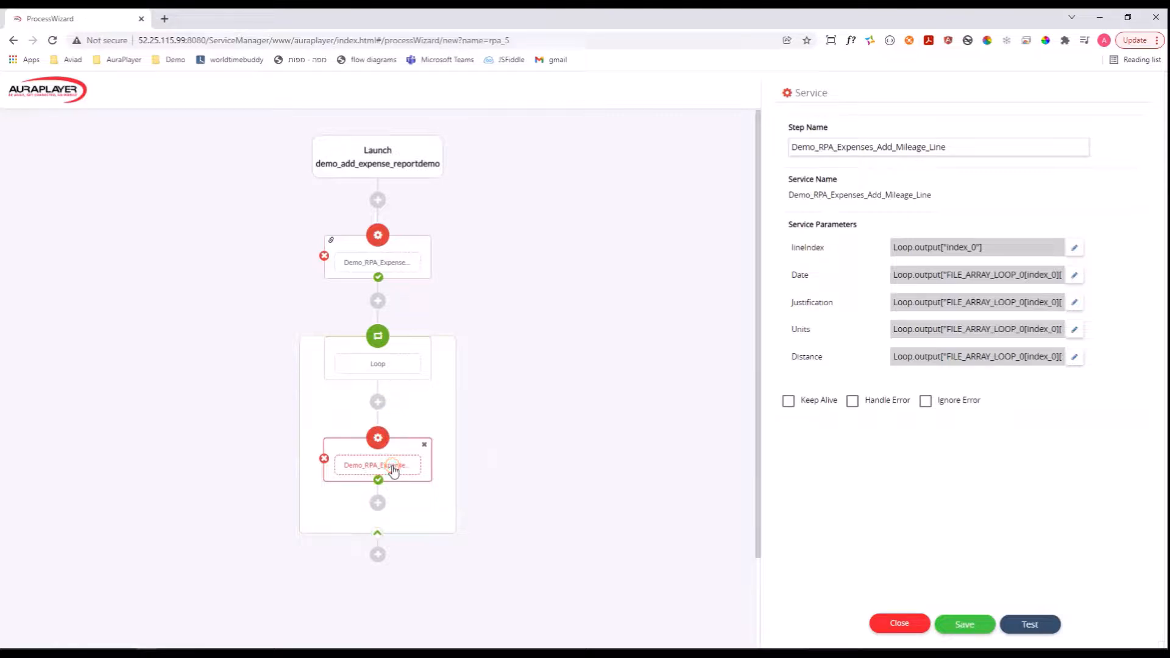
scroll(562, 387, "down", 2)
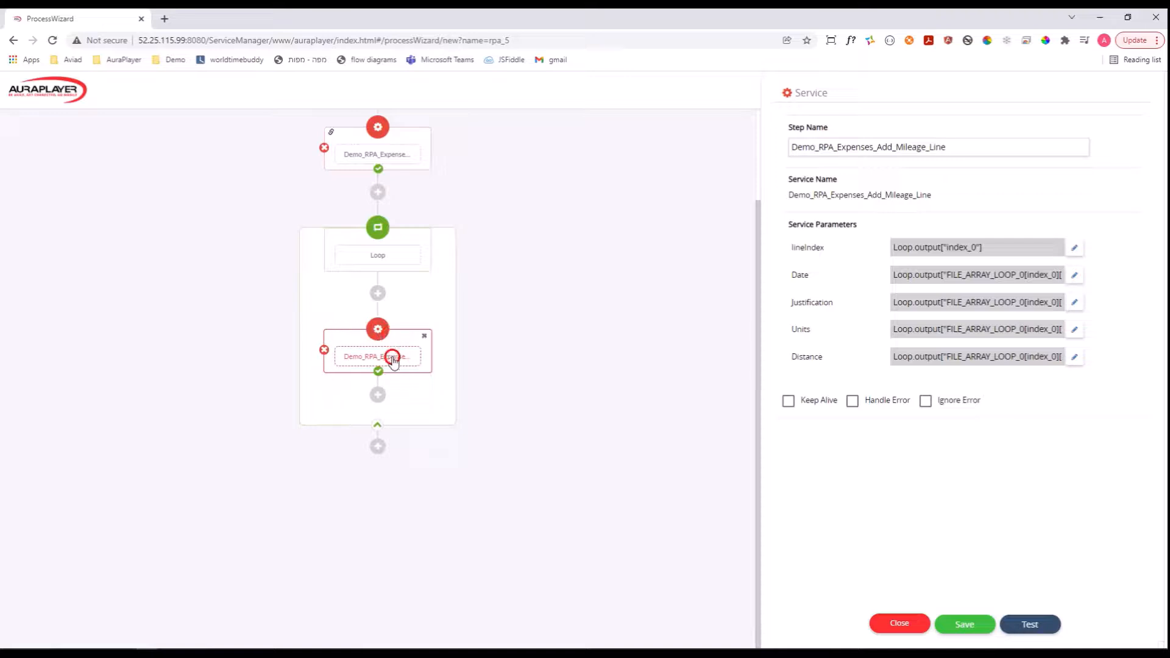
left_click(790, 401)
left_click(790, 401)
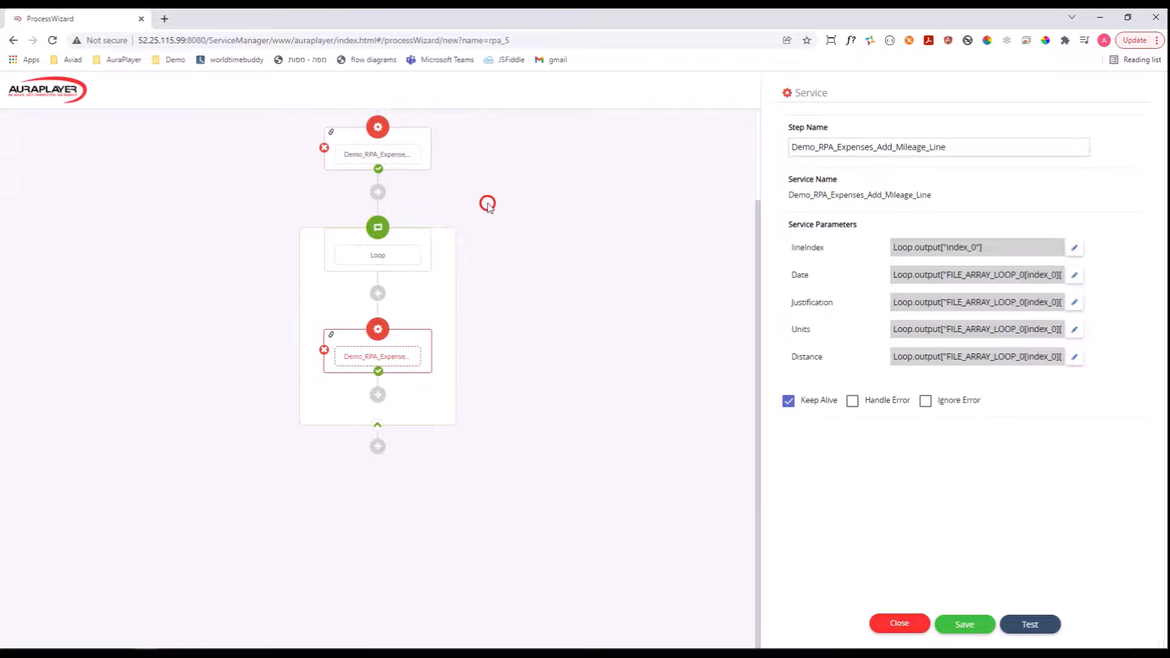
Add a Service step after the loop that uses Demo_RPA_Expenses_Submit_mileage_Report.
left_click(378, 448)
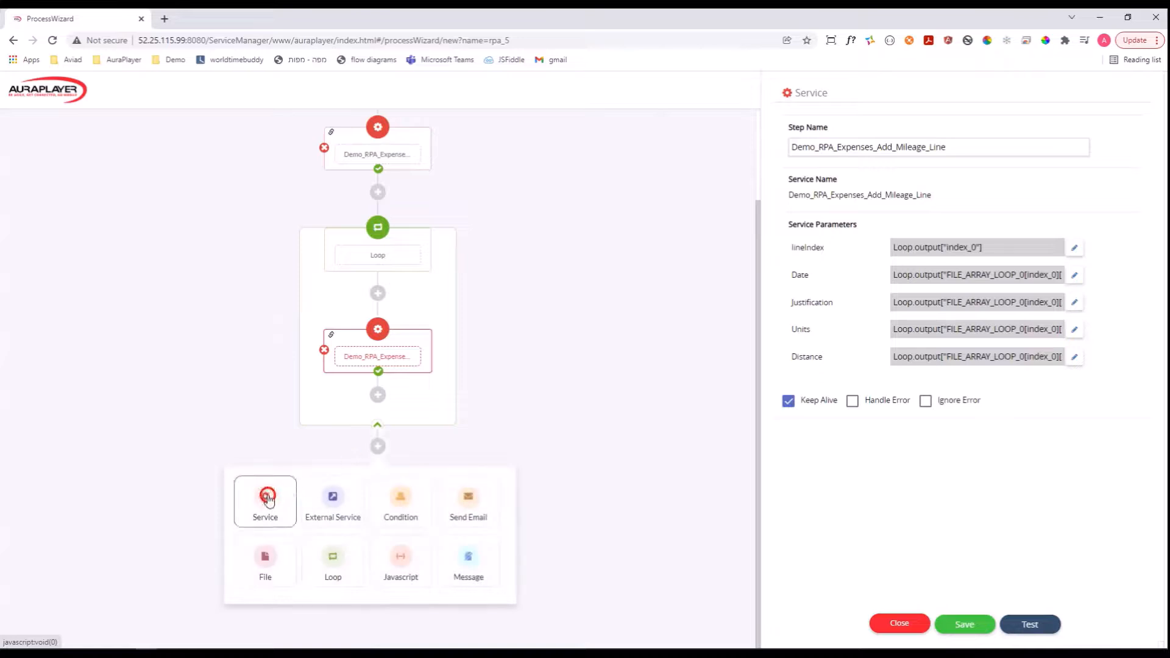
left_click(268, 498)
left_click(395, 352)
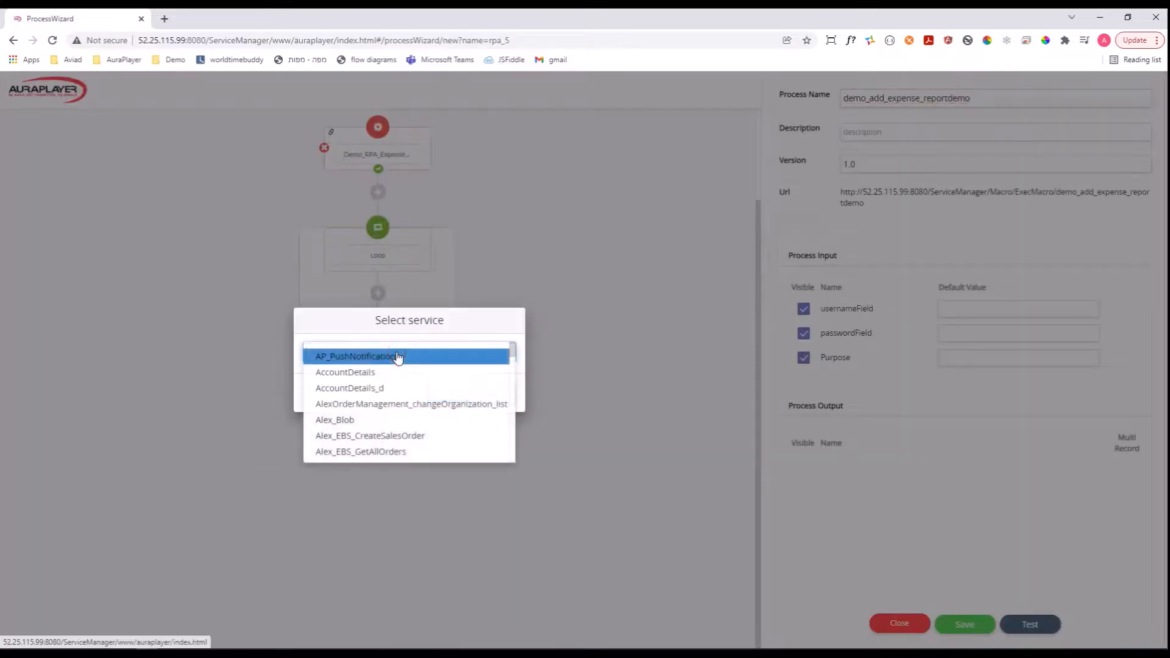
type("demo_rpa")
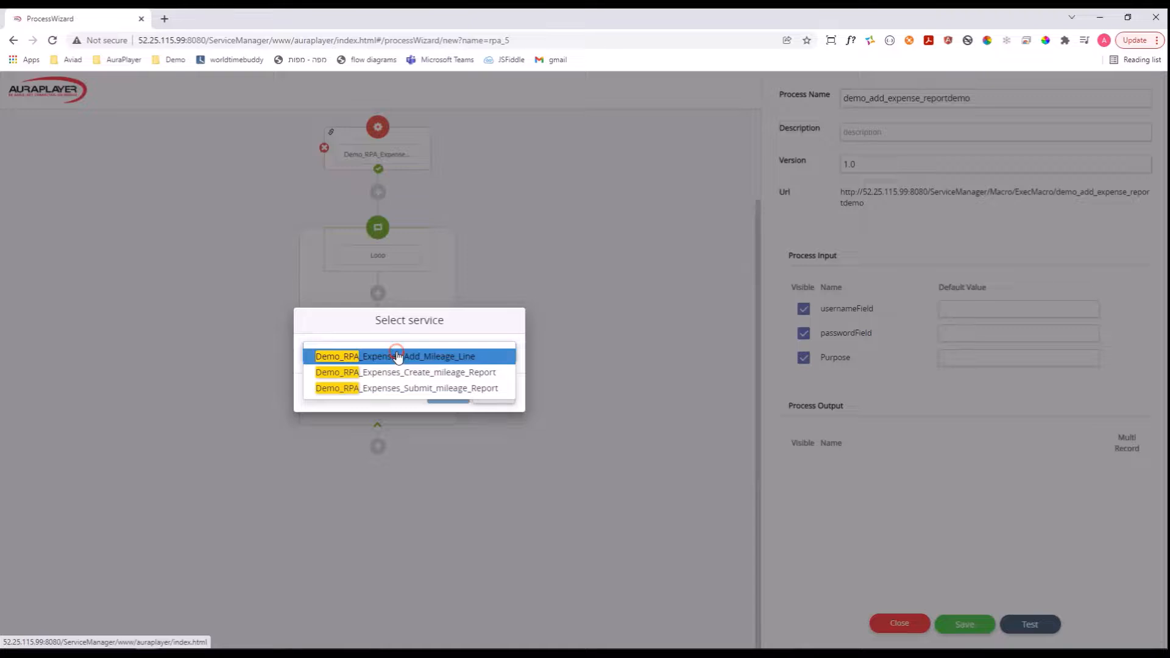
left_click(411, 388)
left_click(462, 394)
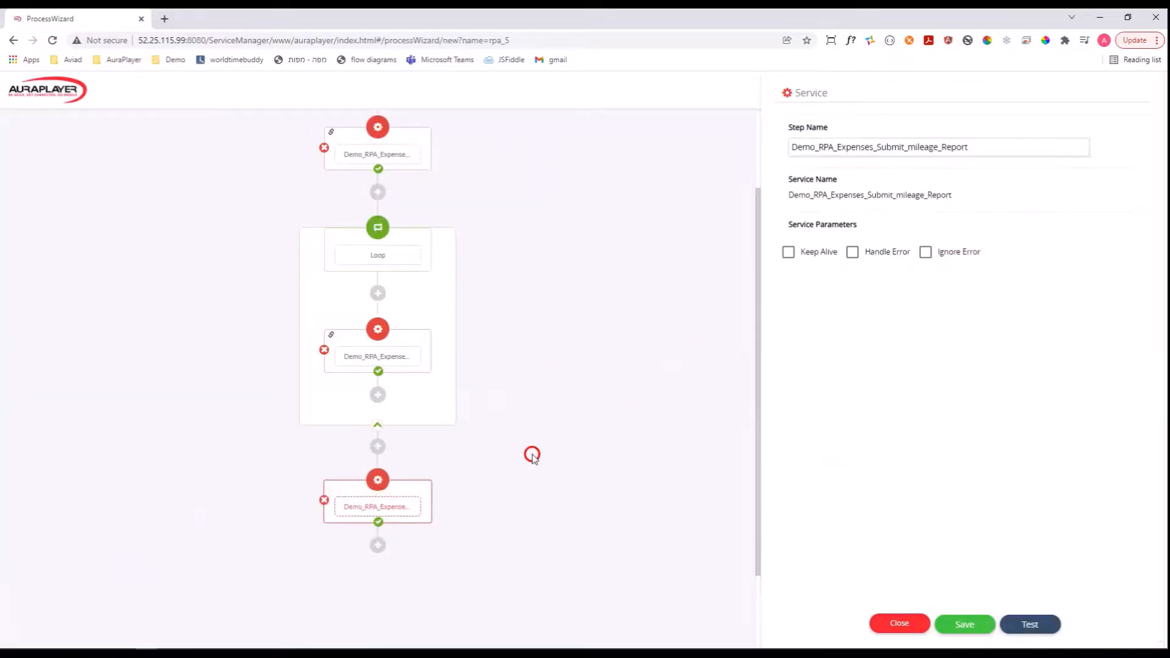
Add a Send Email step after the submit-report service and start filling in its recipient address.
scroll(532, 456, "down", 2)
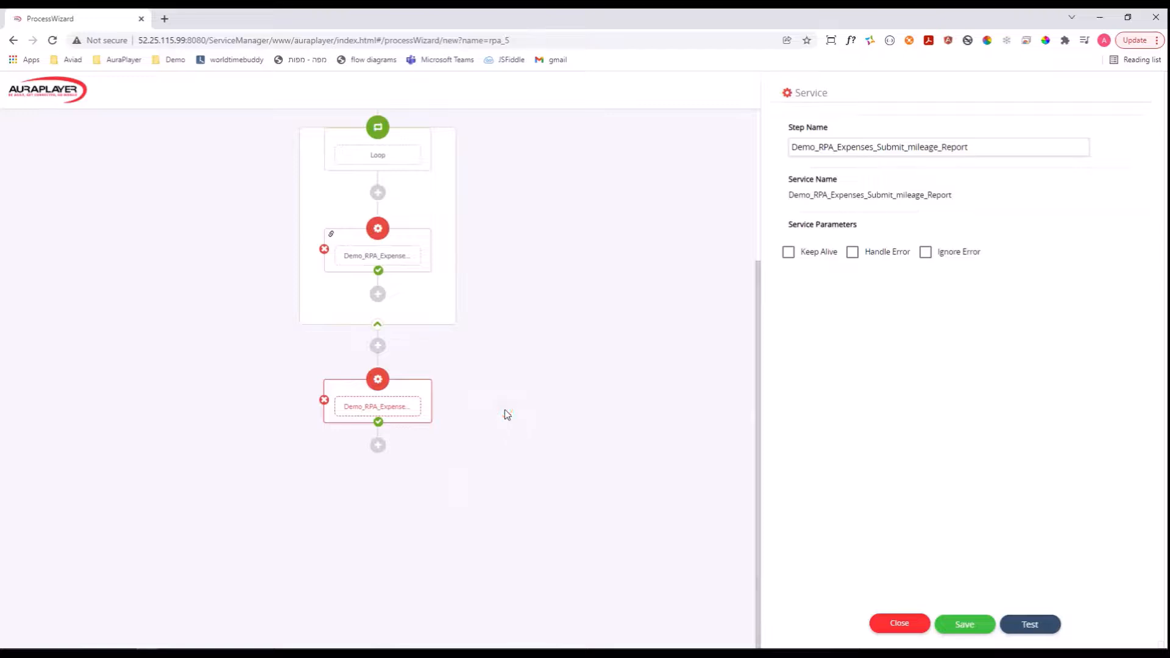
left_click(378, 444)
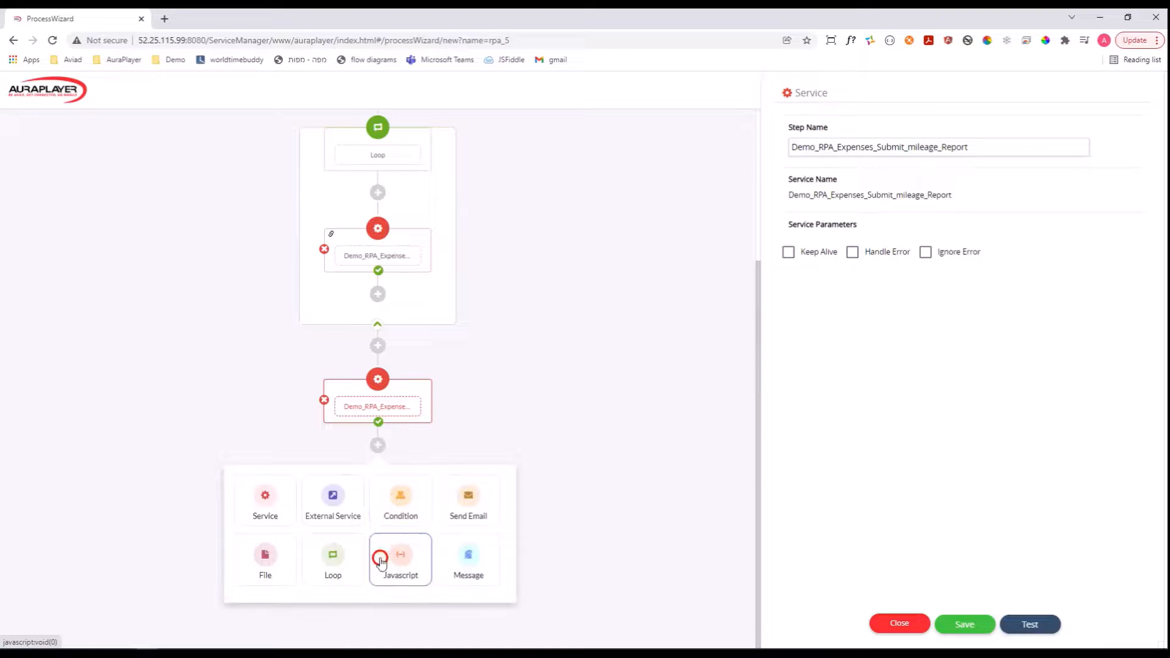
left_click(466, 496)
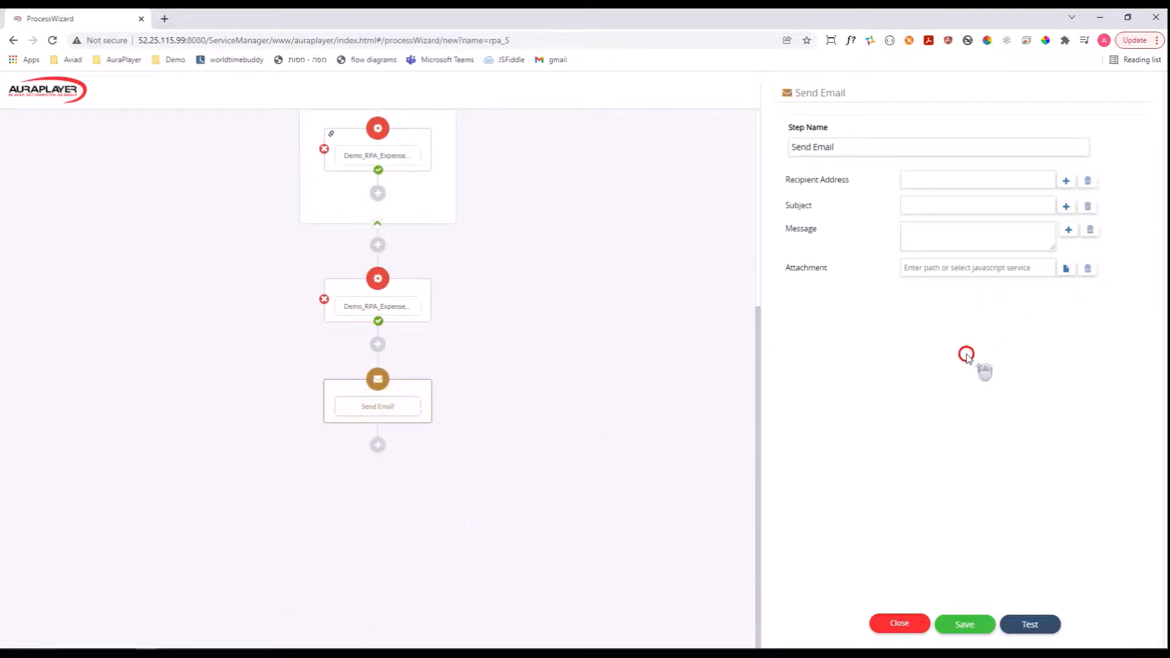
left_click(949, 186)
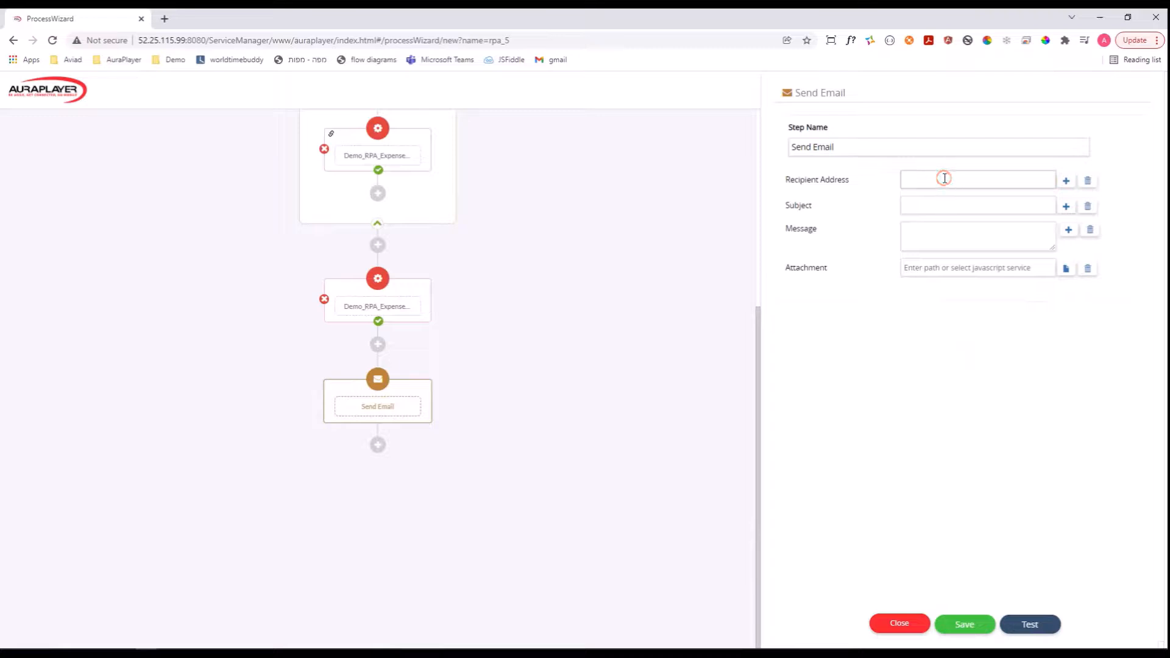
left_click(944, 178)
key("shift+Tab")
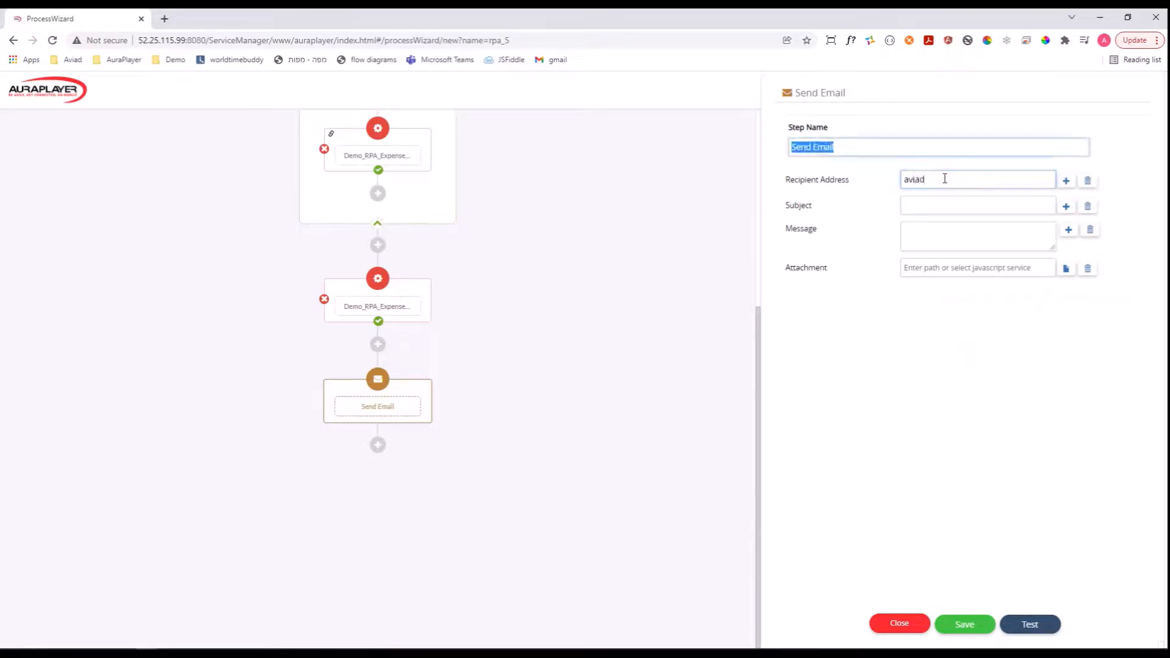
type("@auraplayer.com")
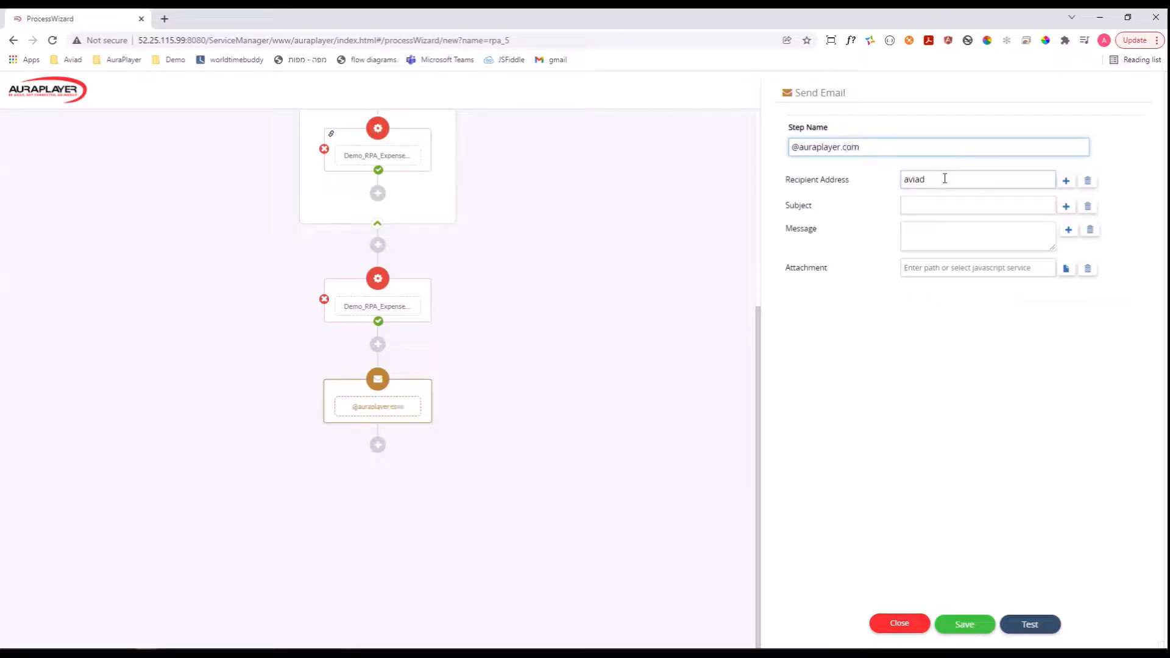
left_click_drag(895, 146, 755, 150)
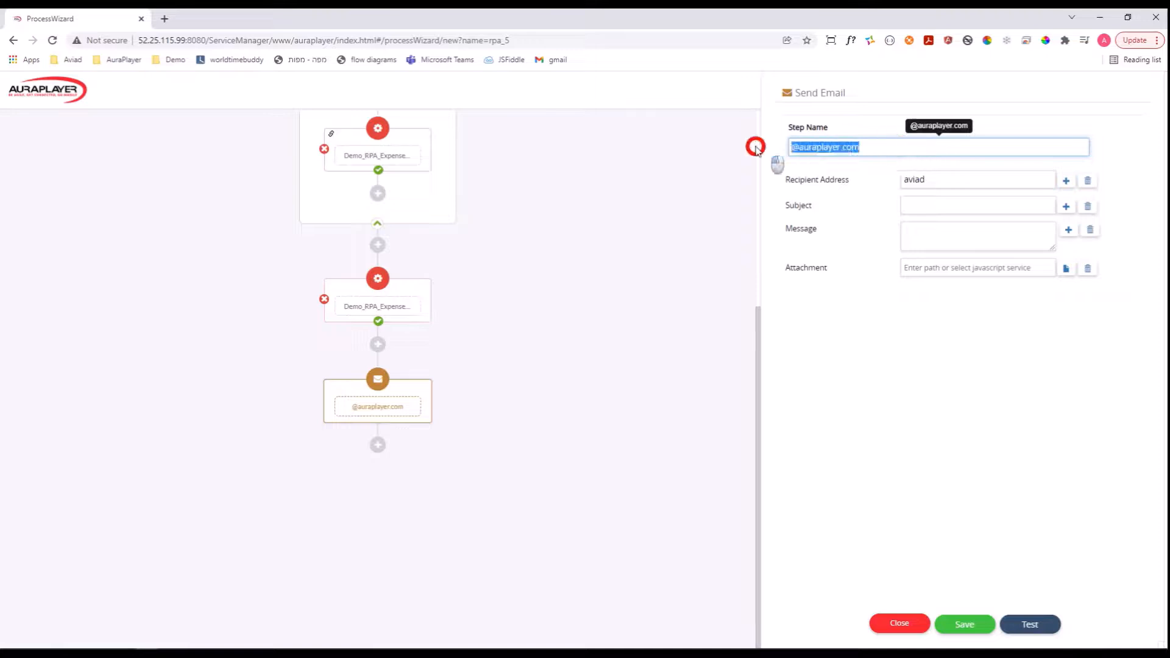
key("ctrl+z")
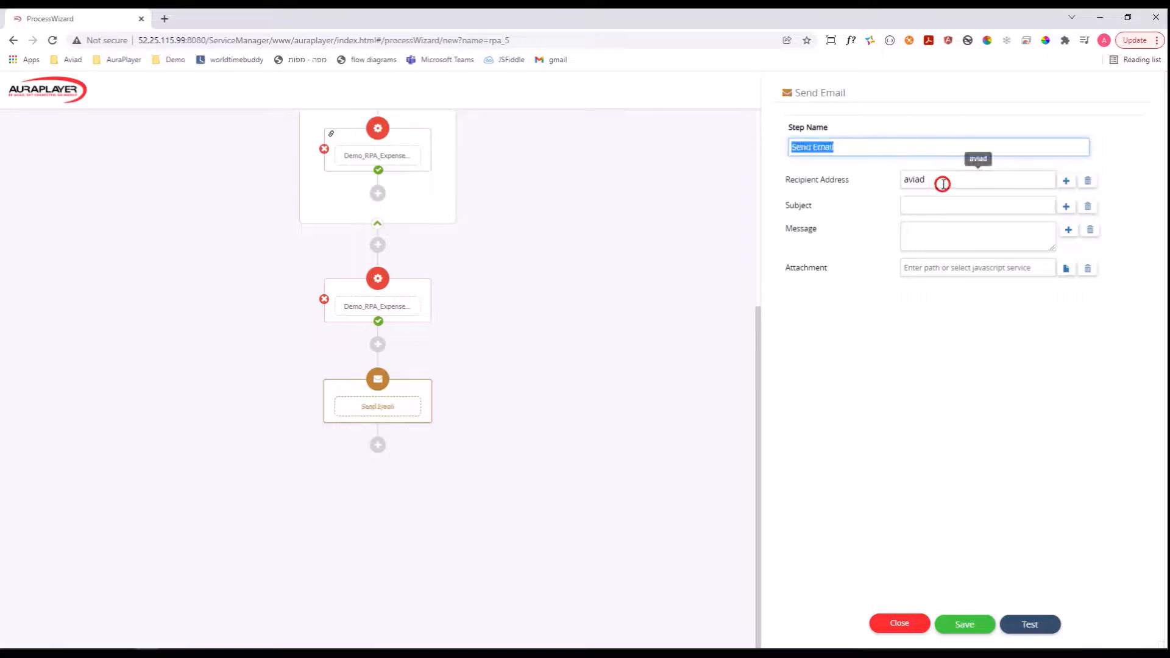
Complete the Send Email step's recipient e-mail address.
left_click(943, 184)
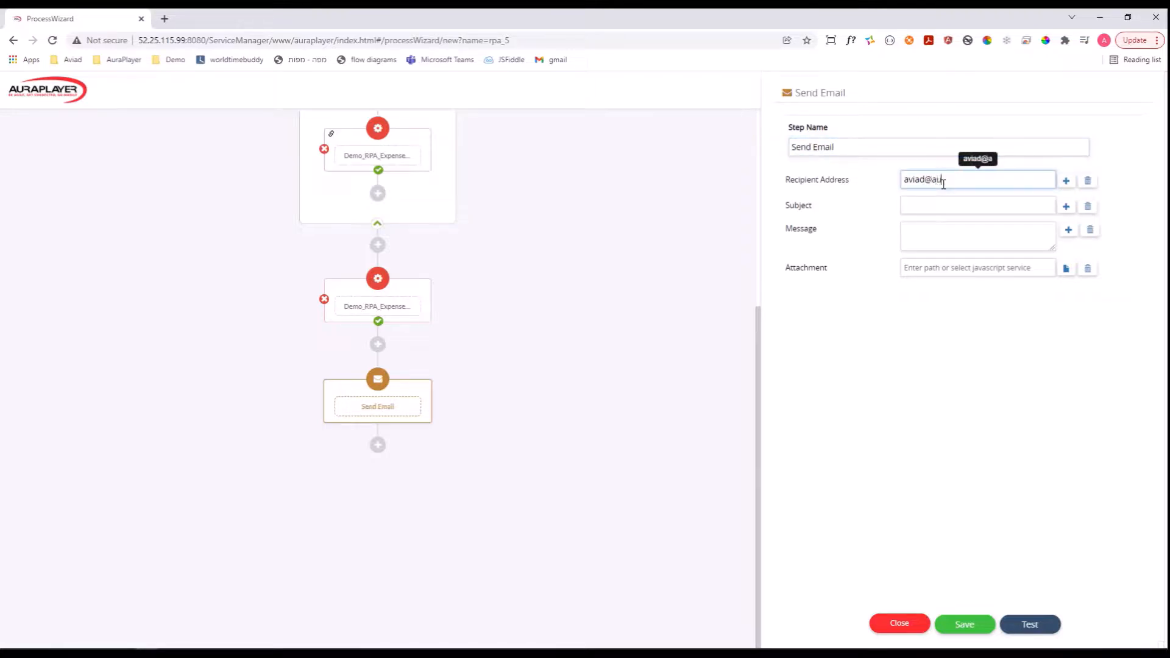
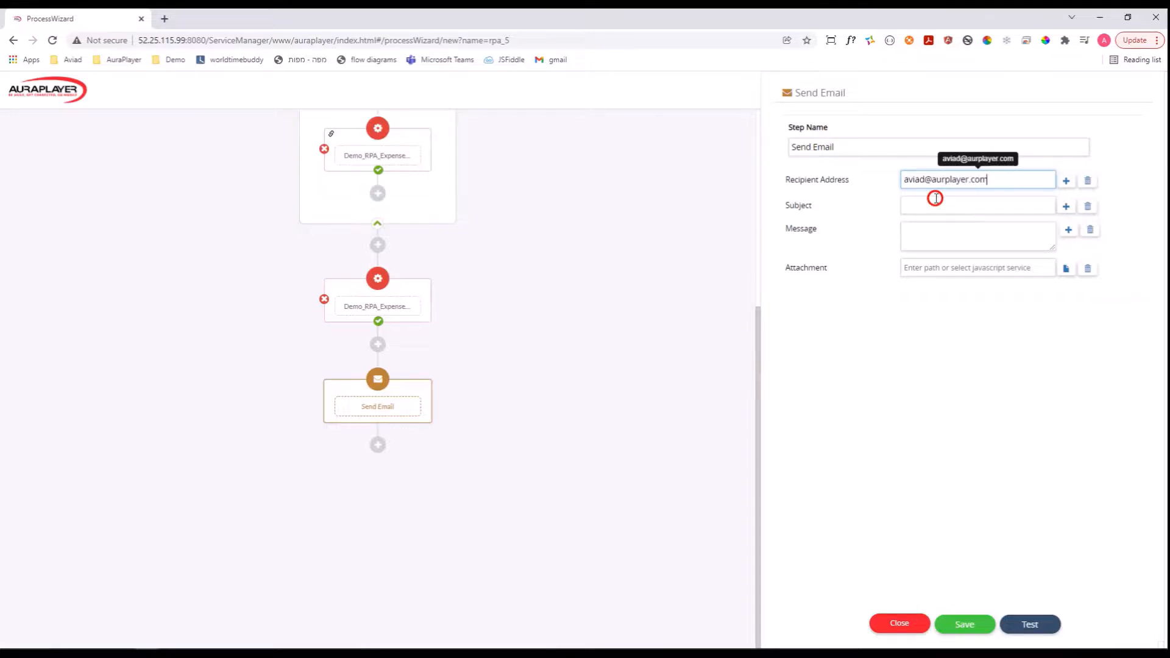
Set the e-mail subject to "A new report was create:".
left_click(936, 198)
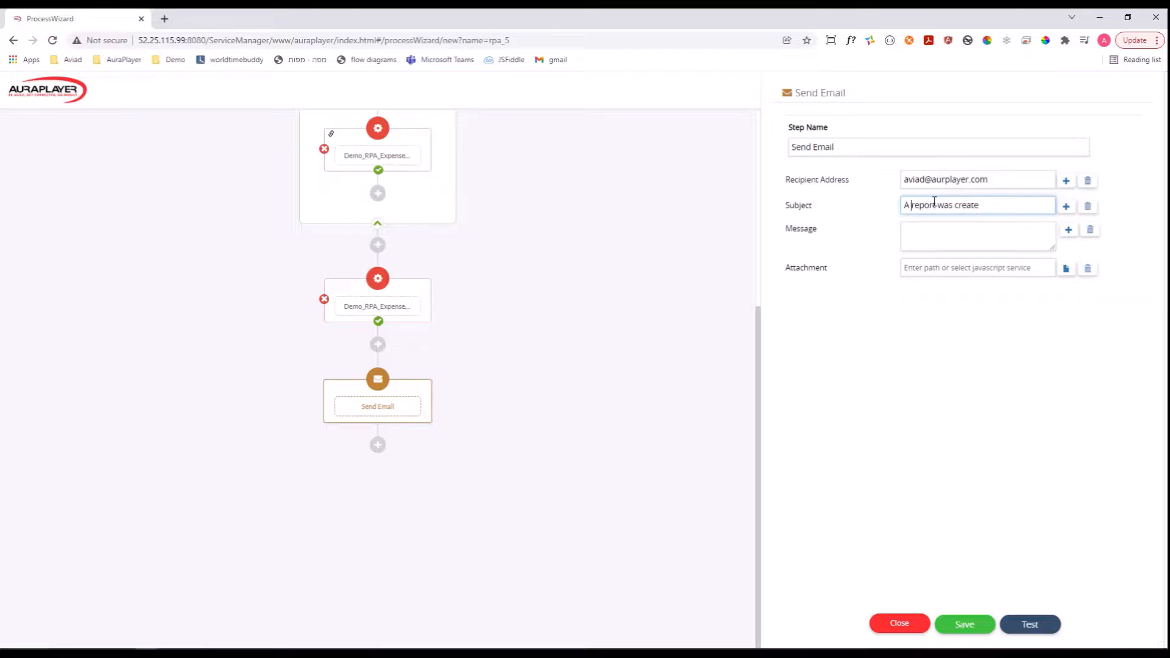
type("new")
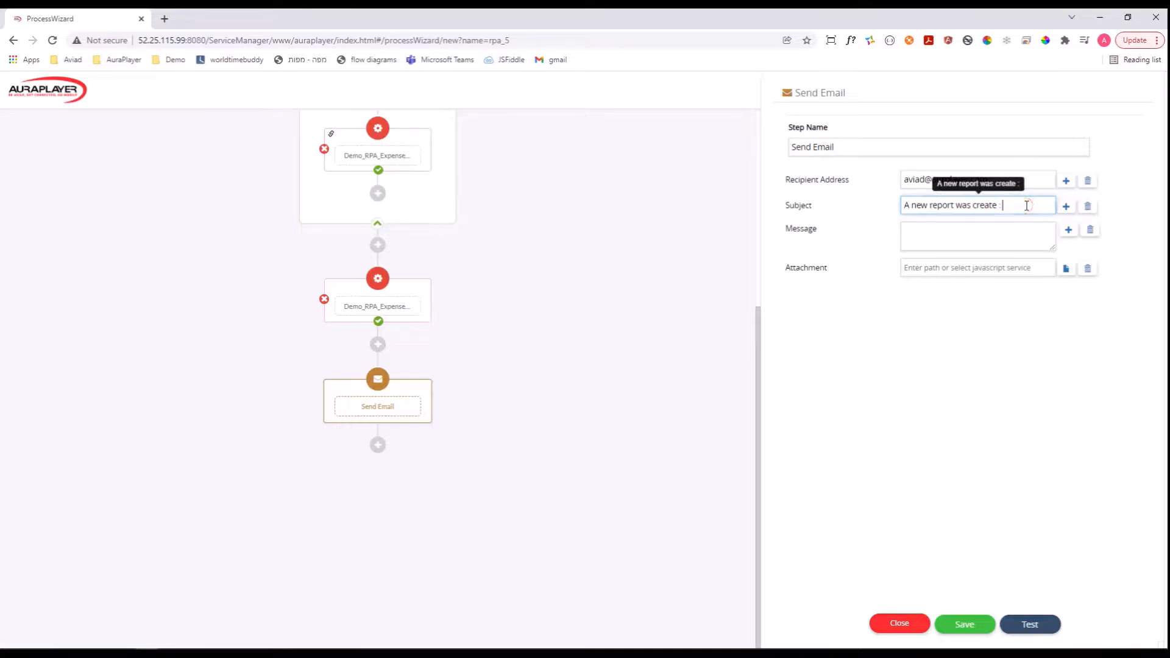
key("BackSpace")
type(":")
left_click(1027, 206)
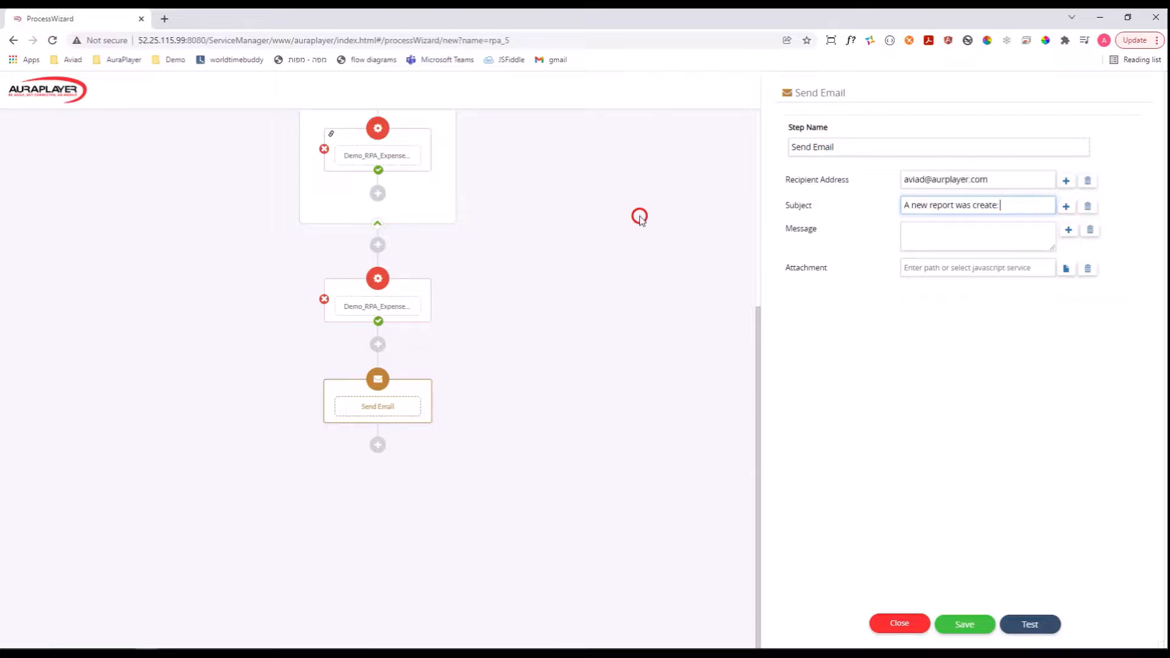
Append the SubmittedReport output of Demo_RPA_Expenses_Submit_mileage_Report to the e-mail subject.
scroll(631, 261, "up", 1)
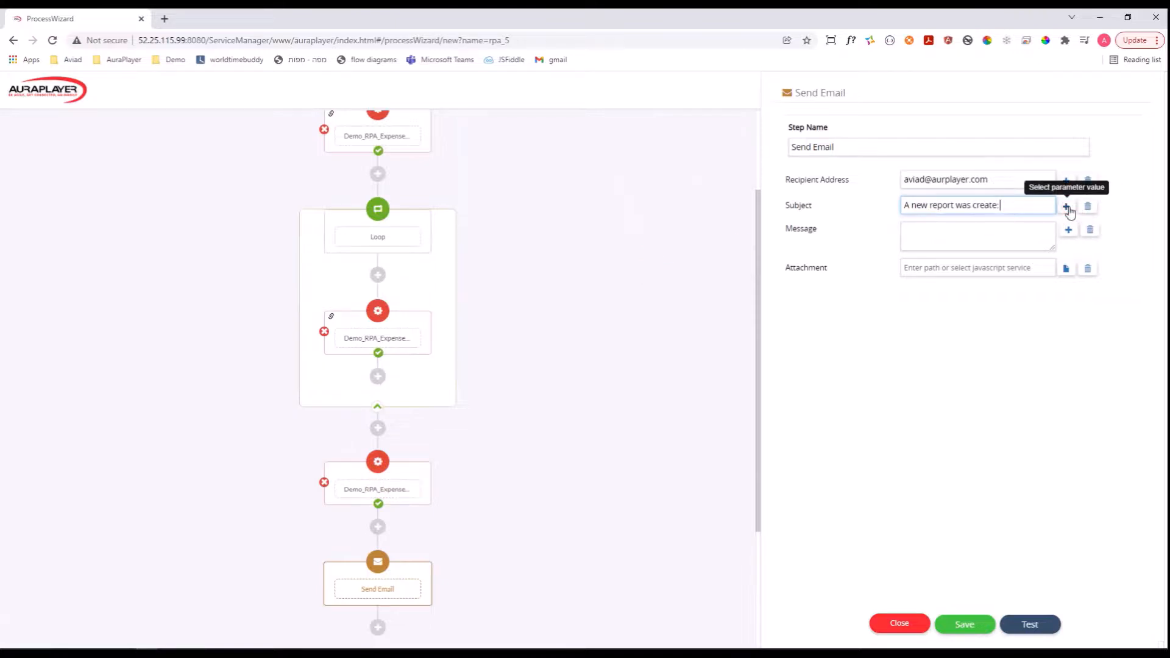
left_click(1067, 207)
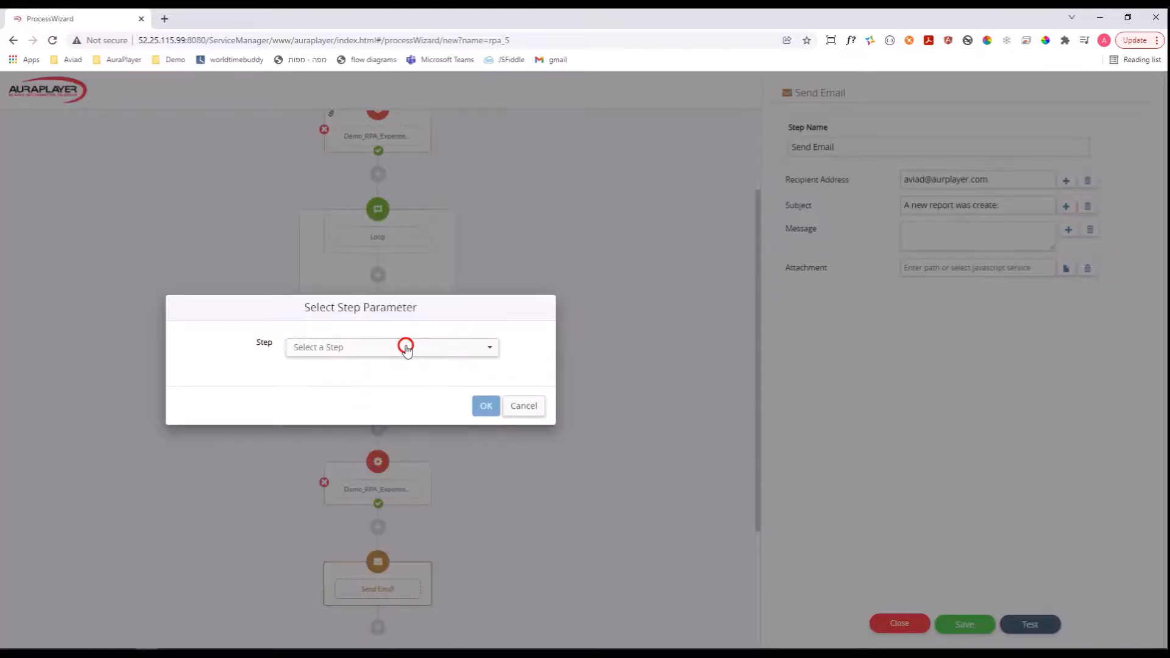
left_click(402, 346)
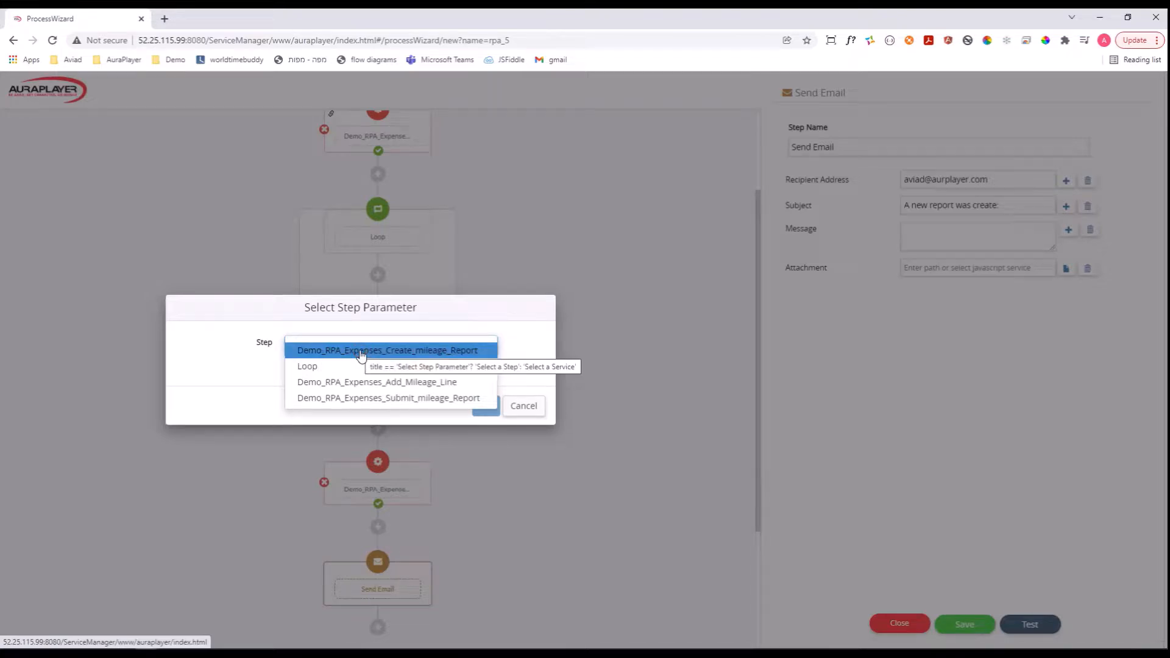
left_click(375, 400)
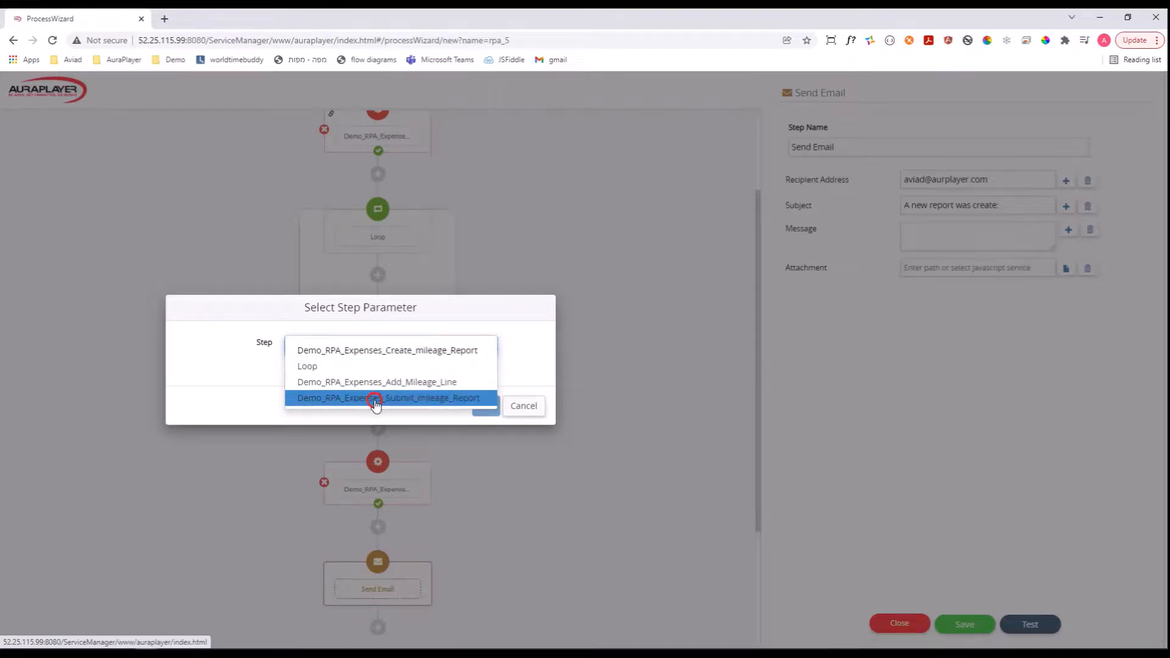
left_click(375, 399)
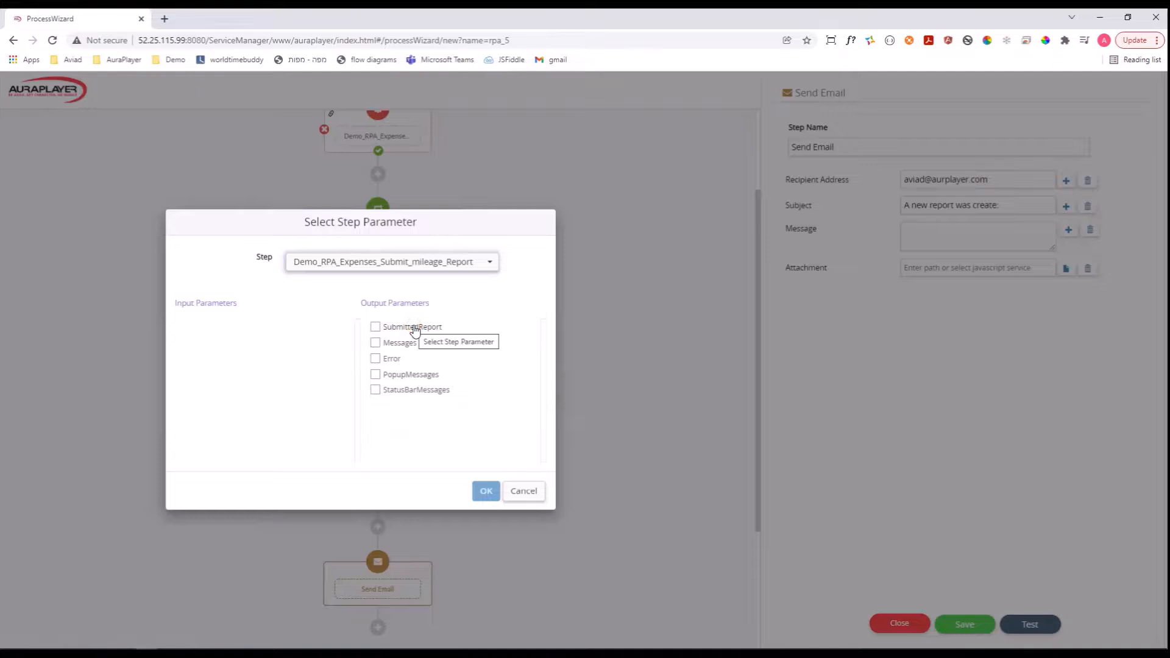
left_click(378, 328)
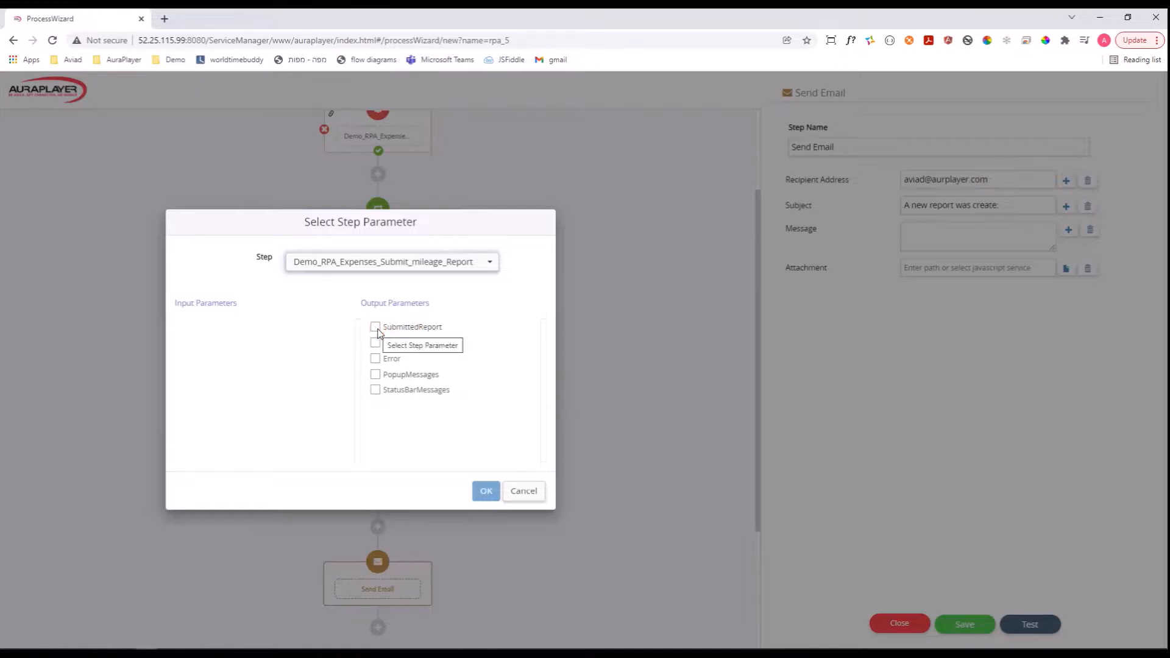
left_click(378, 329)
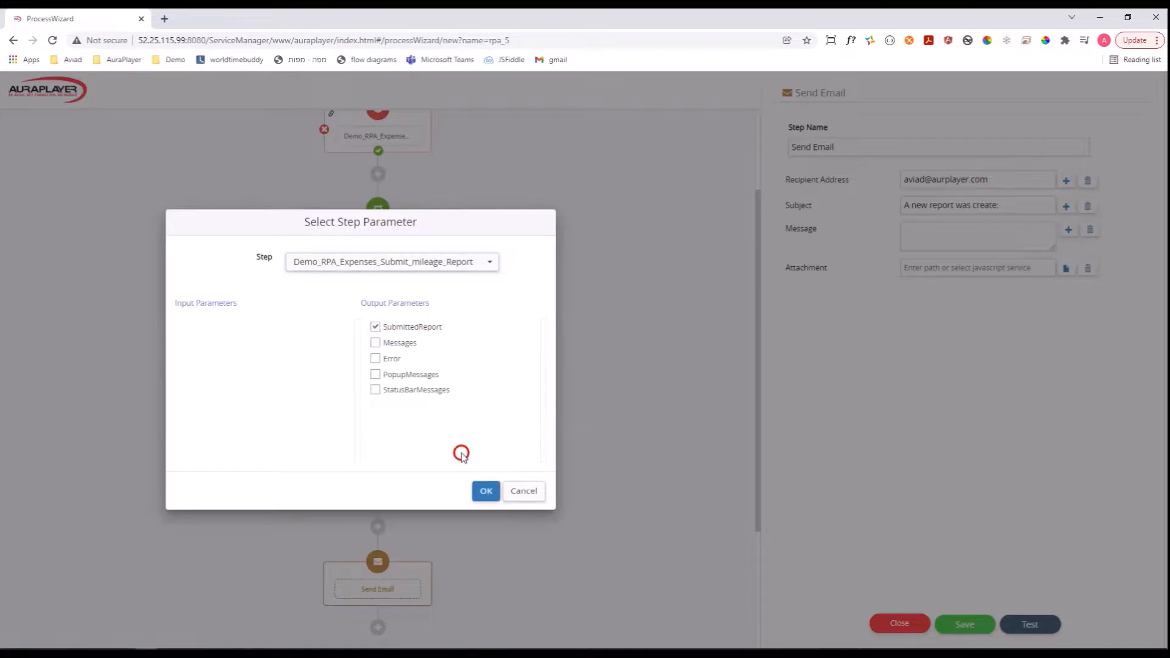
left_click(487, 493)
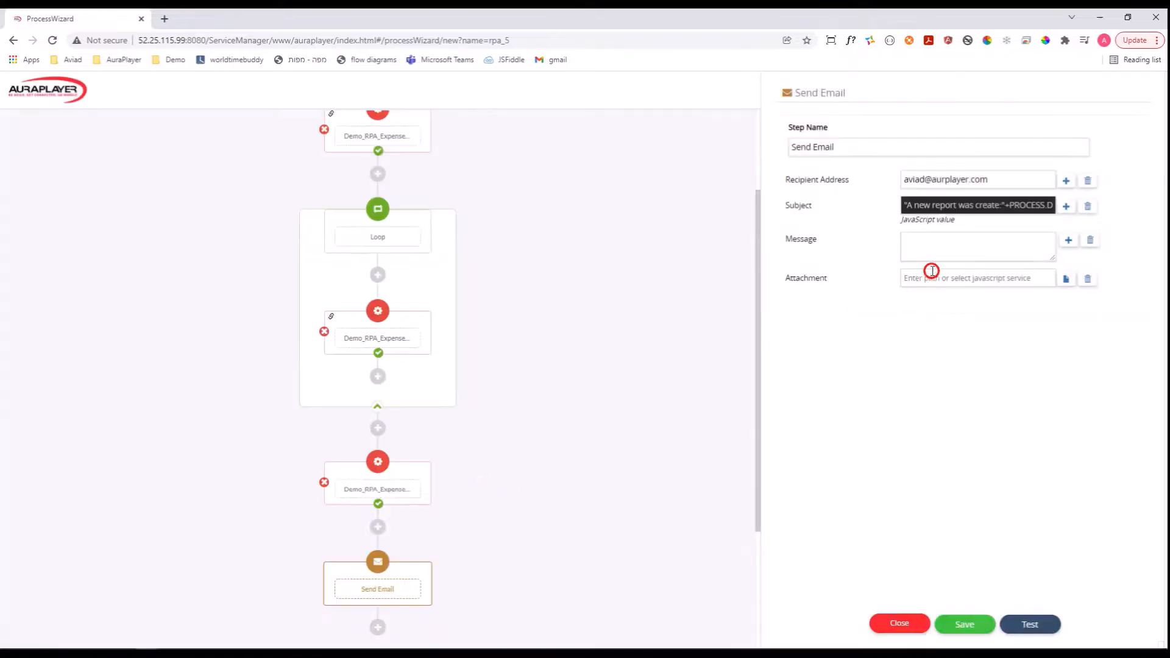
Set the e-mail message to the Messages output of Demo_RPA_Expenses_Submit_mileage_Report.
left_click(944, 246)
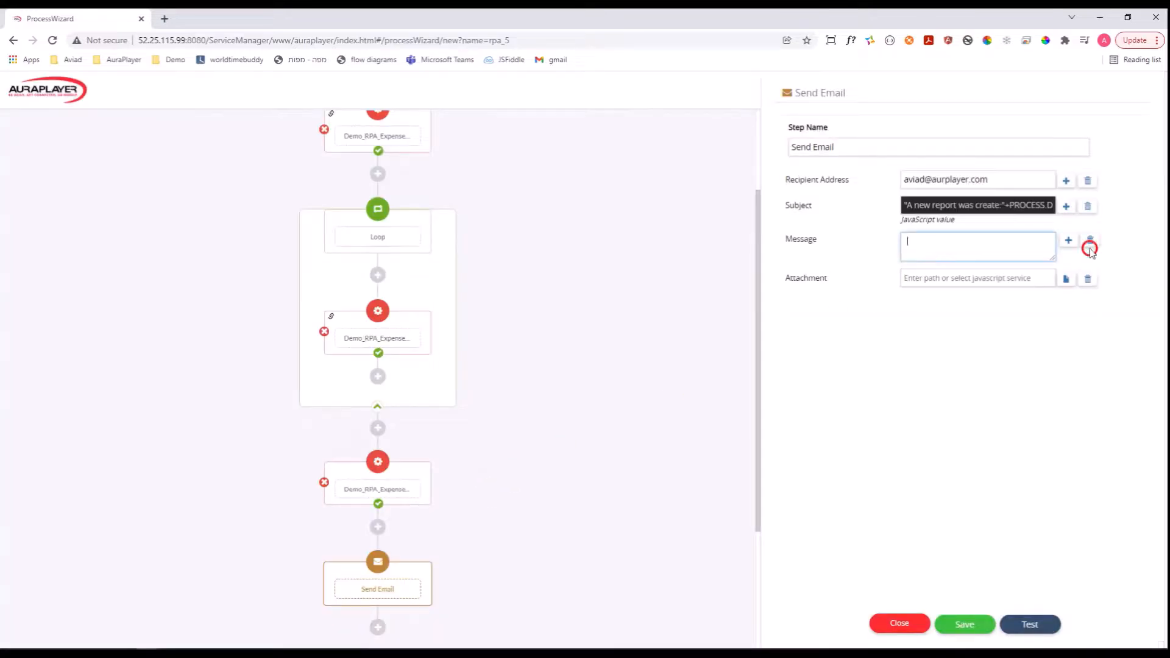
left_click(1064, 242)
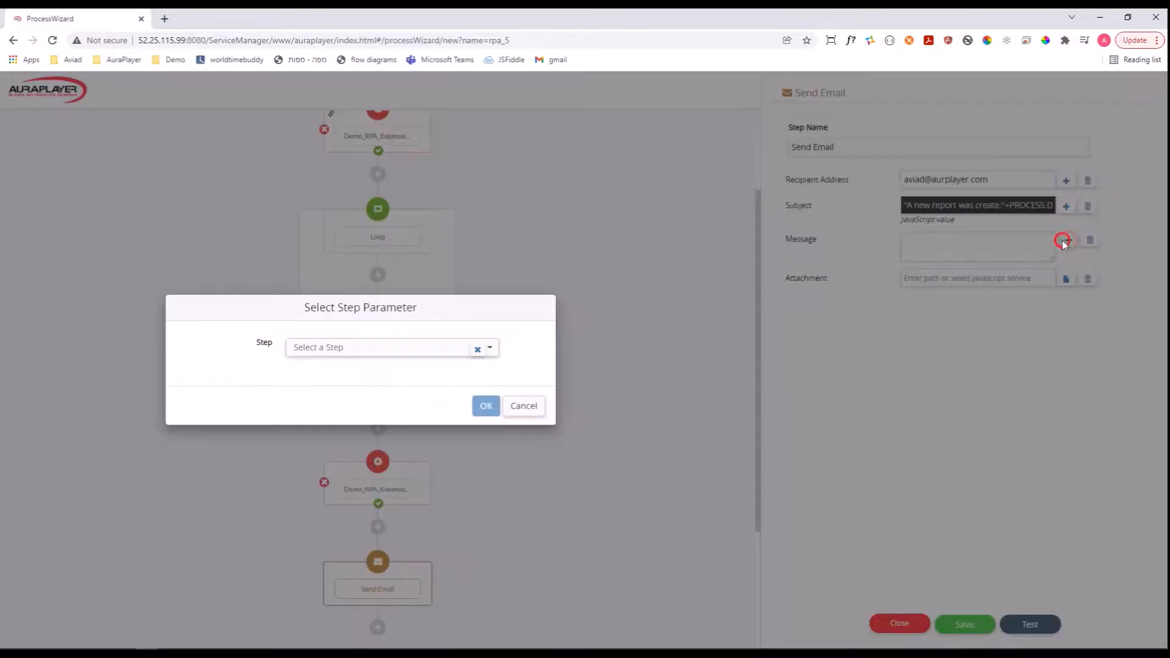
left_click(428, 346)
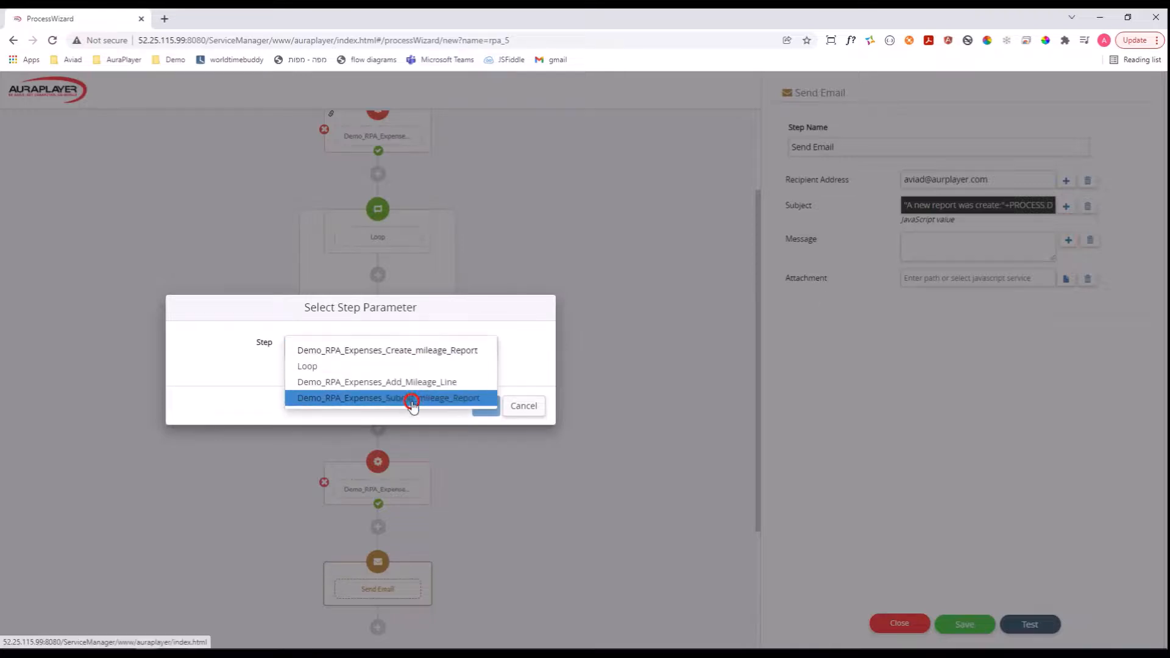
left_click(412, 401)
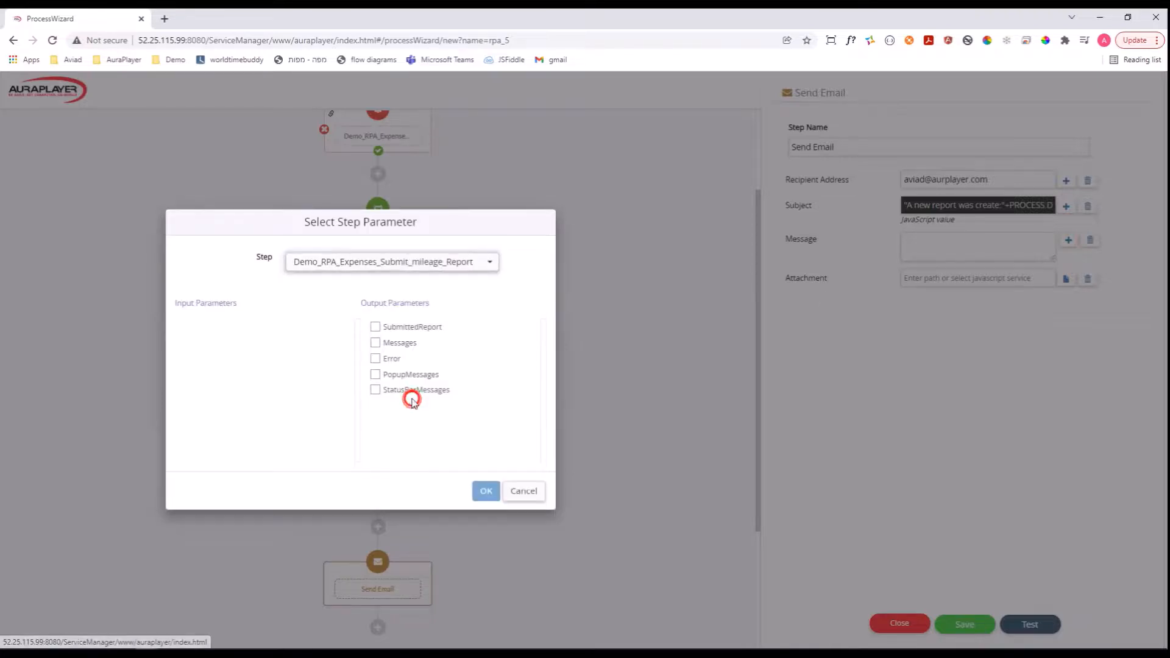
left_click(376, 345)
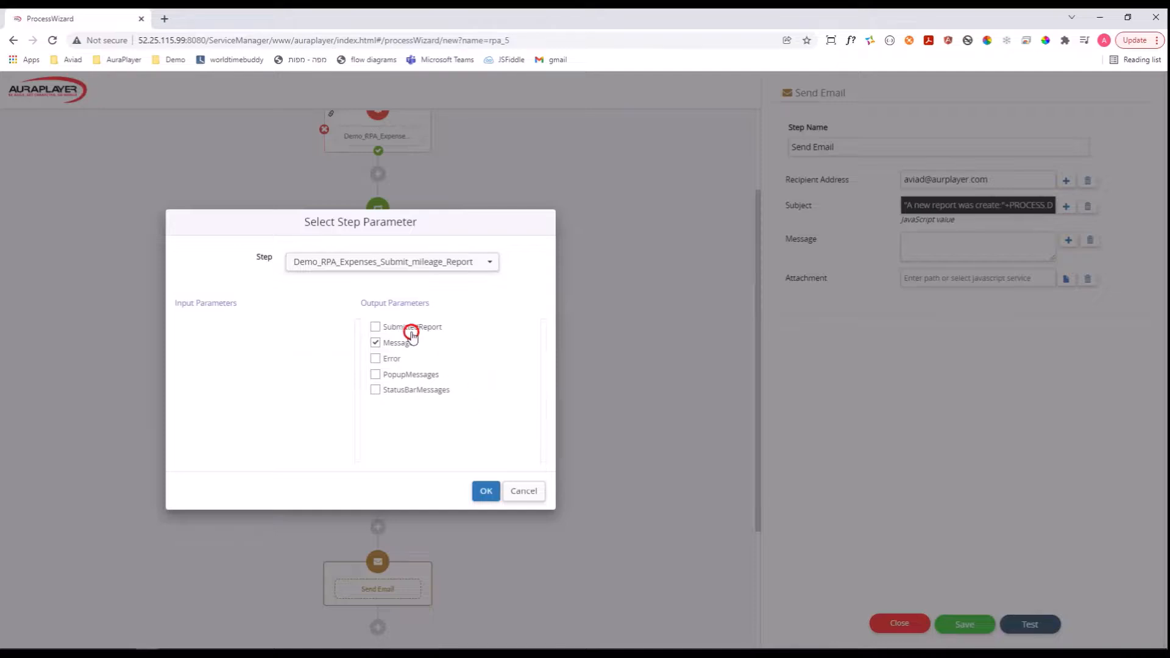
left_click(486, 490)
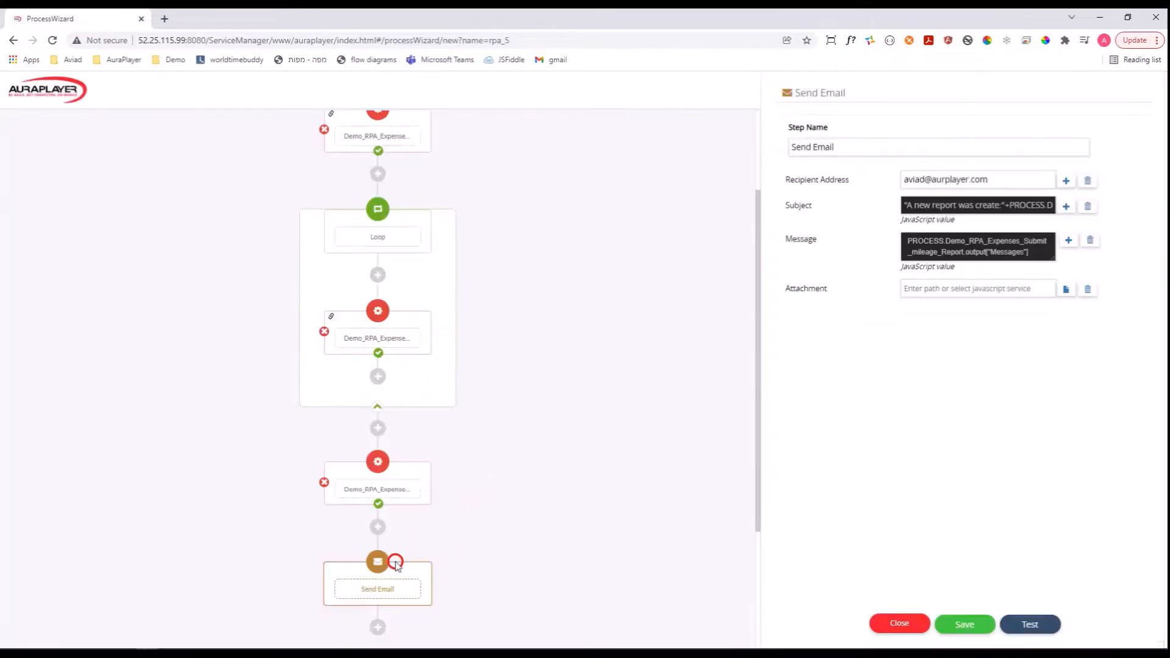
Make the SubmittedReport and Messages process outputs visible in the launch settings of demo_add_expense_reportdemo.
scroll(609, 423, "down", 3)
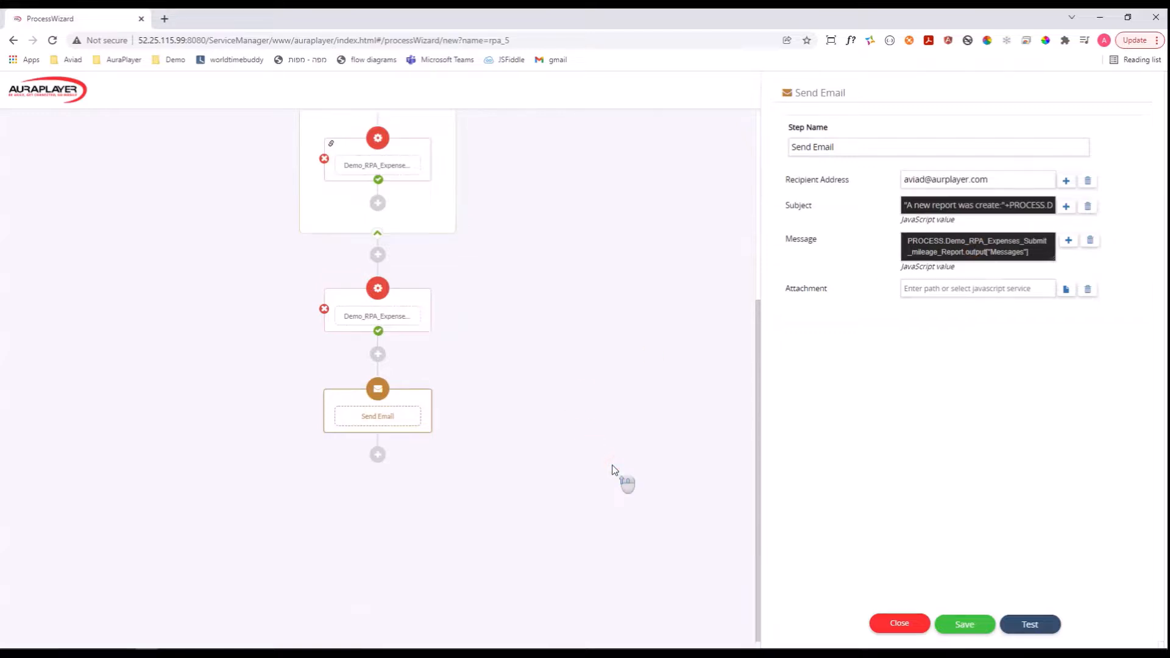
scroll(614, 470, "up", 5)
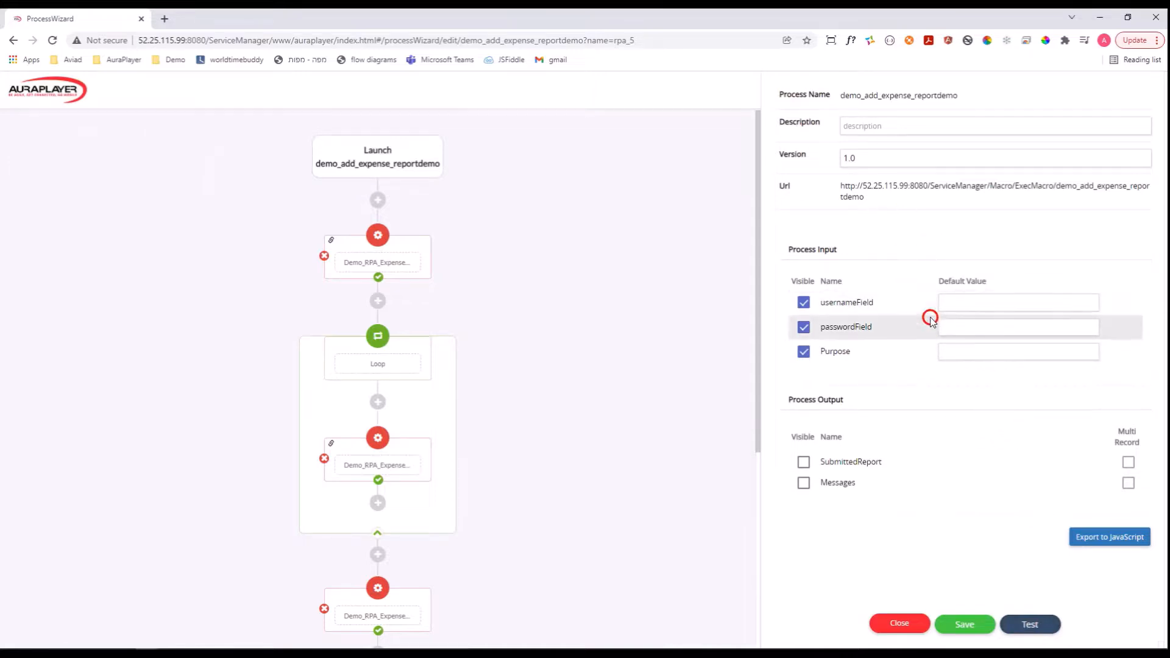
left_click(385, 165)
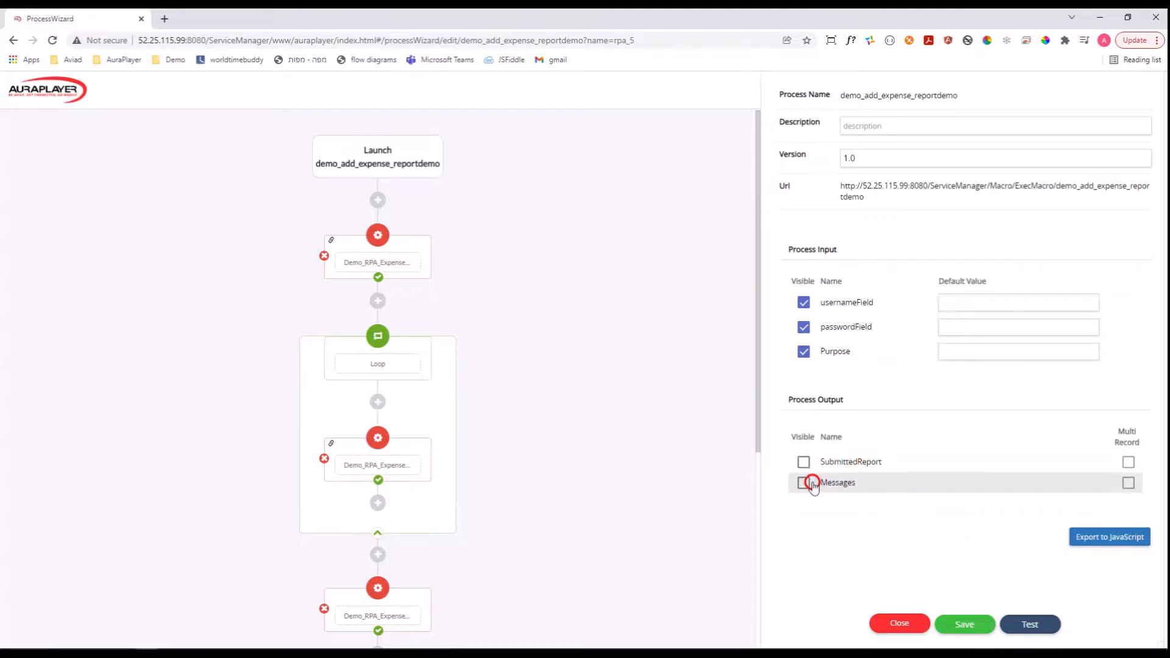
left_click(494, 525)
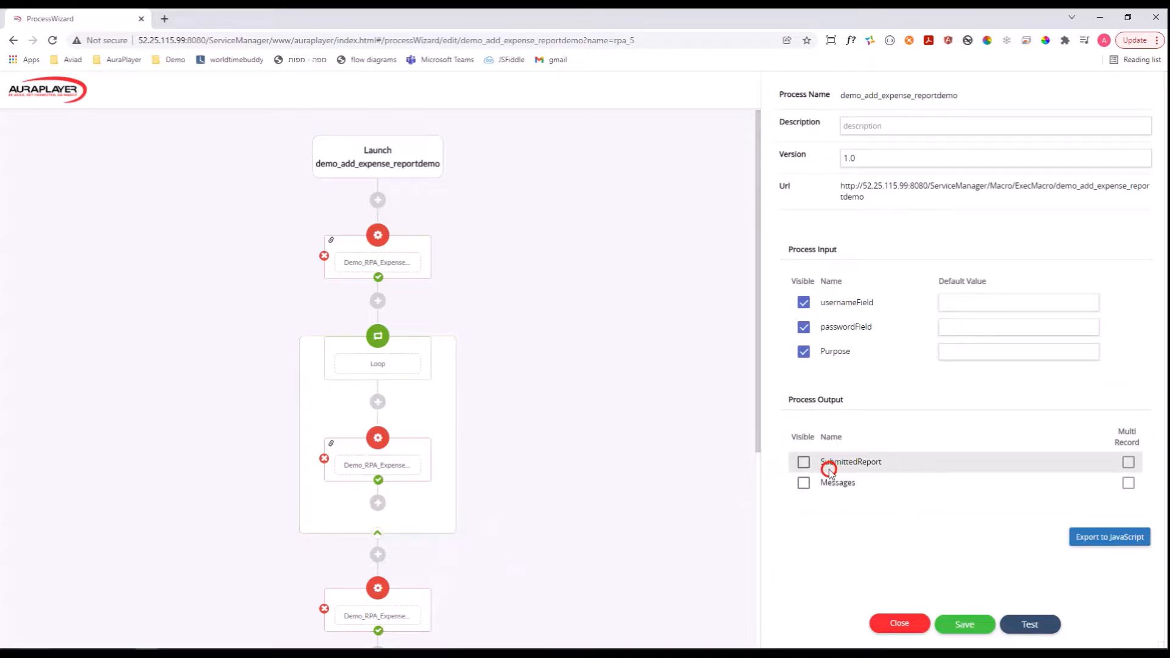
left_click(804, 462)
left_click(803, 483)
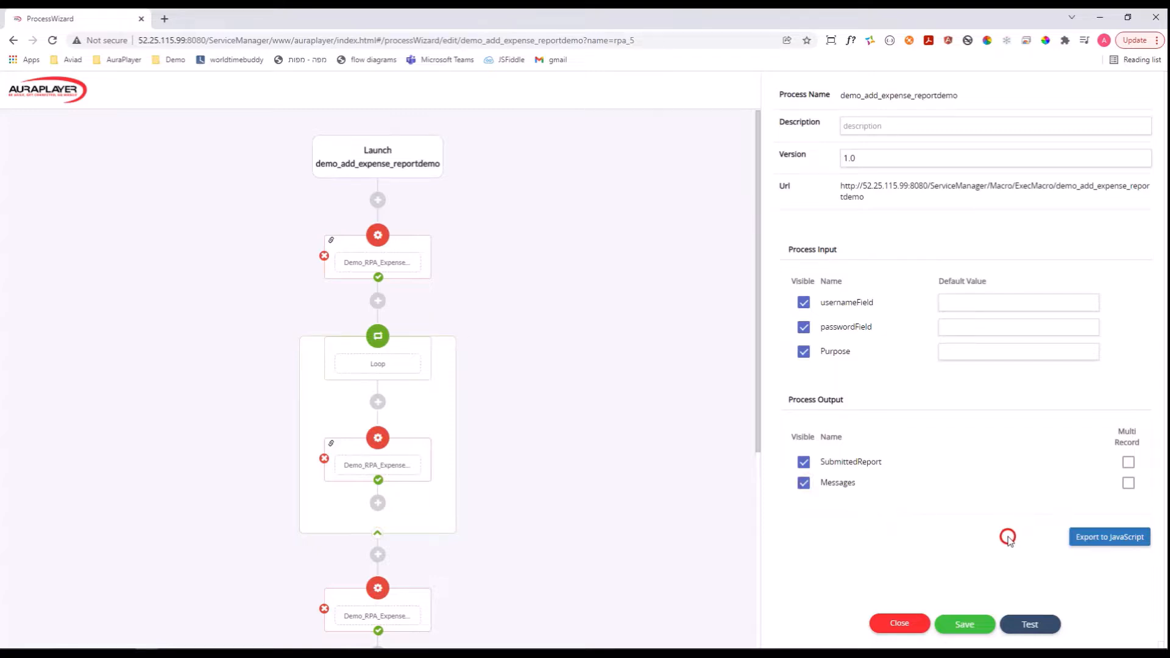
Test the process with its input defaults left empty, check the success value in the results and close them.
left_click(1034, 625)
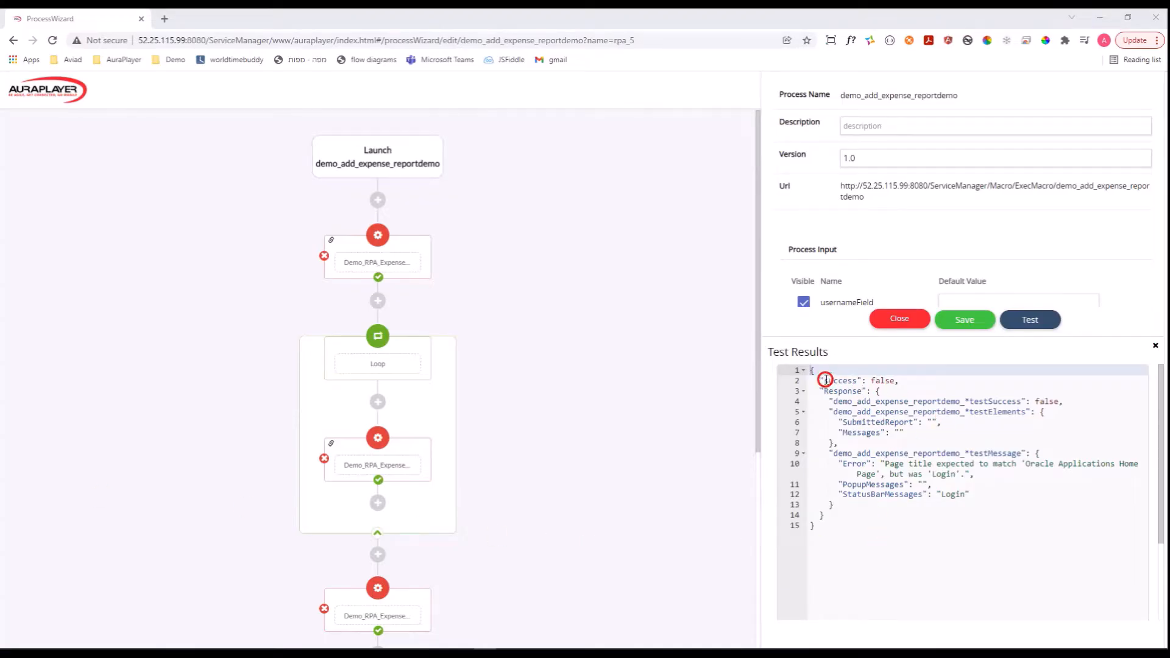
left_click_drag(824, 378, 918, 380)
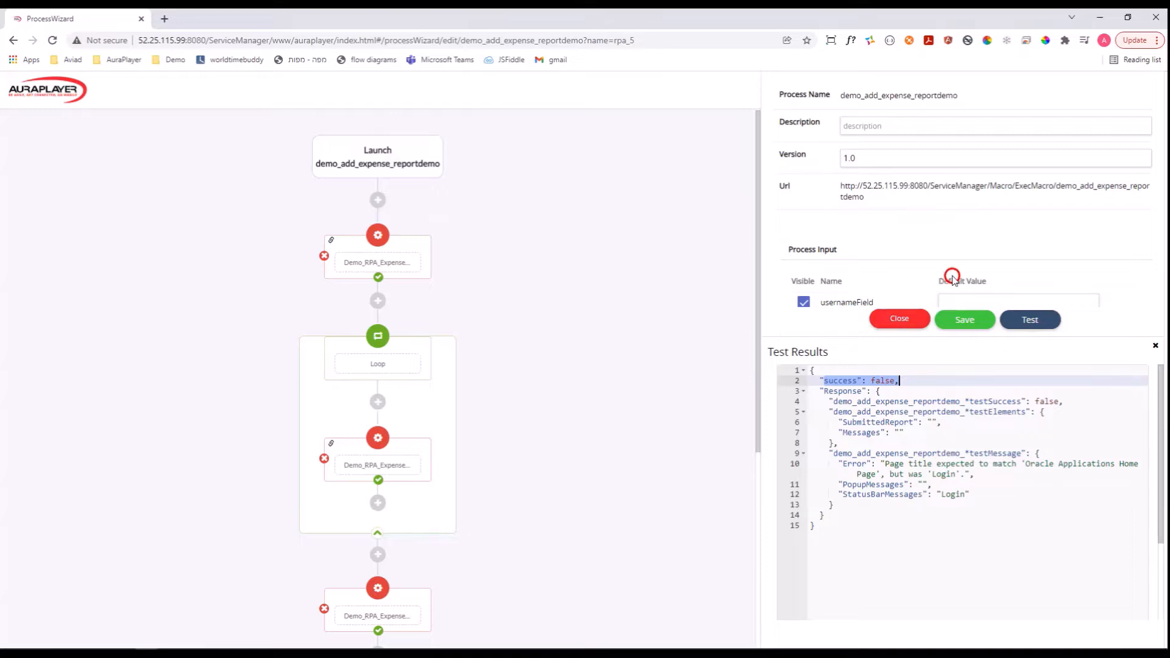
left_click(1156, 347)
Set the process input defaults: usernameField to operations, passwordField to the account password, and Purpose to "Demo expense report test".
left_click(978, 306)
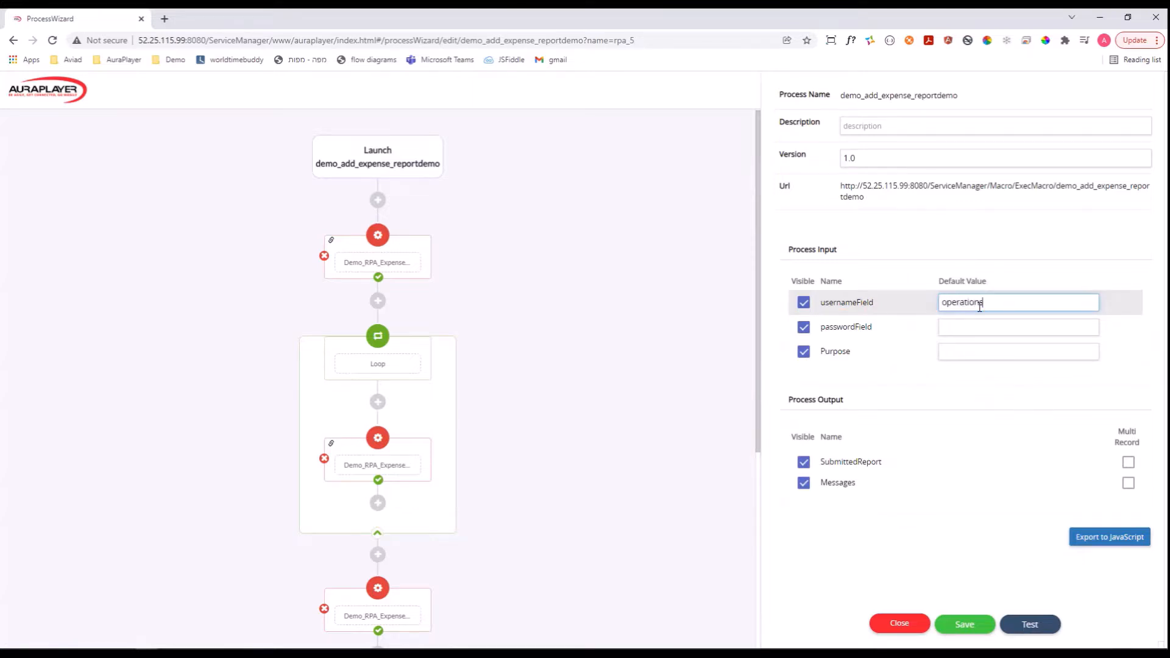
left_click(956, 328)
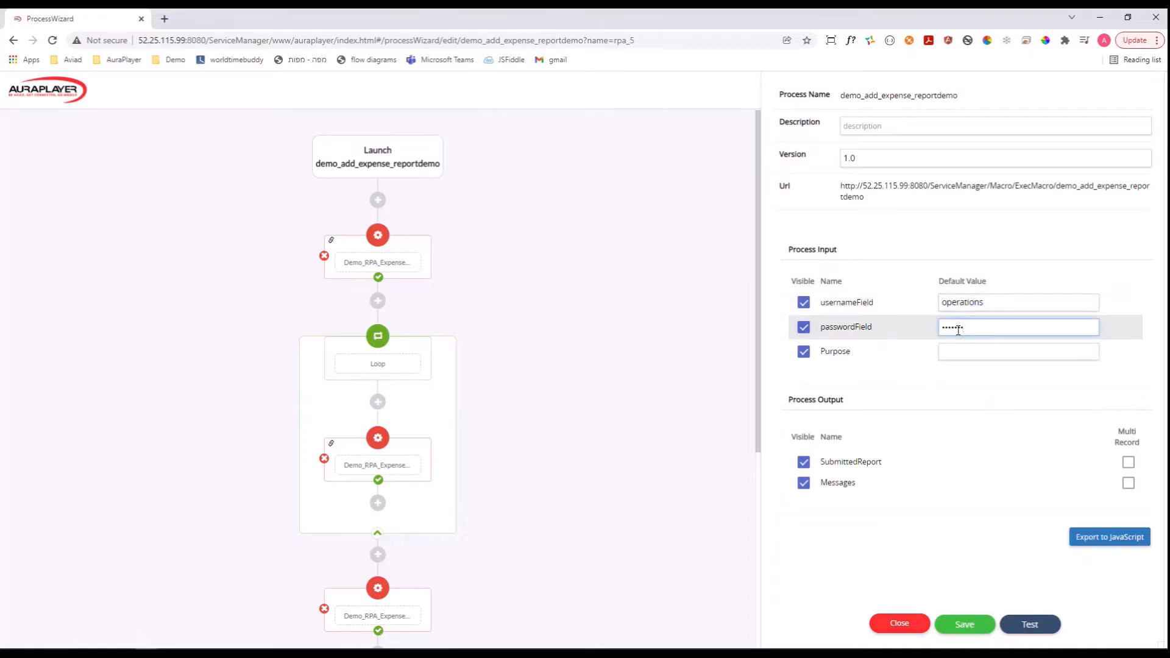
left_click(973, 349)
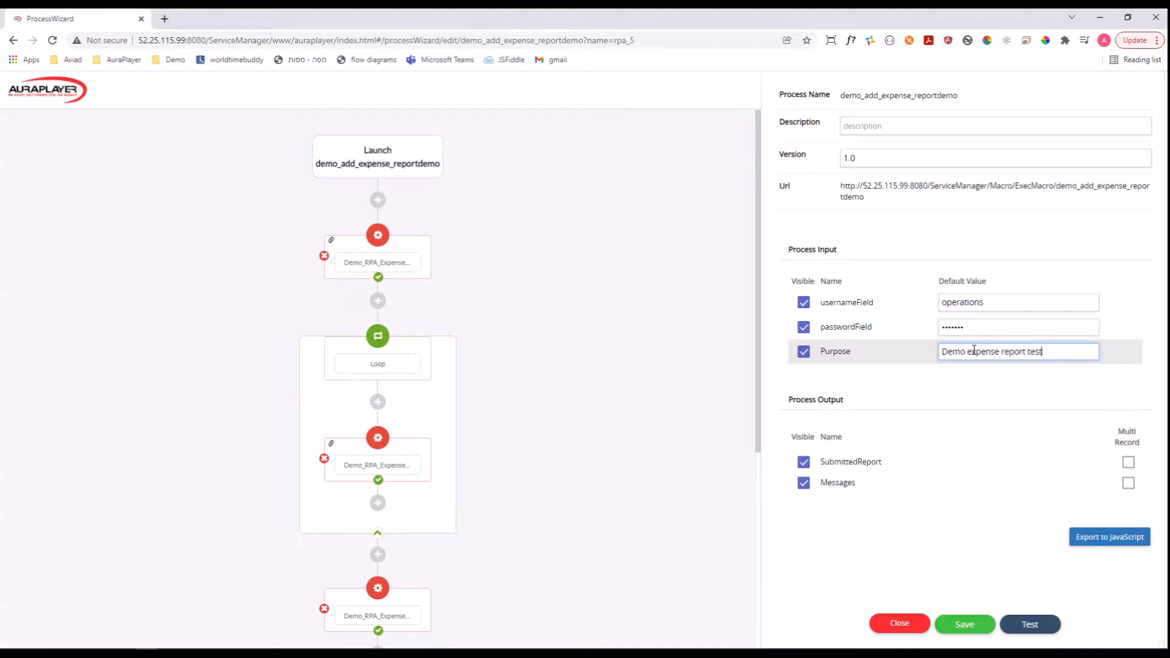
left_click(1152, 434)
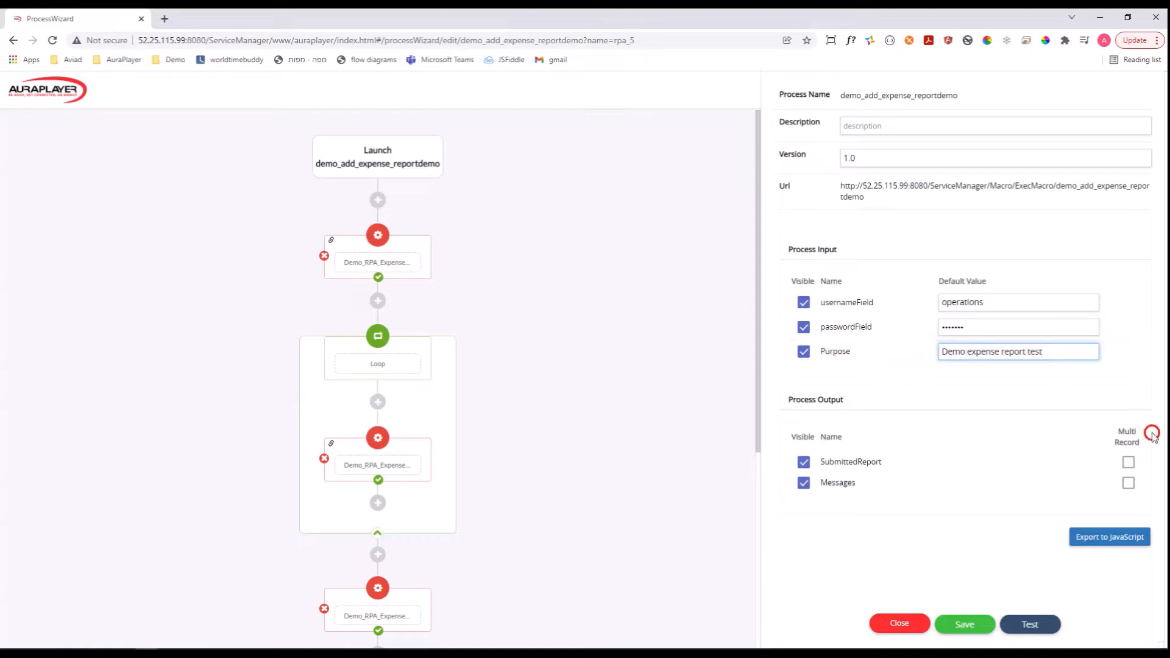
Test the process with the filled-in defaults, examine the success, SubmittedReport, Messages and StatusBarMessages results, and close them.
left_click(1030, 625)
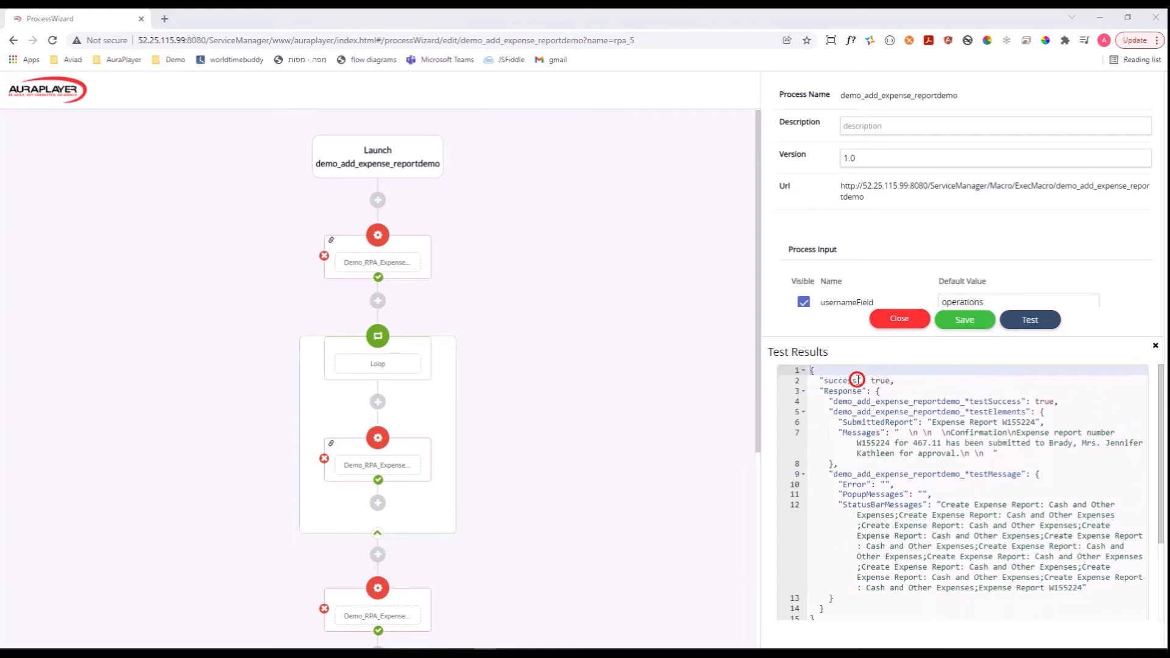
left_click_drag(823, 380, 896, 381)
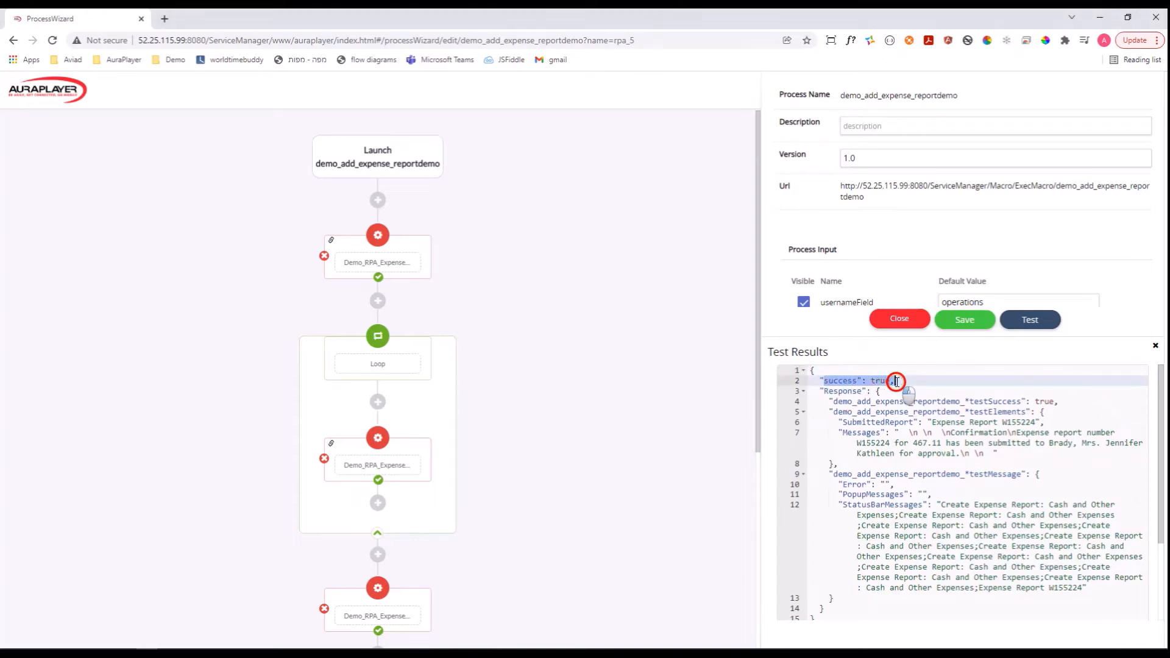
scroll(993, 437, "down", 3)
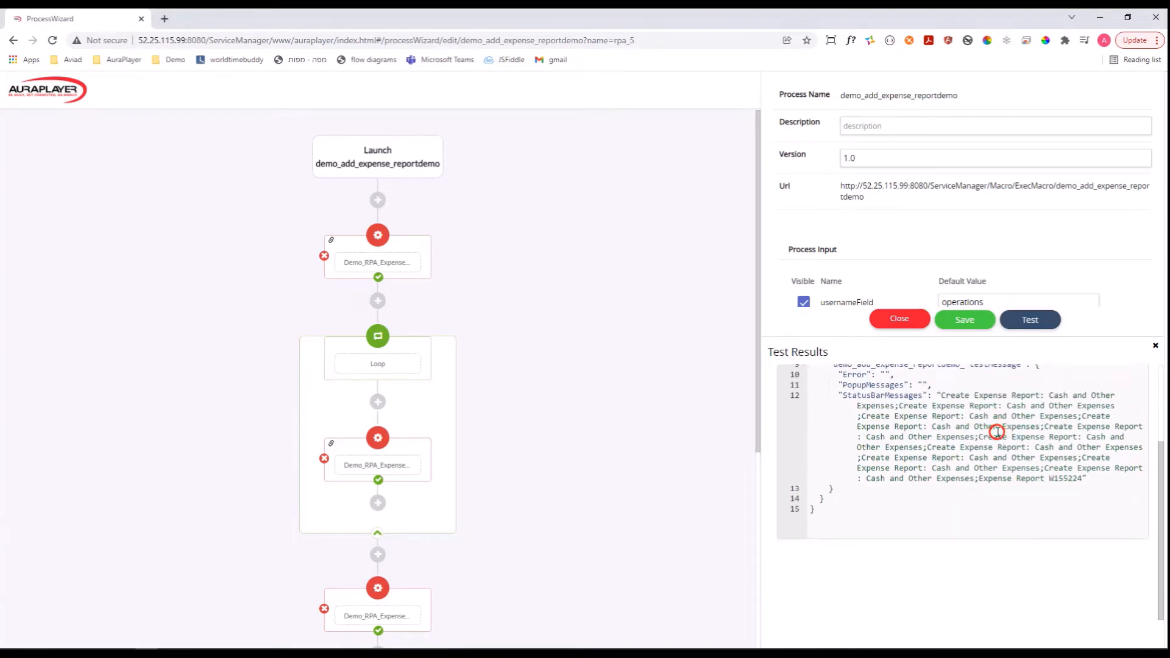
scroll(996, 431, "up", 3)
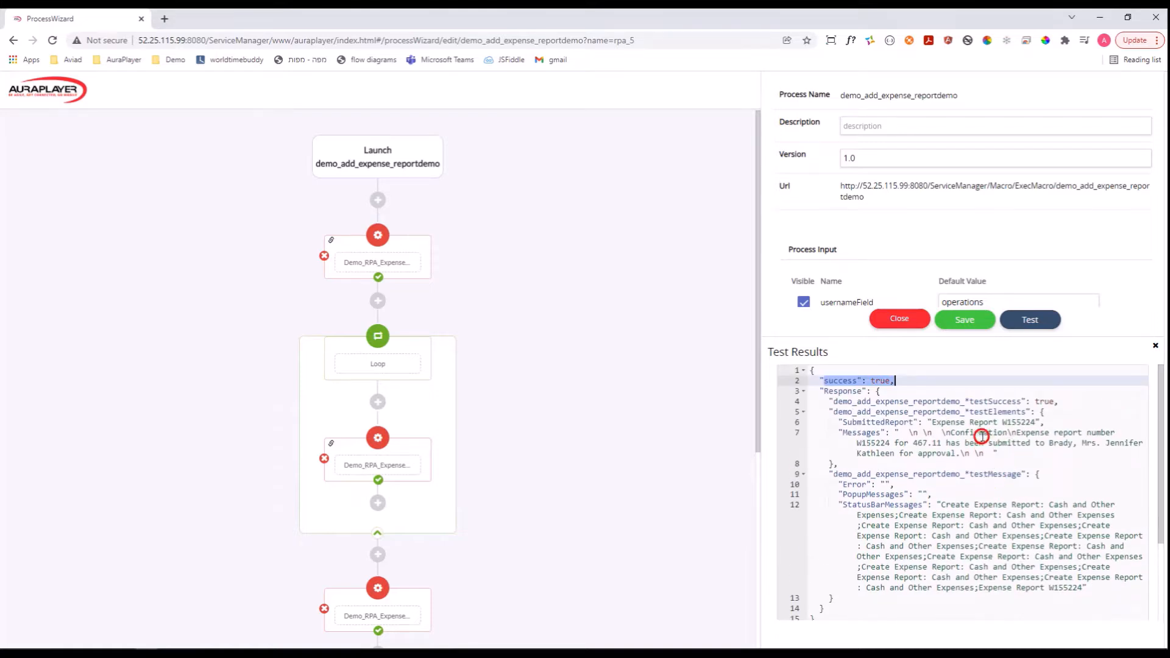
left_click_drag(842, 422, 1009, 451)
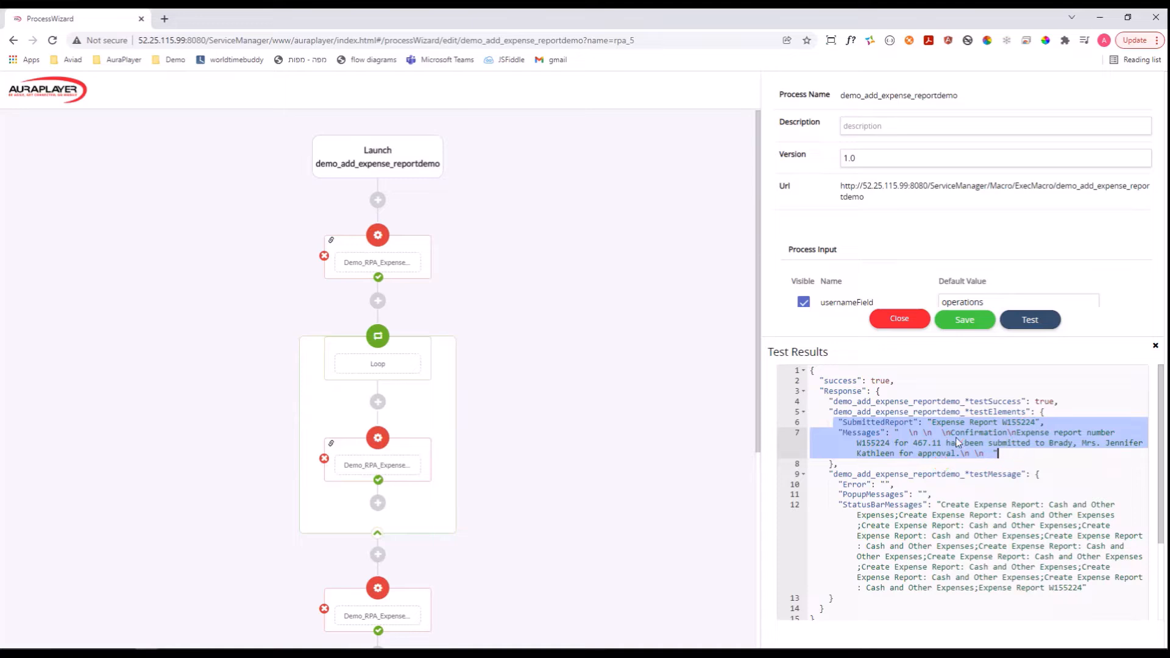
scroll(1027, 470, "down", 3)
scroll(1026, 470, "up", 3)
scroll(1053, 403, "down", 3)
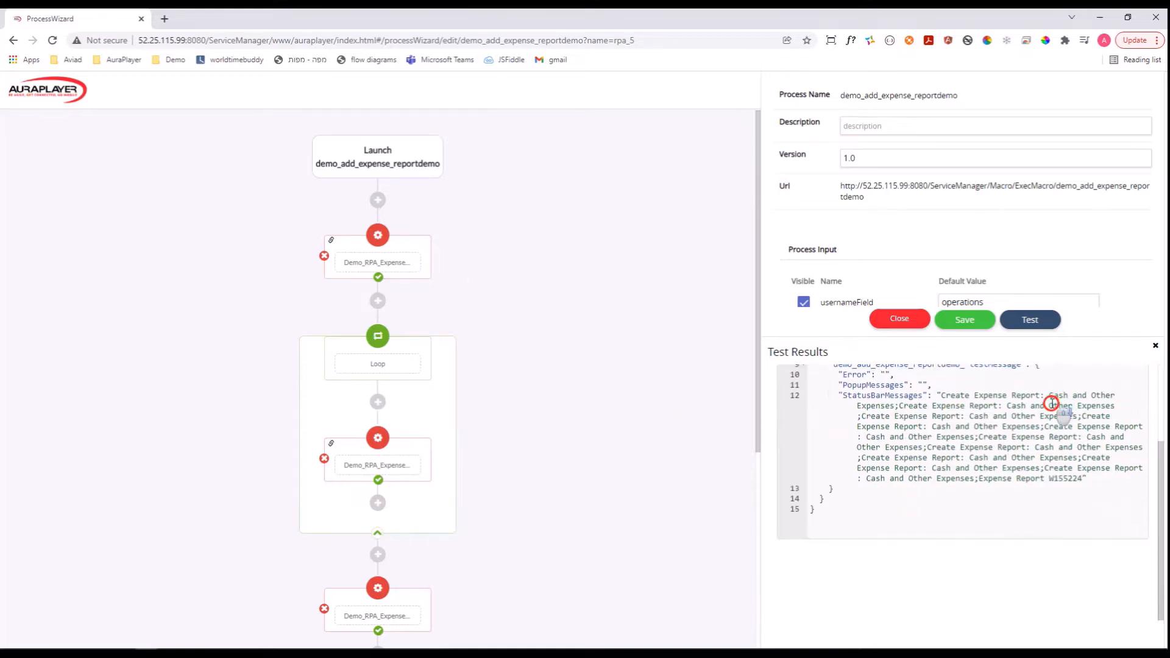
scroll(1053, 403, "up", 3)
left_click(1156, 346)
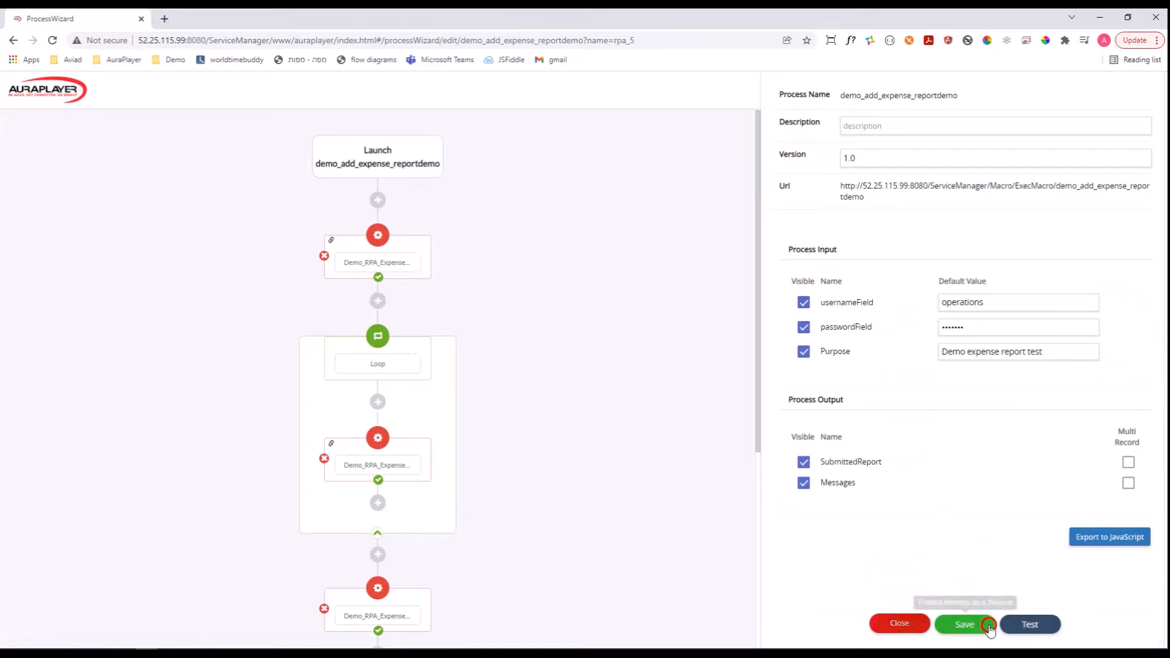
Save and close the demo_add_expense_reportdemo process, and open its run form from the RPA process list.
left_click(969, 628)
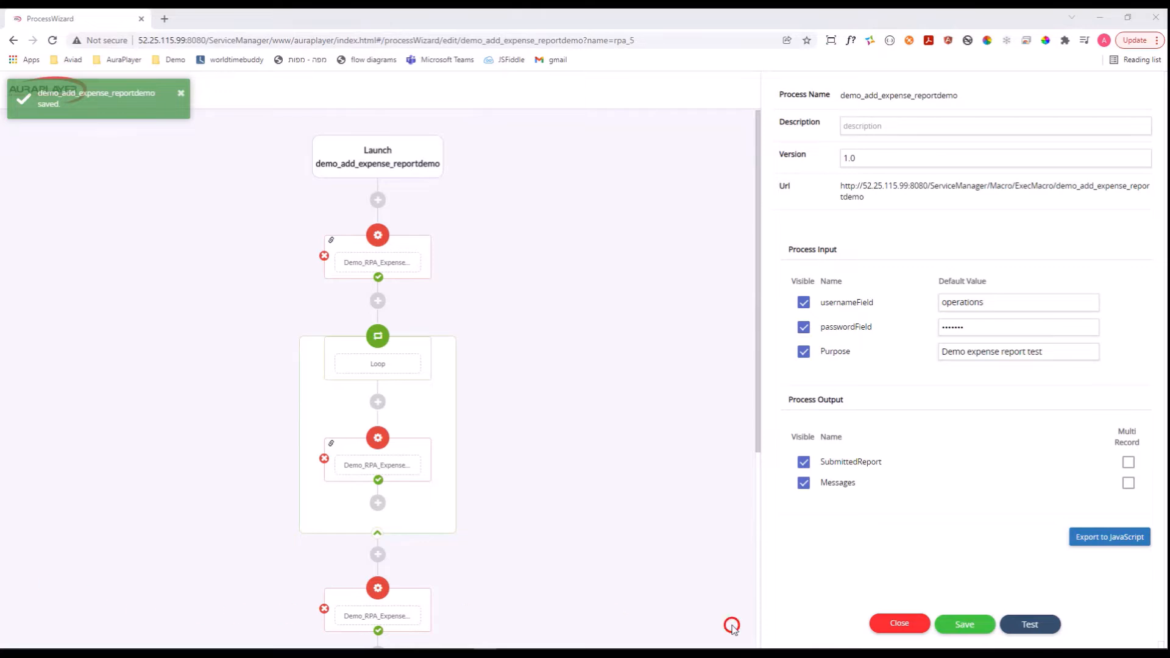
left_click(902, 629)
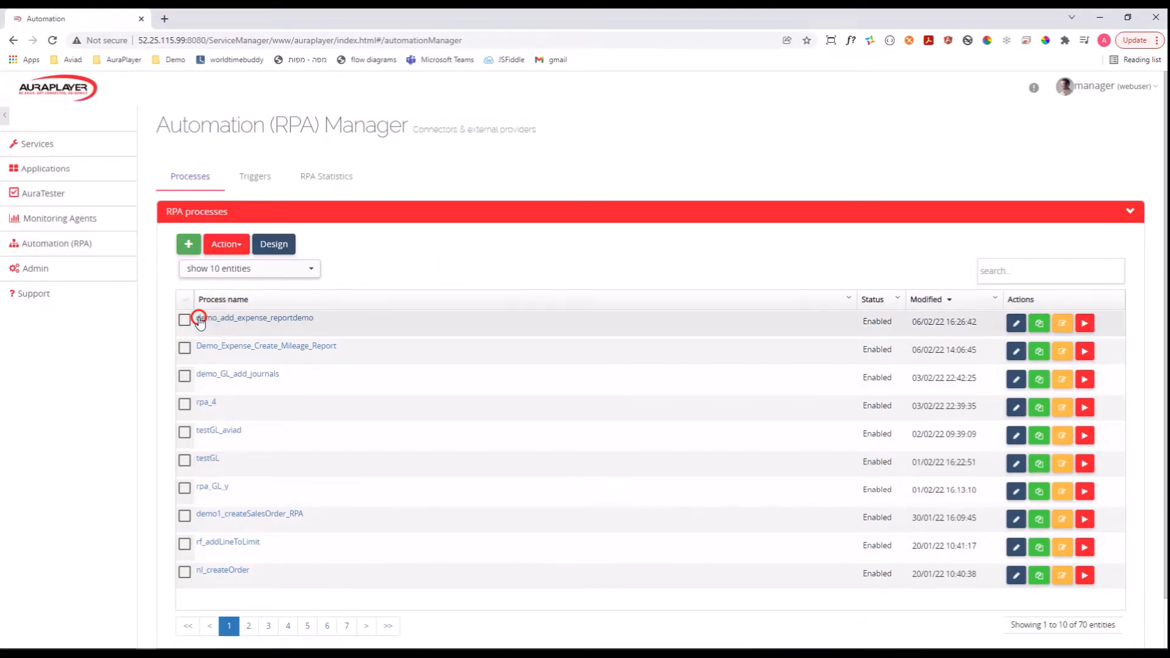
left_click(242, 320)
left_click(1087, 327)
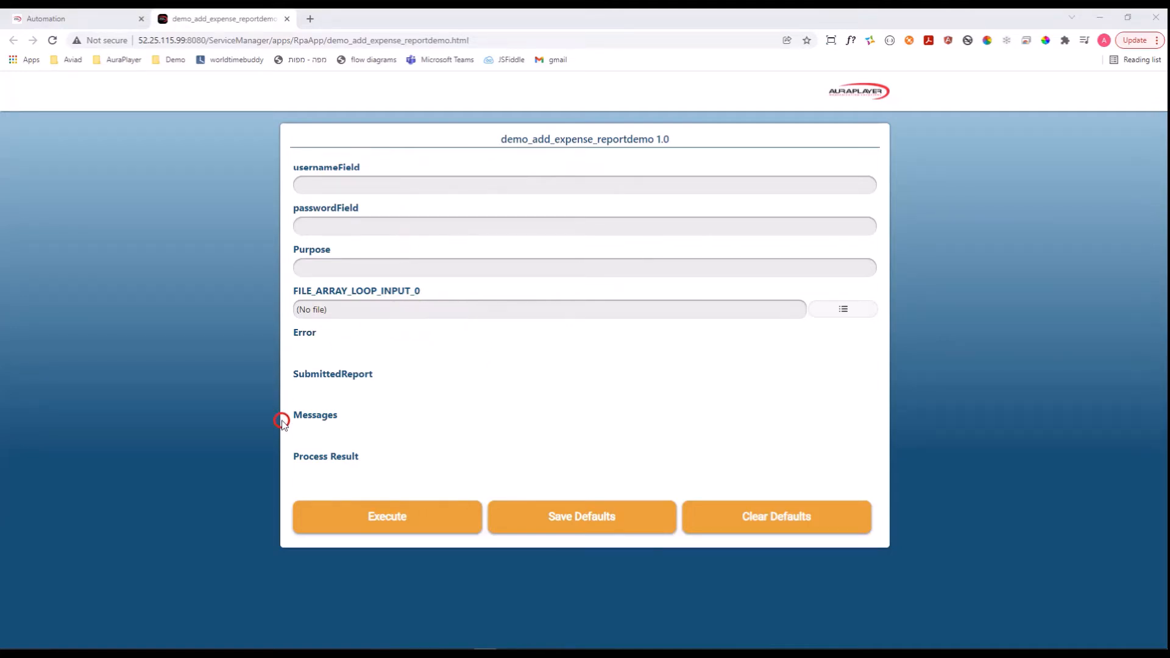
Fill in the run form: usernameField operations, passwordField with the account password, and Purpose "Demo test expenses".
left_click(530, 182)
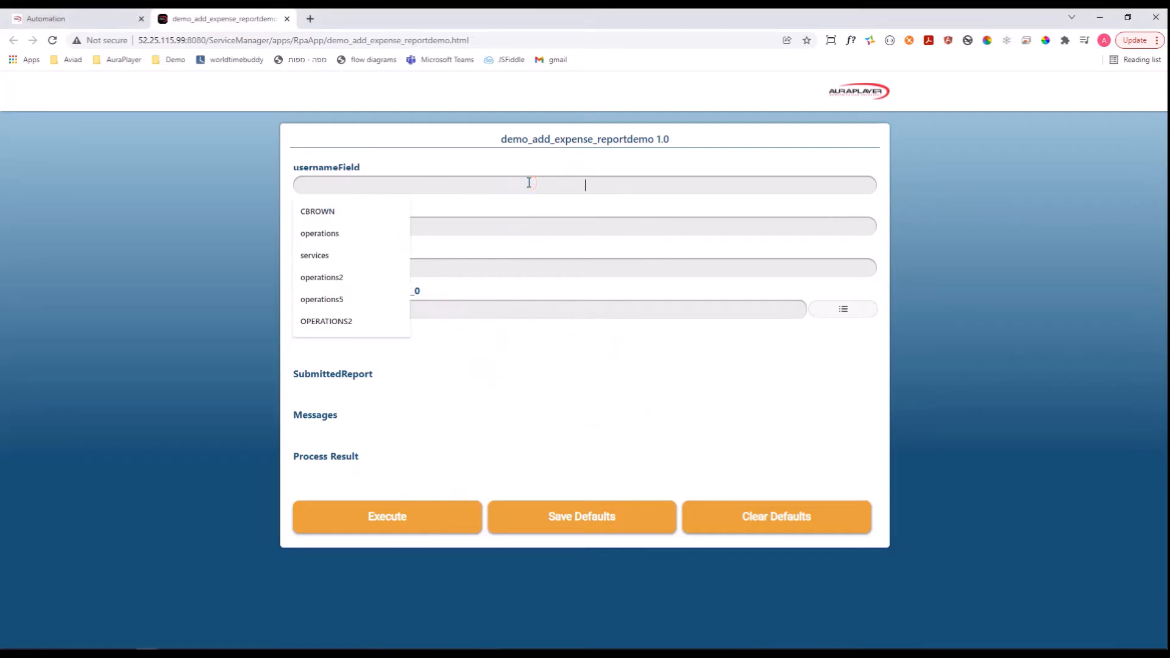
type("operations")
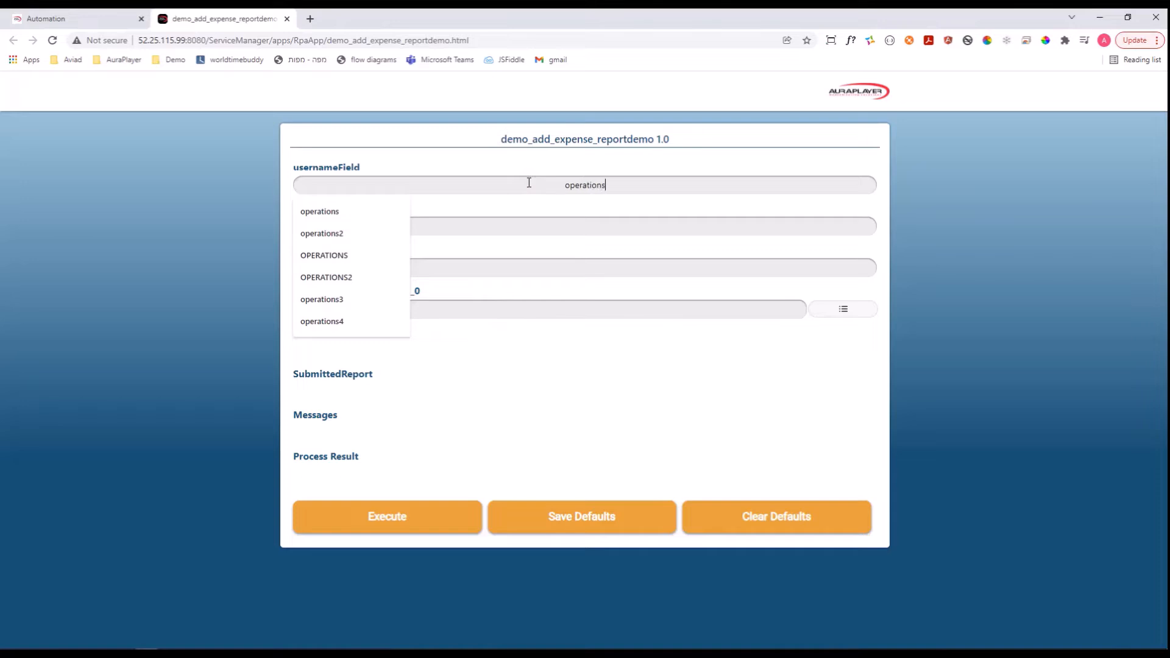
key("Tab")
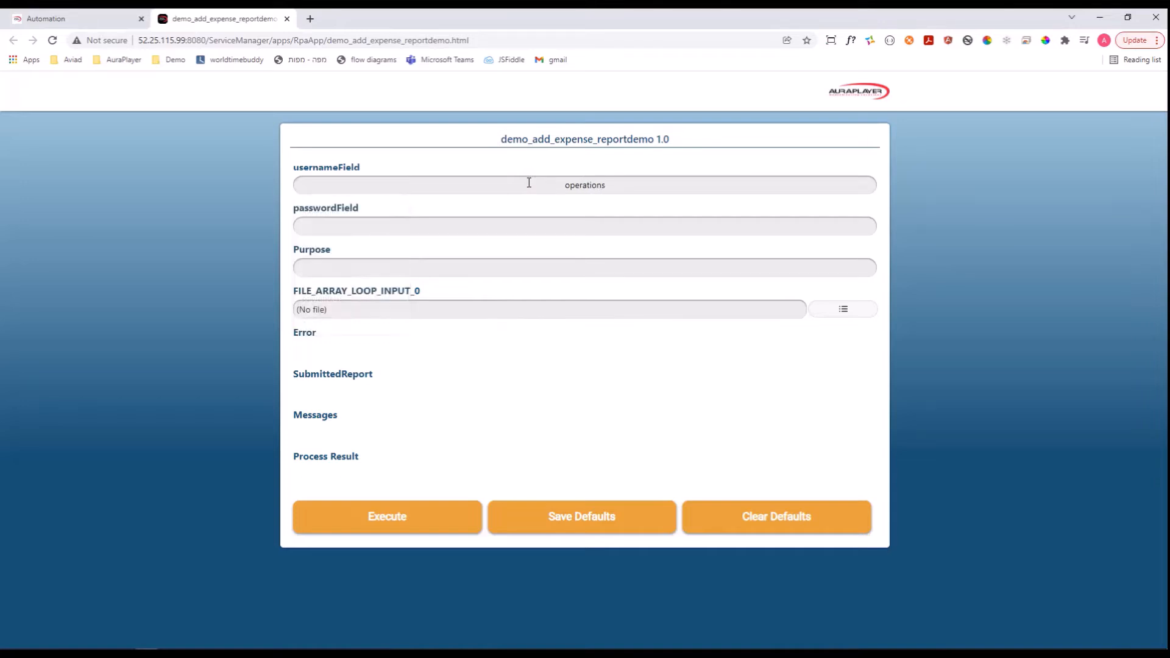
type("•••••••")
key("Tab")
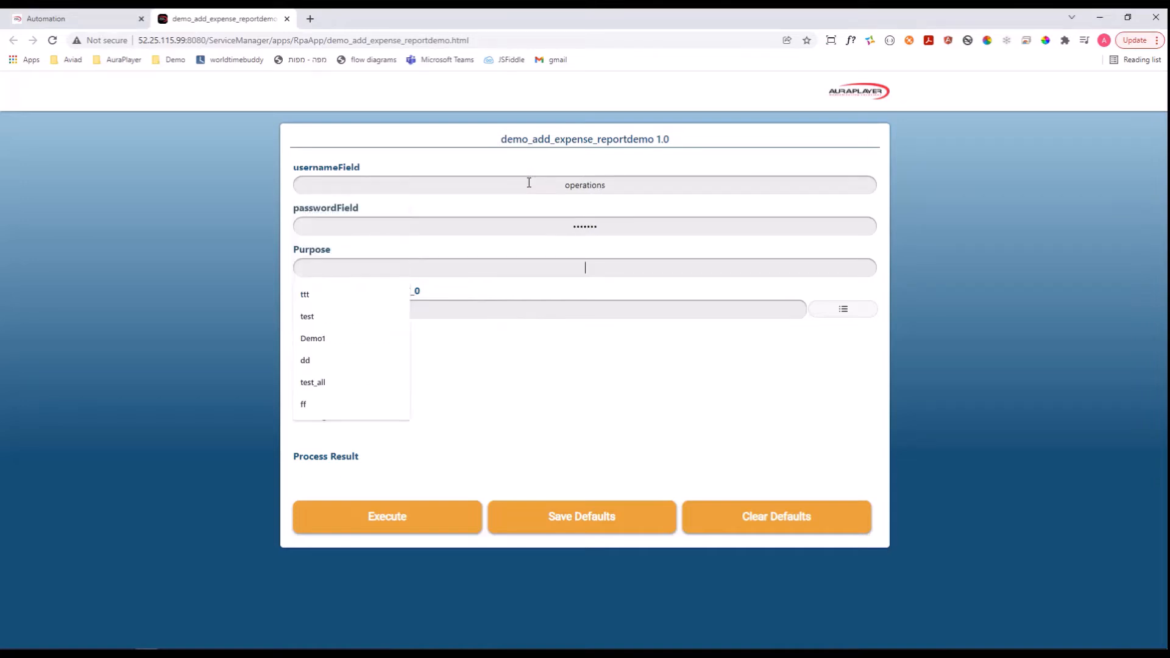
type("Demo test")
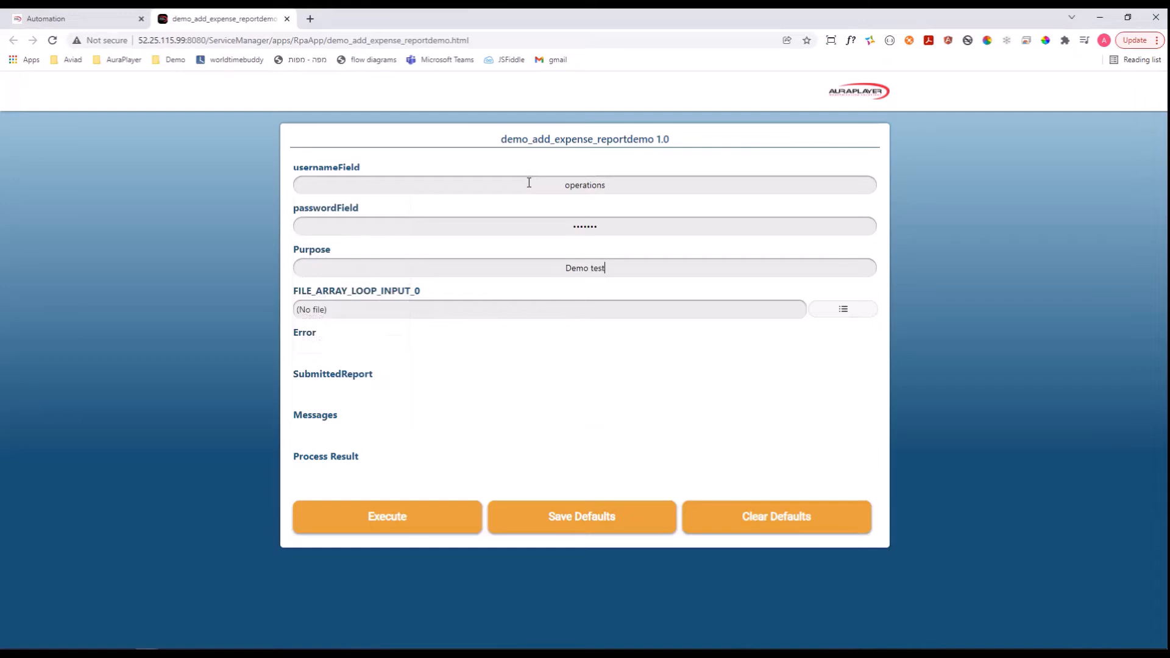
type(" expenses")
Attach Expense_Mileage_Lines.csv as FILE_ARRAY_LOOP_INPUT_0, execute the process and dismiss the completion message.
left_click(846, 312)
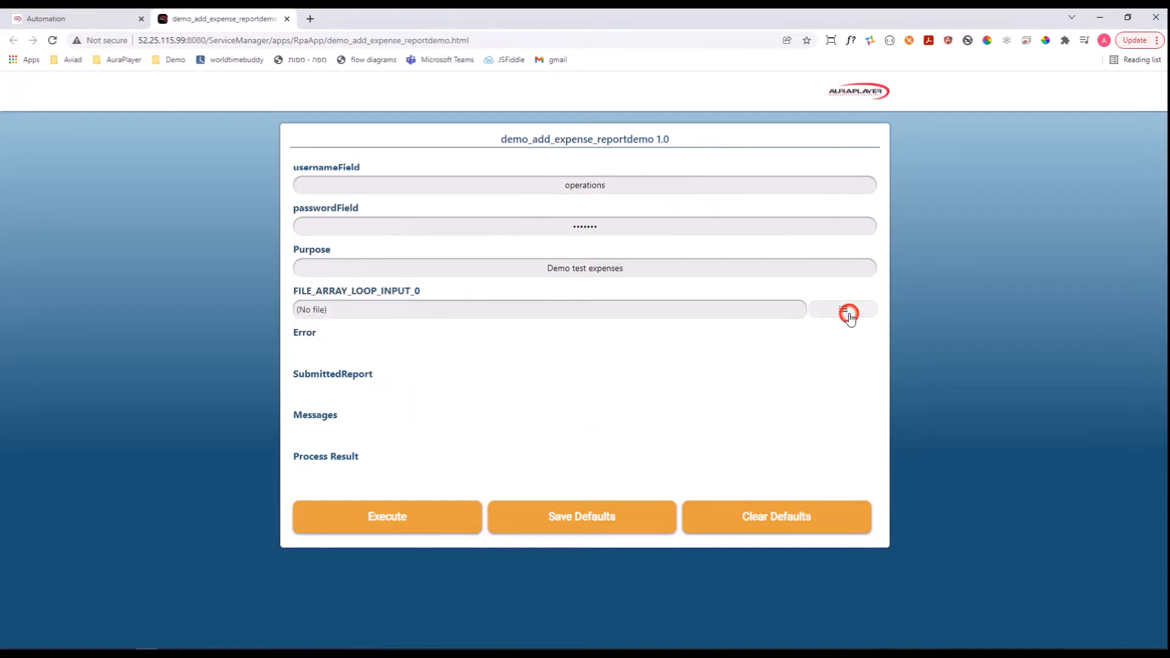
double_click(336, 250)
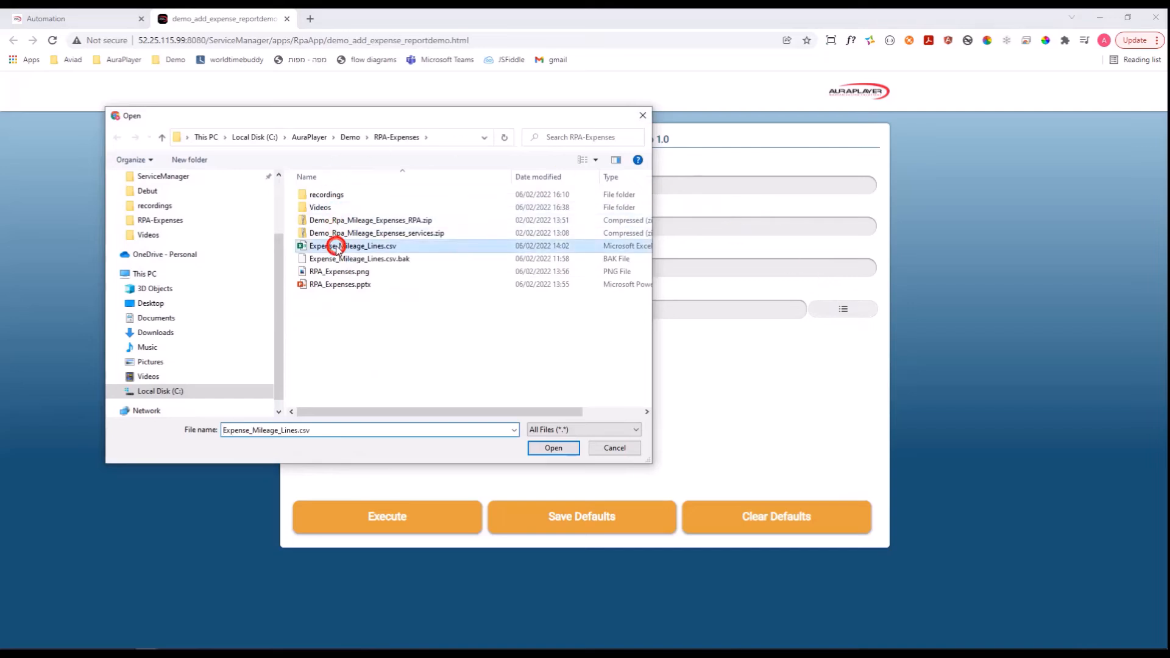
left_click(388, 517)
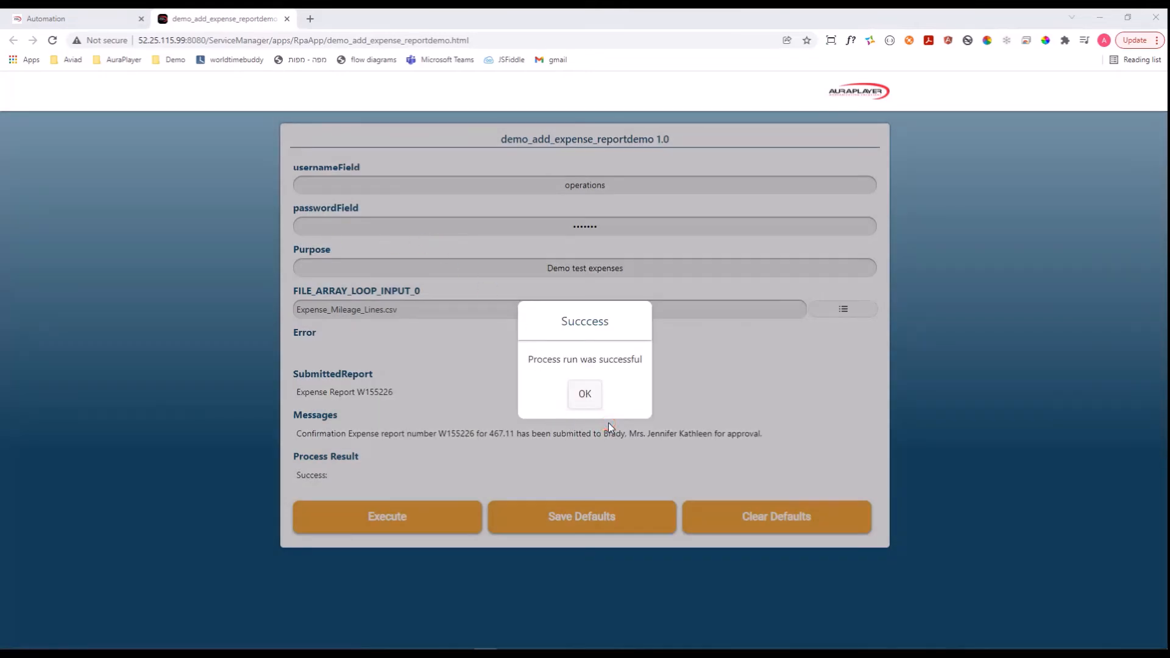
left_click(585, 393)
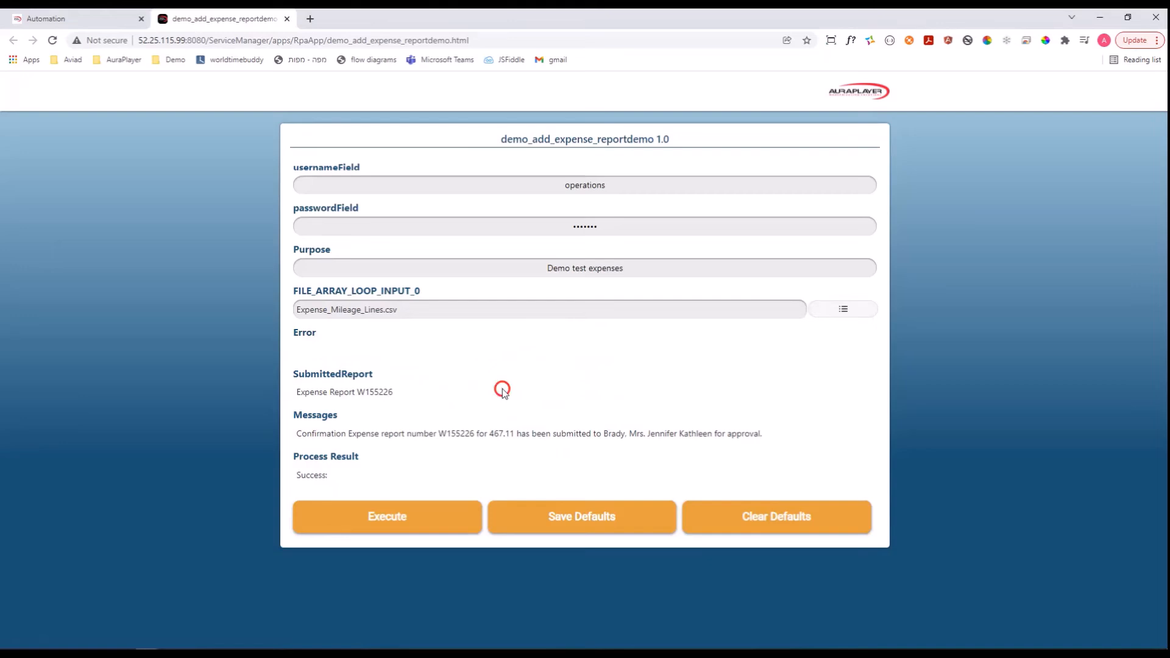
Select the full web address of the process run form.
left_click(492, 40)
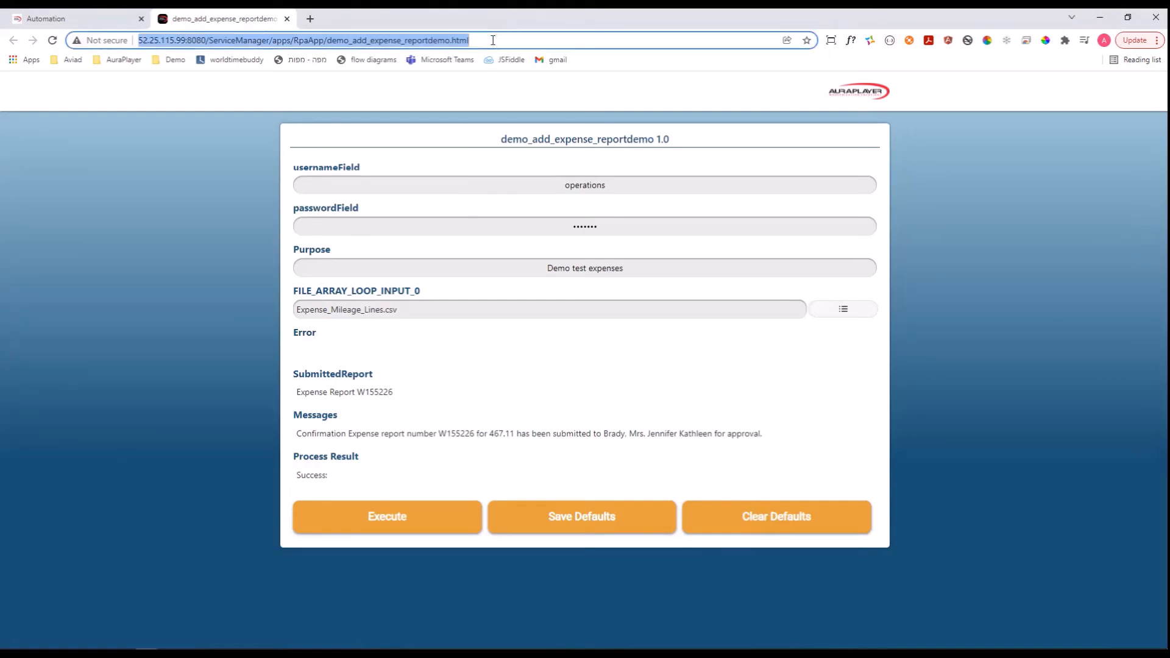